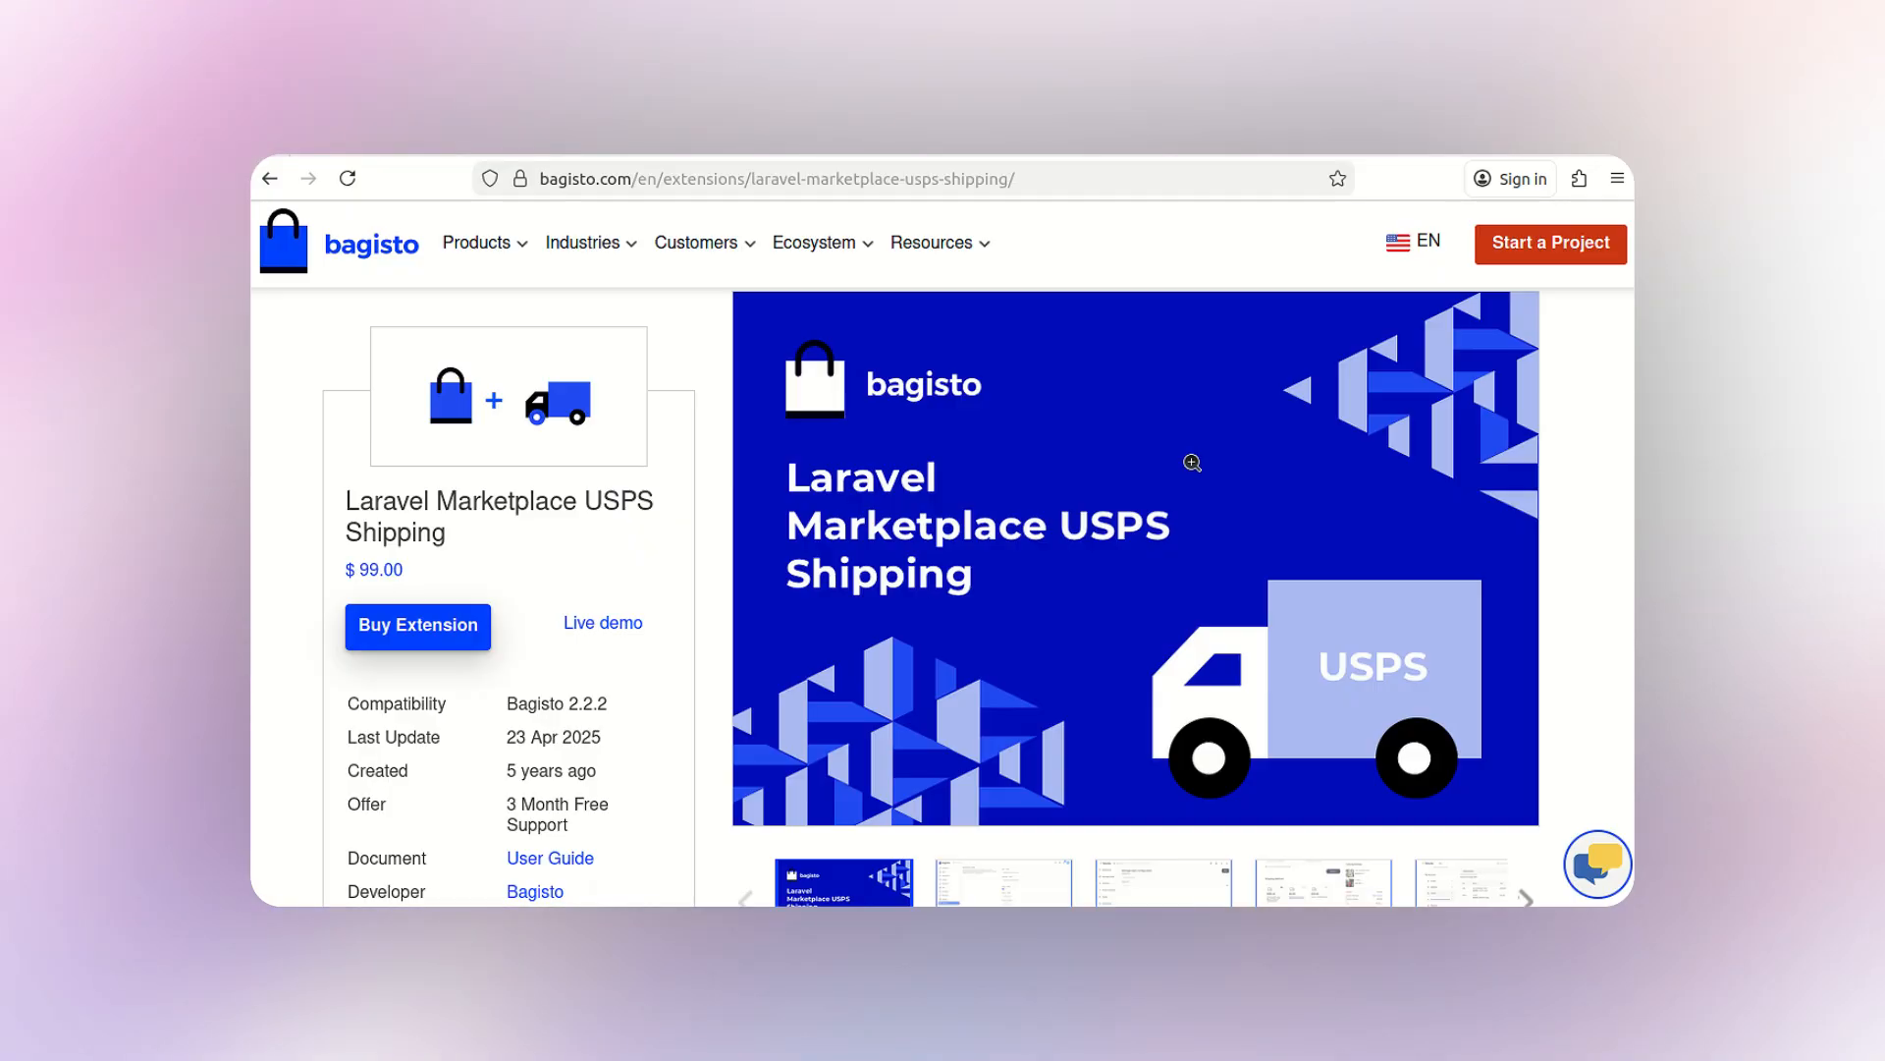
- Open the USPS Shipping user guide and read through its installation and configuration steps
click(588, 860)
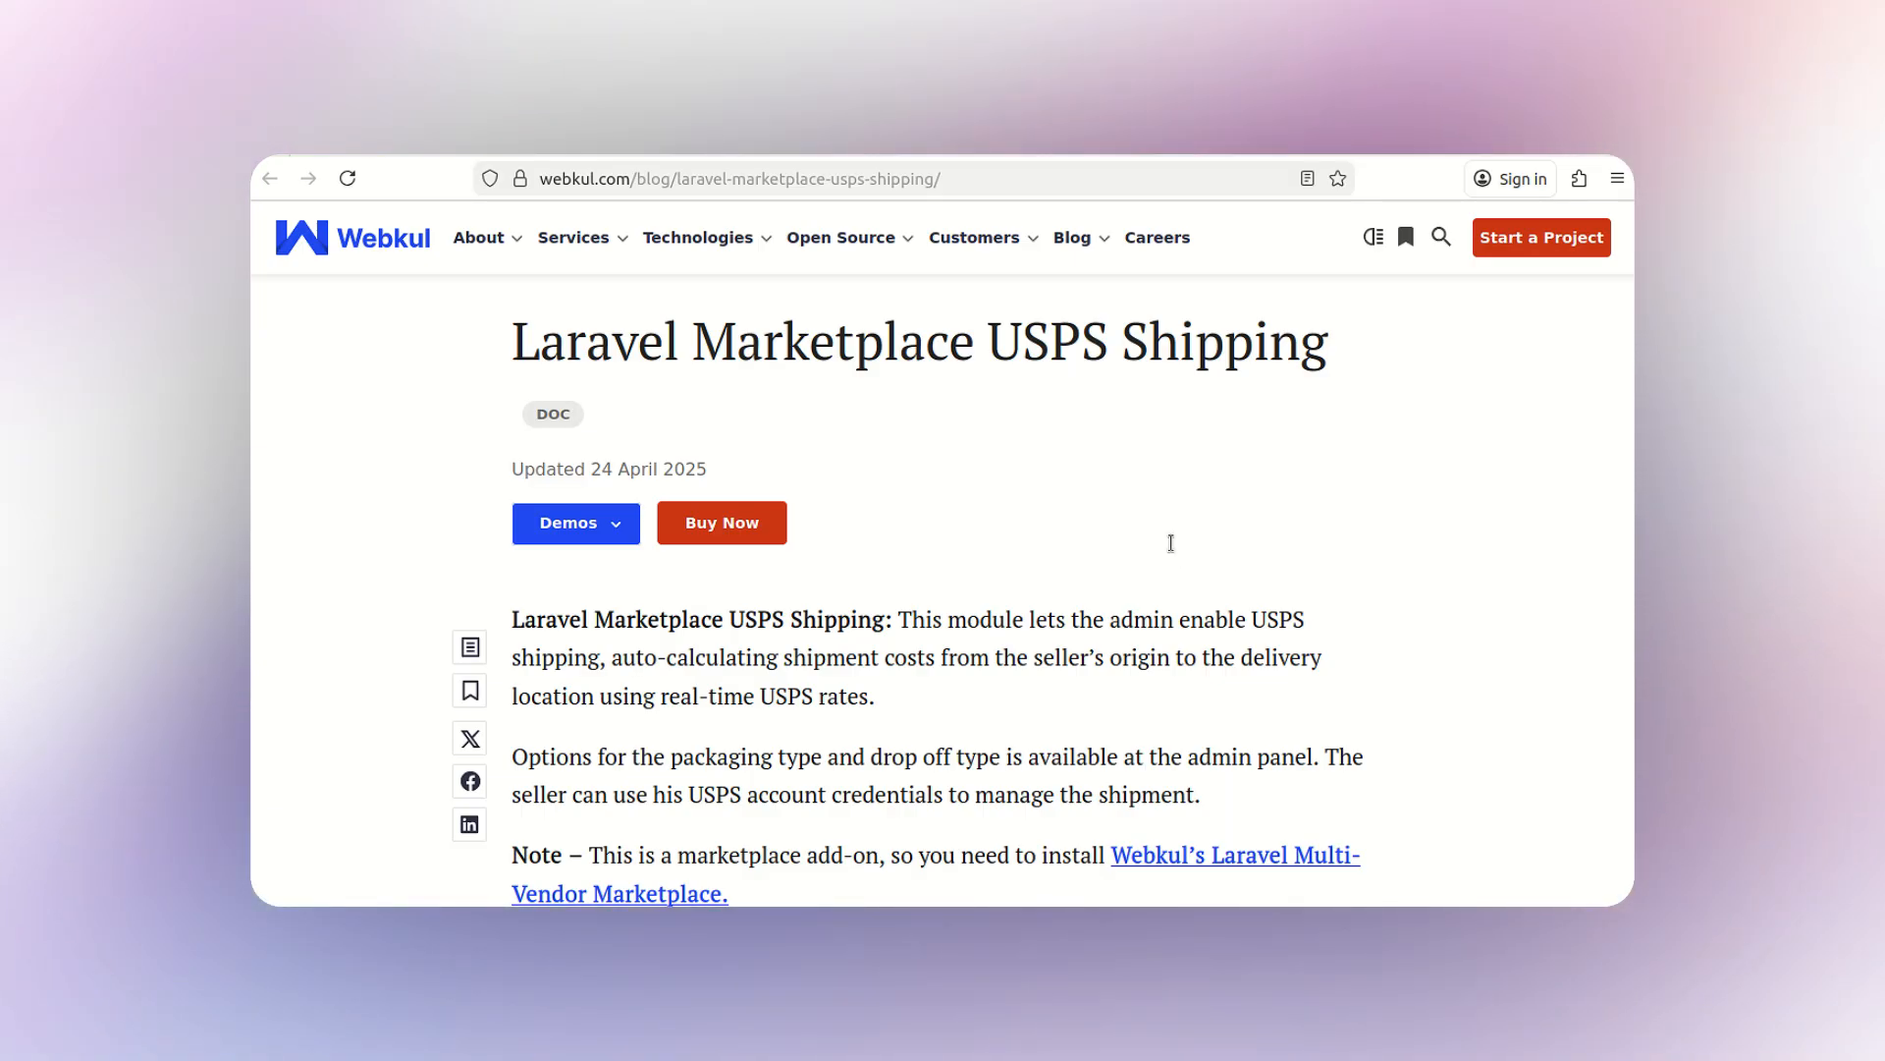
scroll(1171, 542, down, 10)
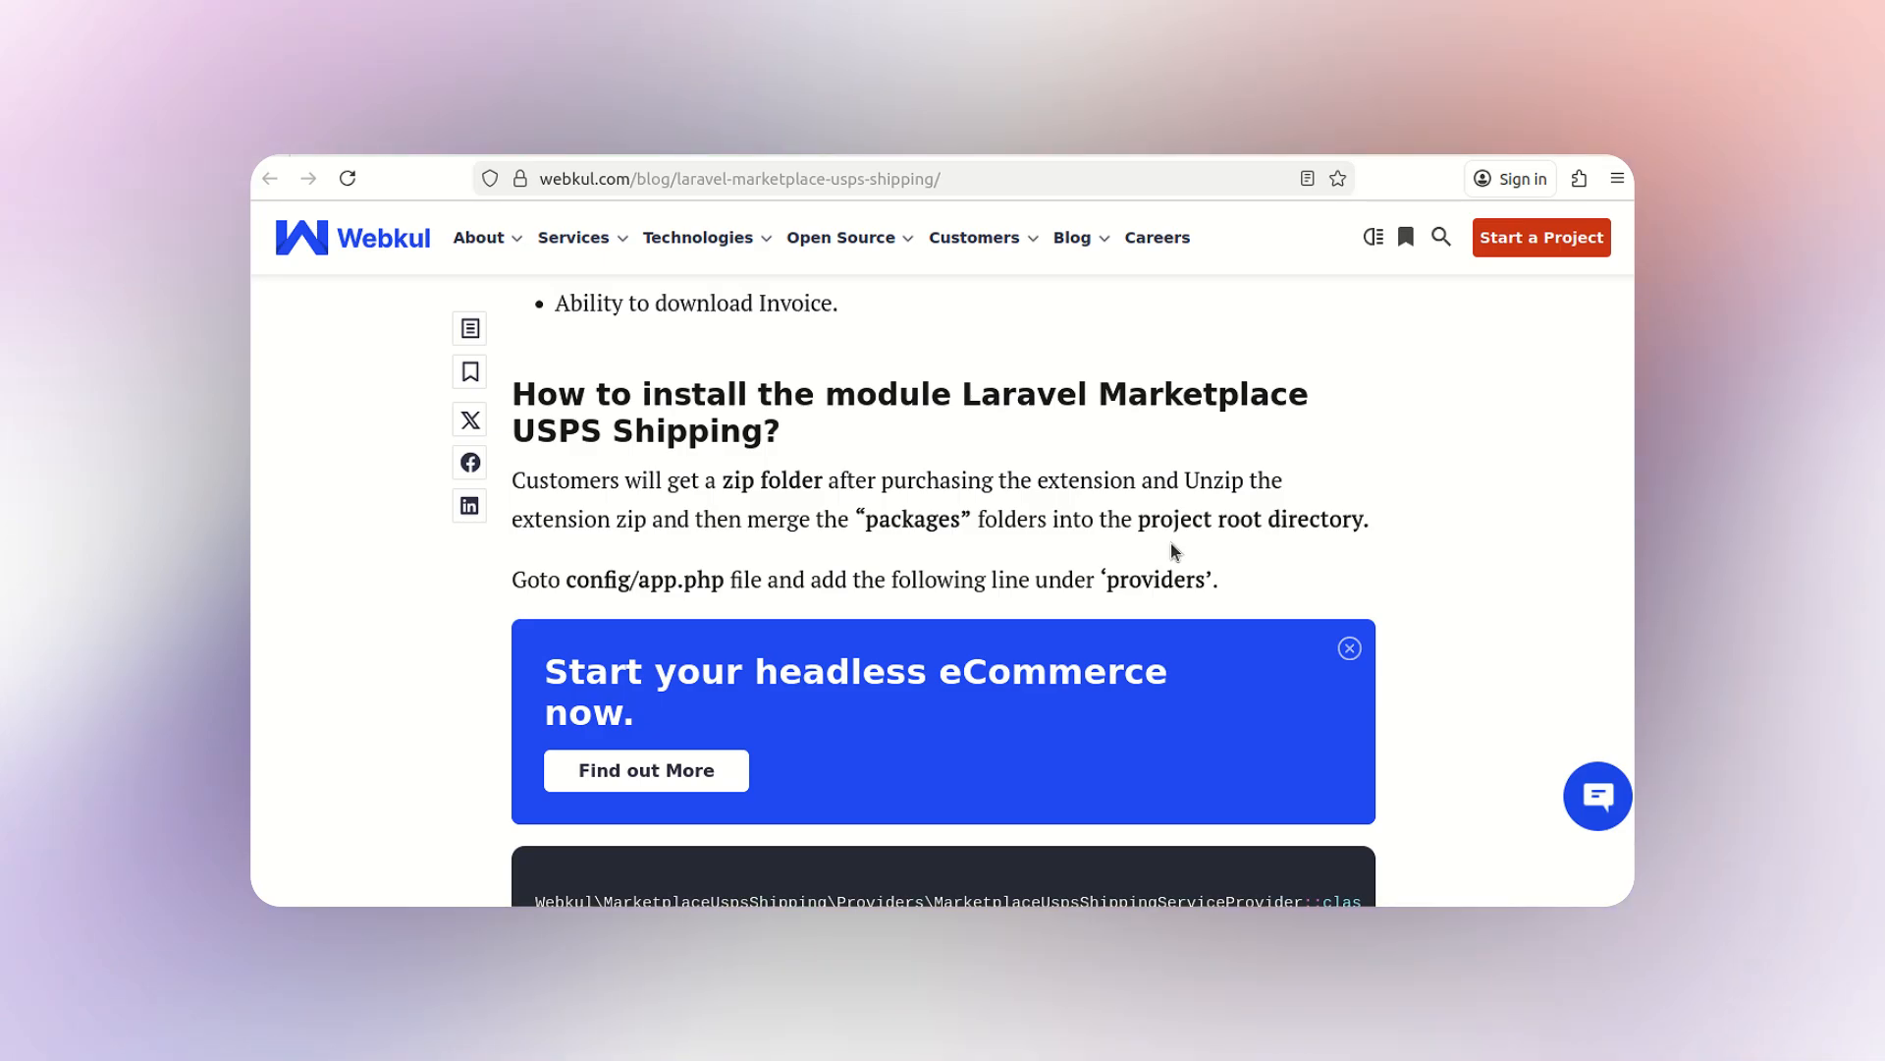
scroll(1174, 550, down, 2)
scroll(1174, 551, down, 12)
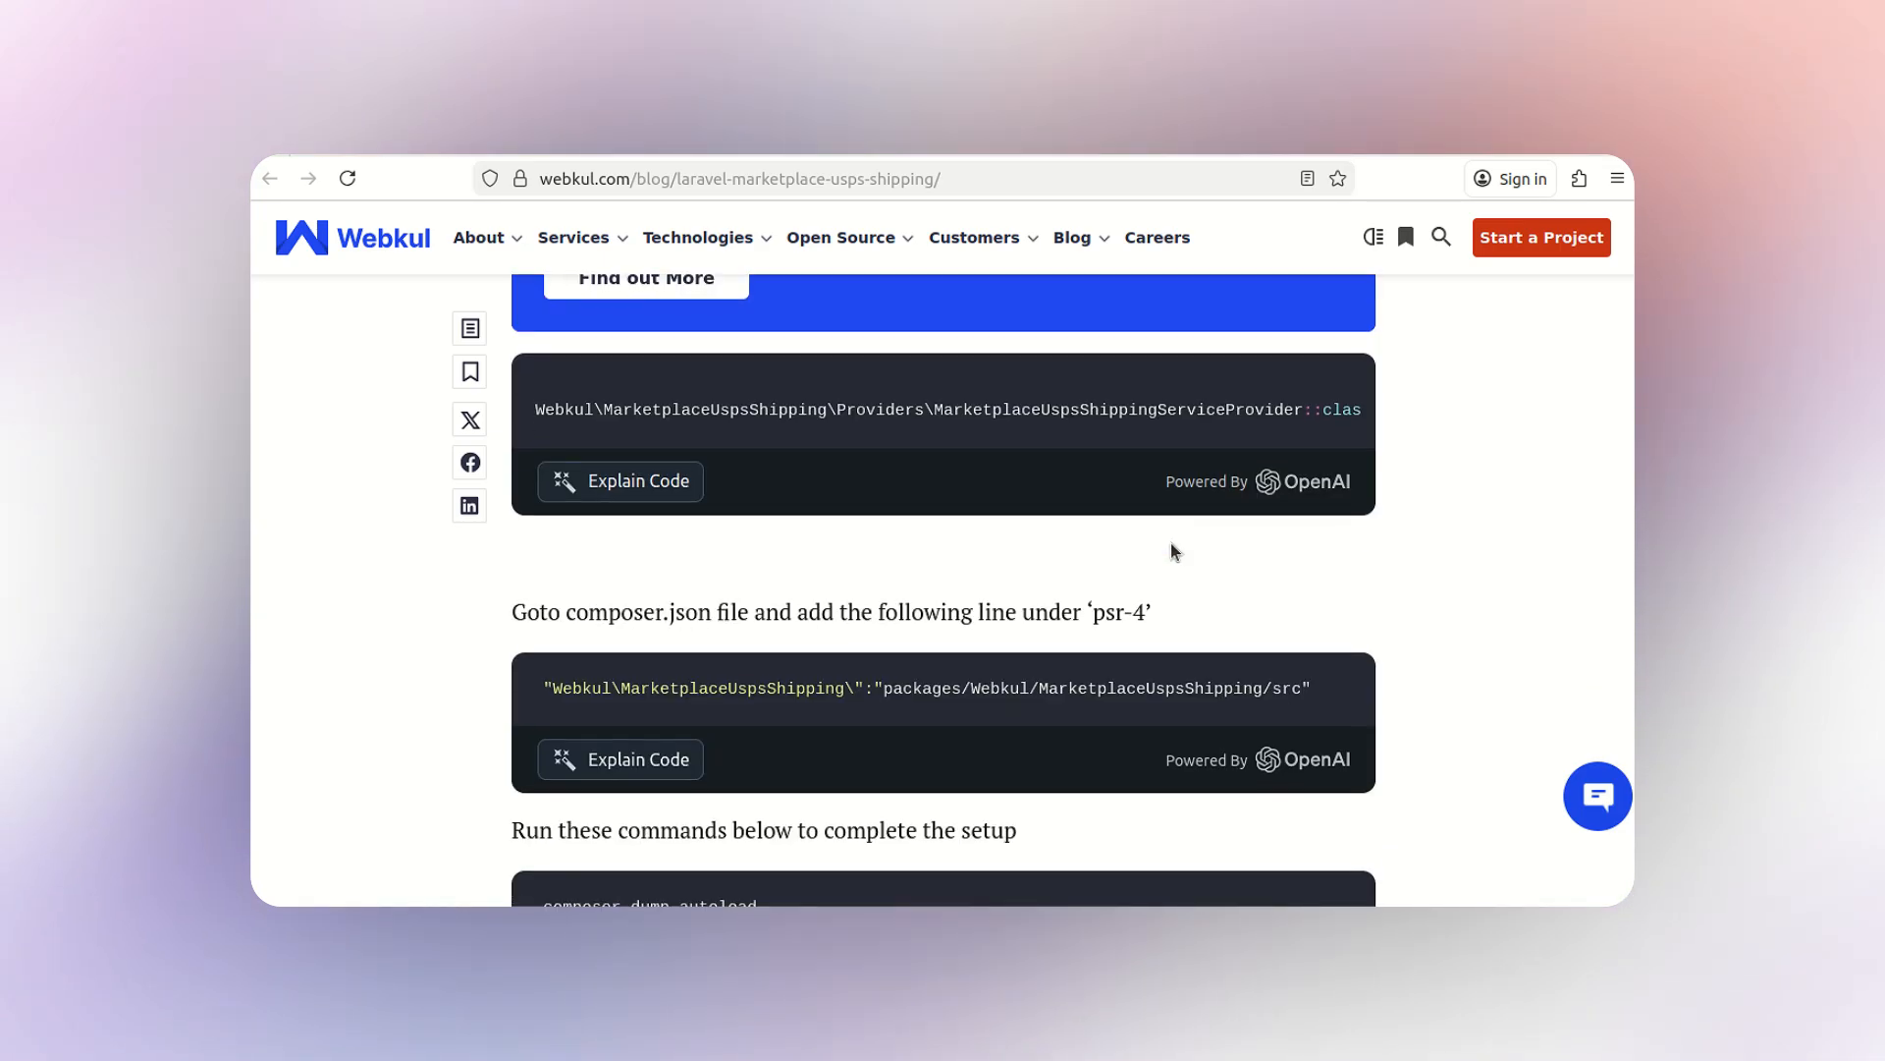
scroll(1174, 550, down, 3)
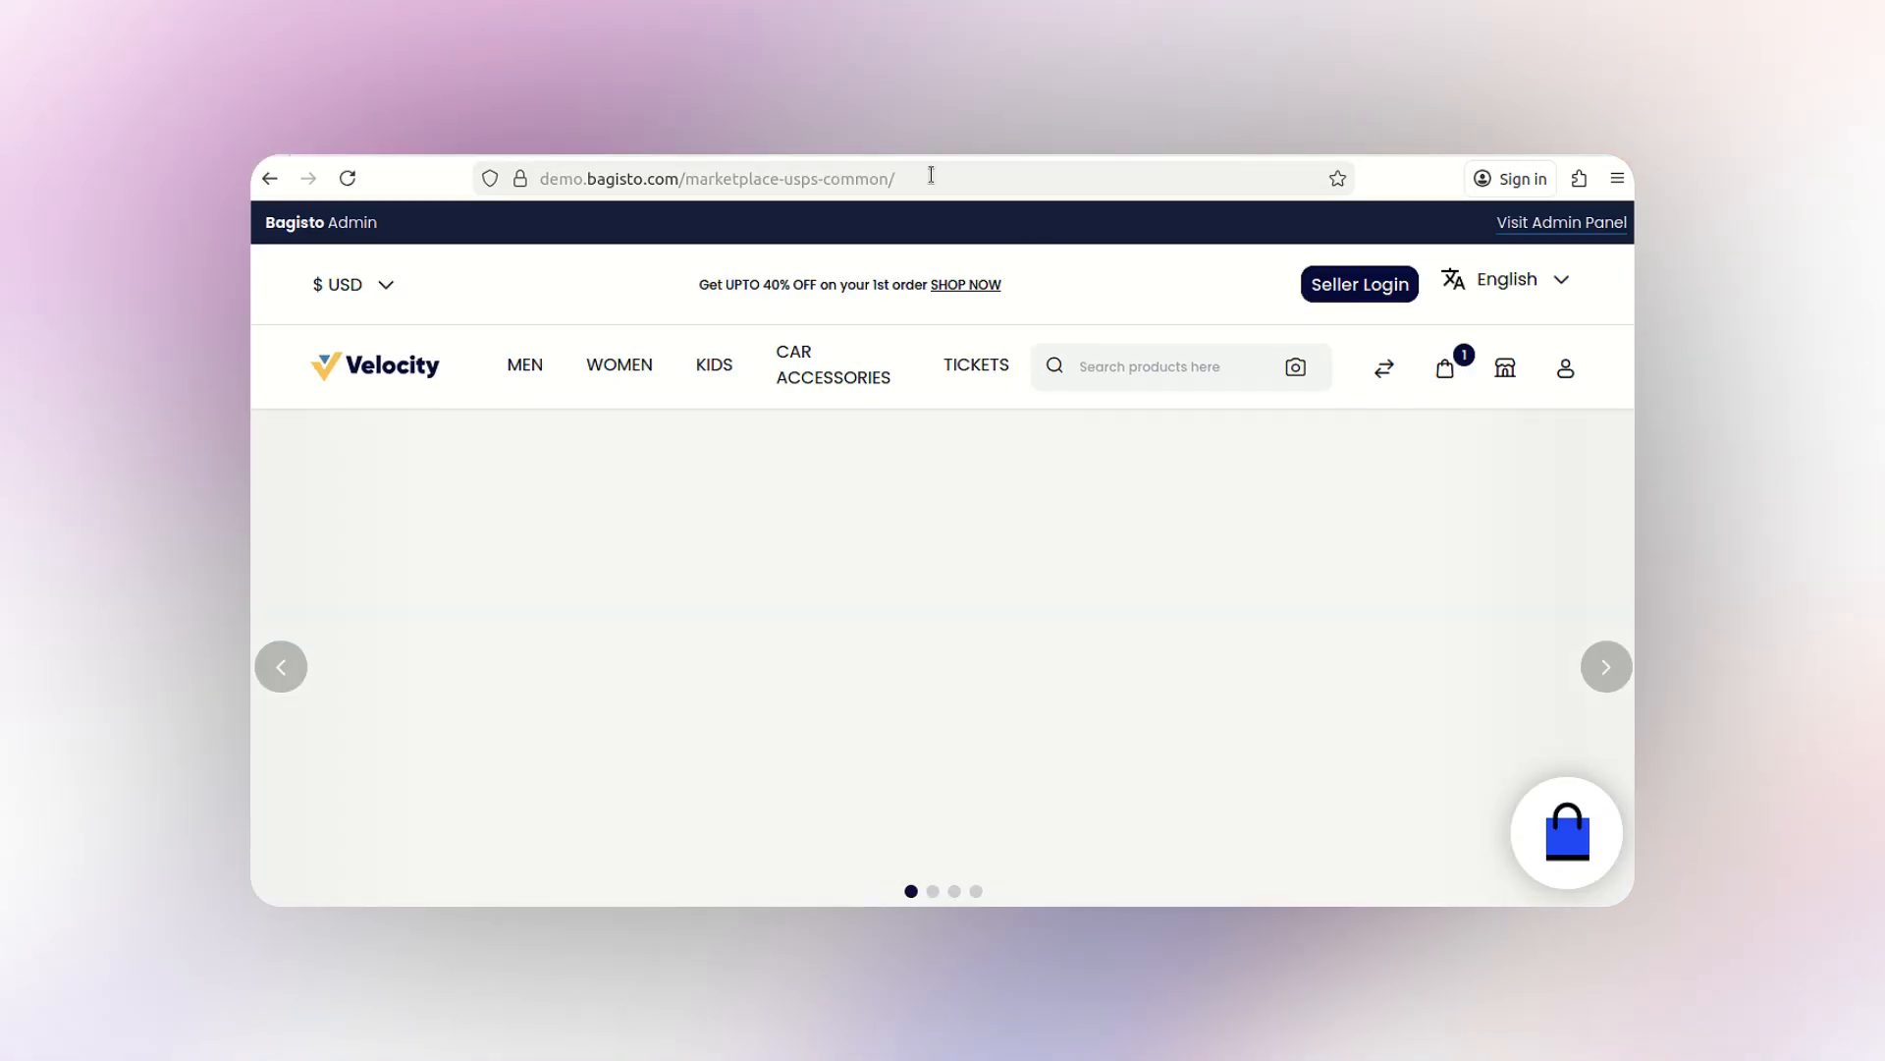
- Load the Bagisto admin panel by appending 'admin' to the demo URL
click(931, 178)
text(admin)
key(Return)
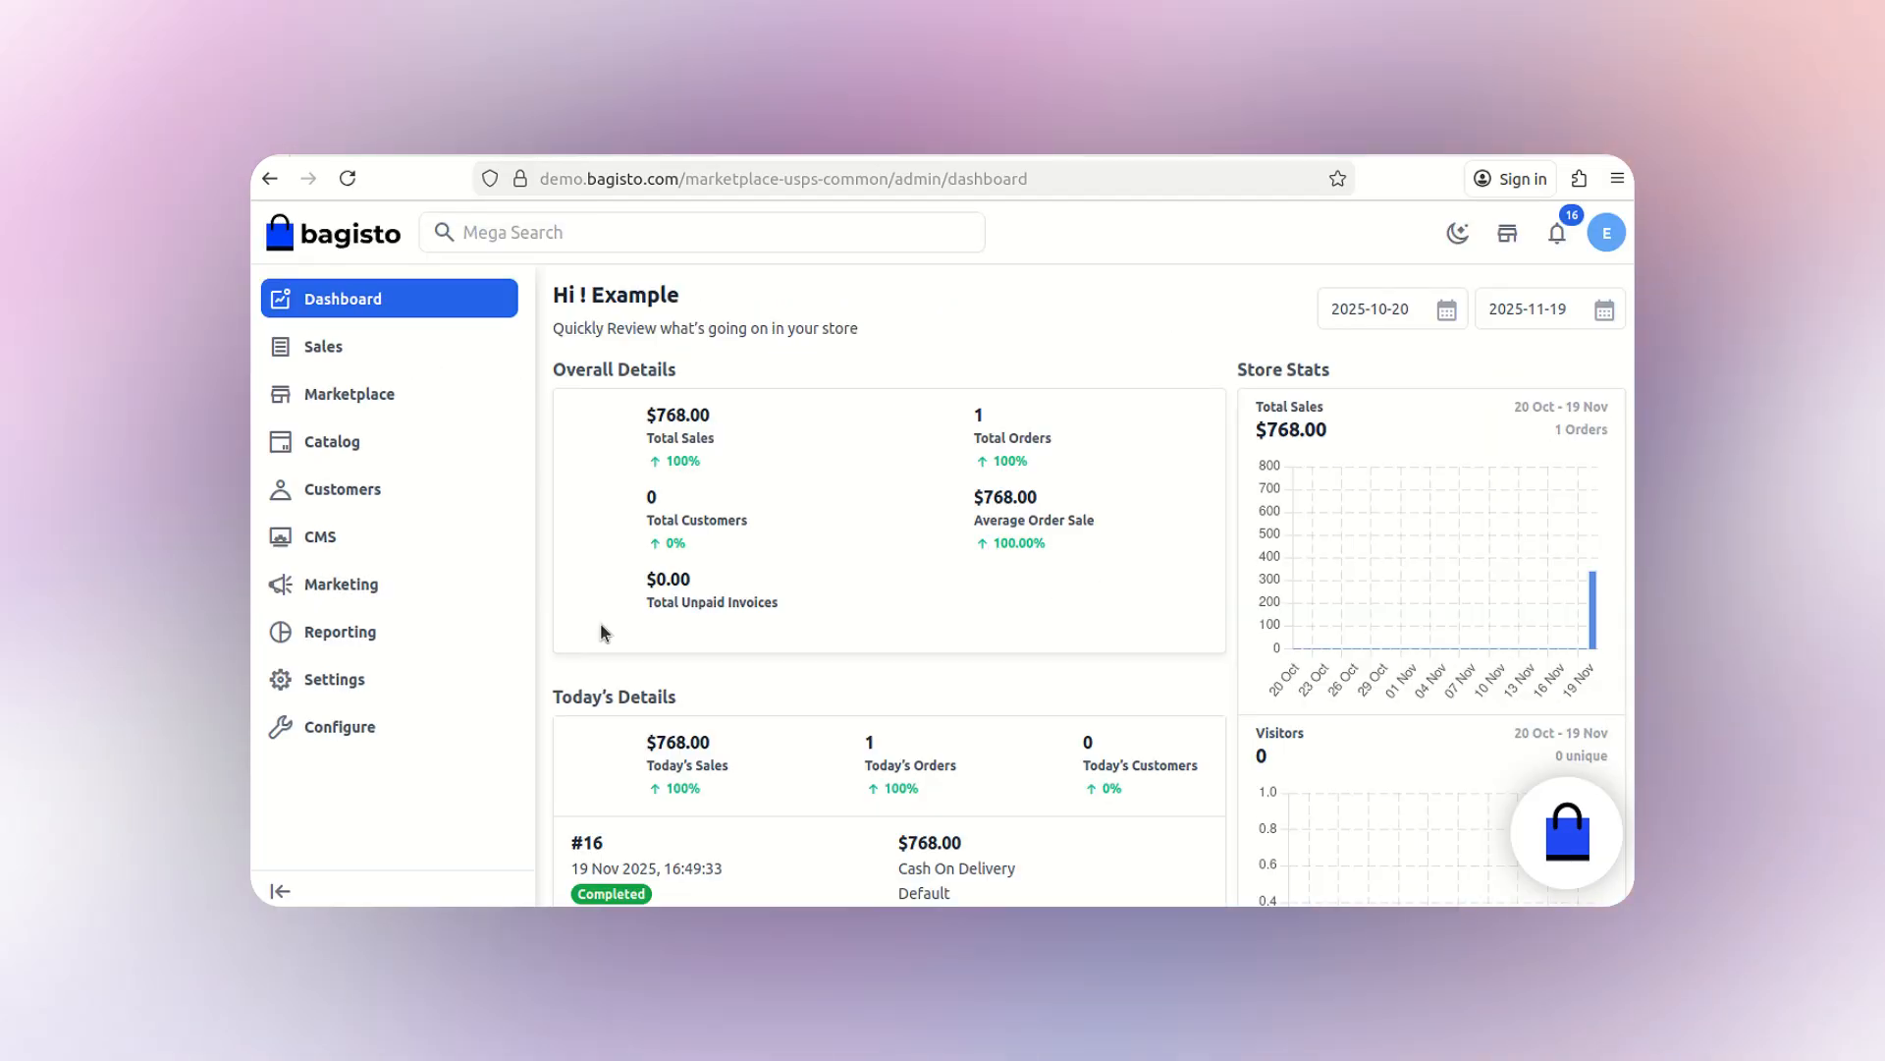
- Open the Shipping Methods page under Configure
mouse_move(511, 623)
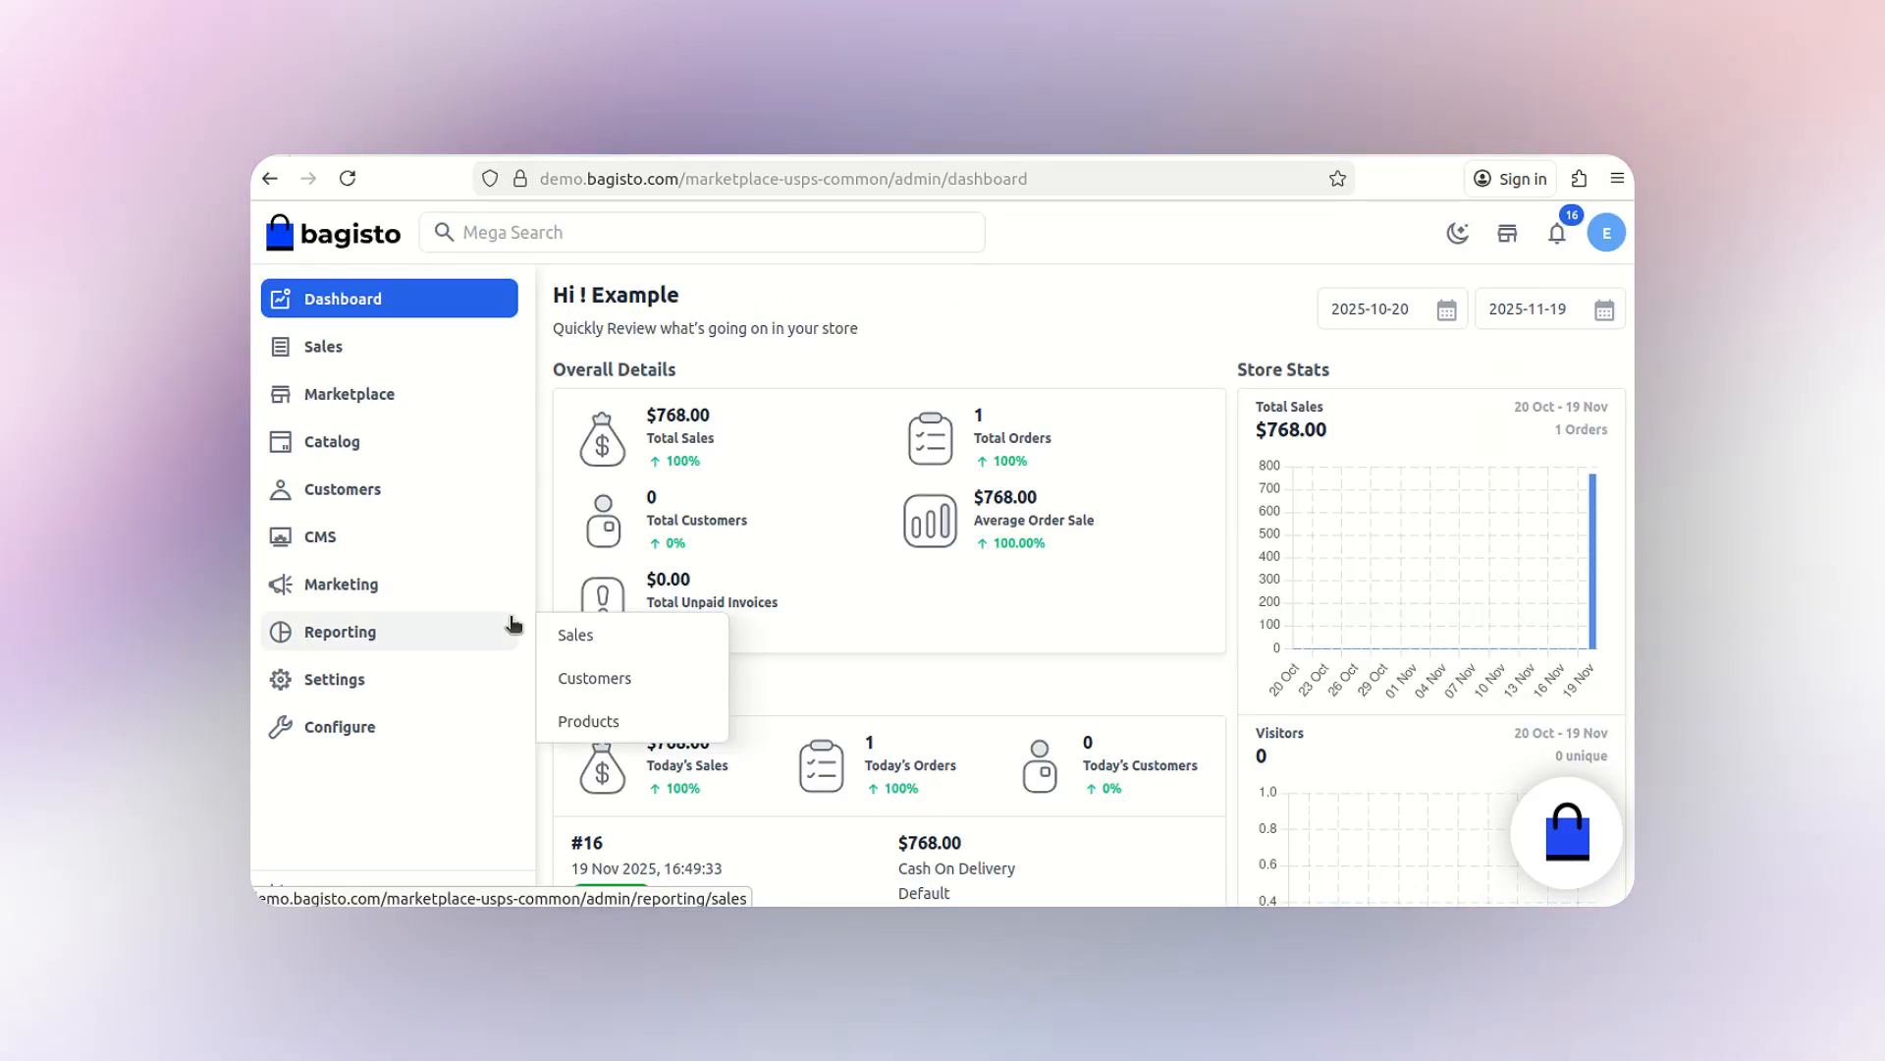
click(386, 727)
scroll(707, 677, down, 5)
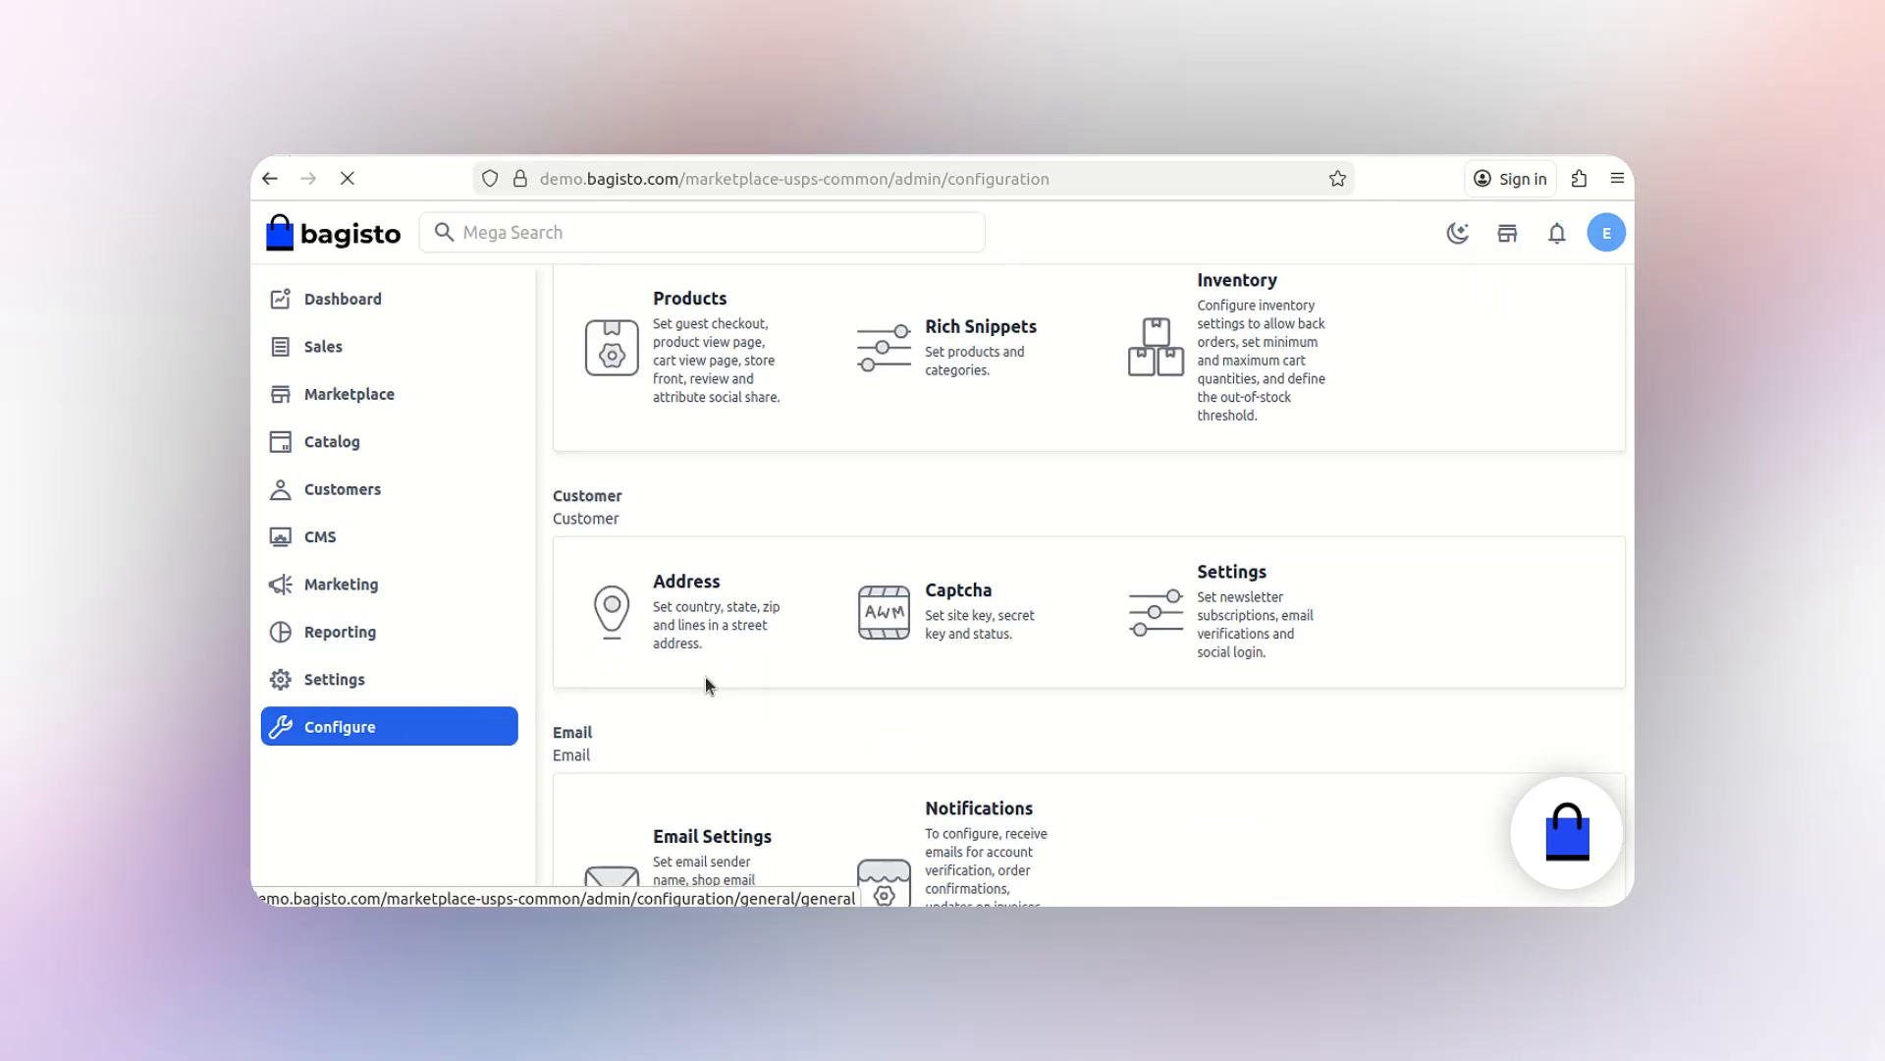
scroll(707, 685, down, 6)
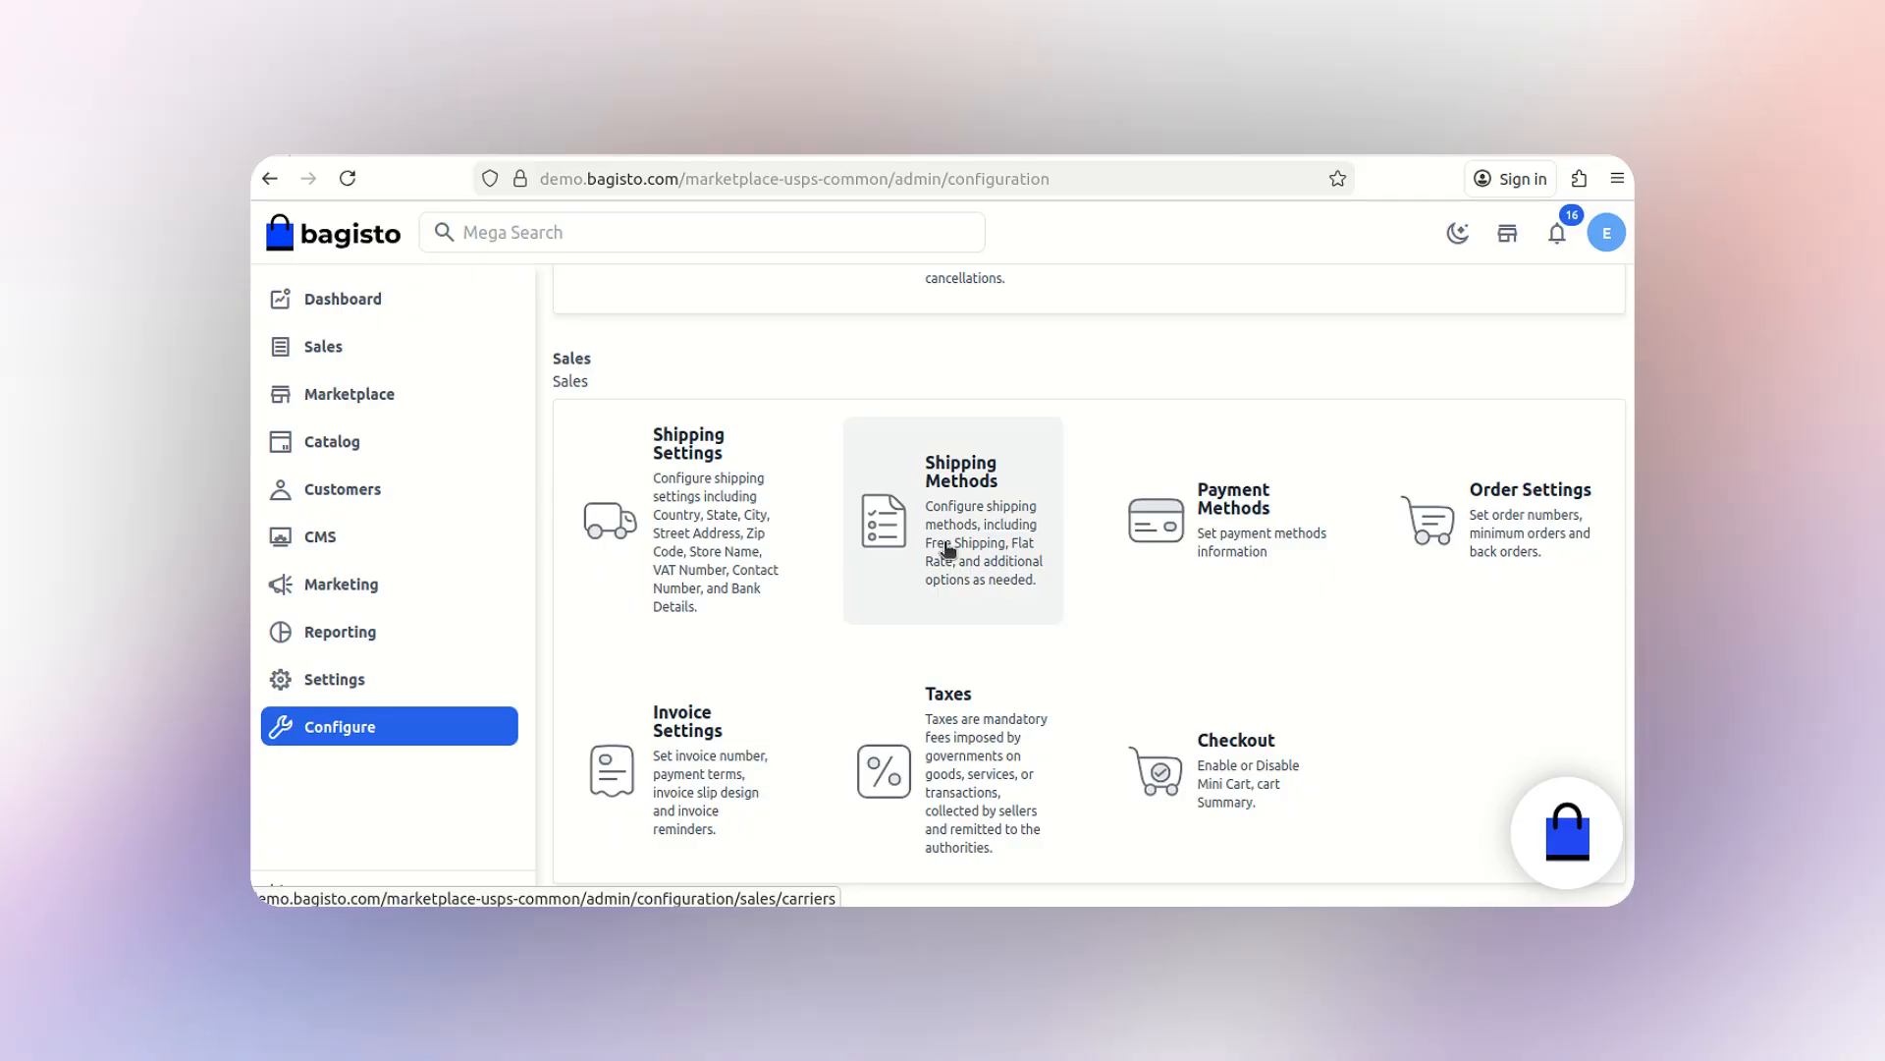
click(948, 548)
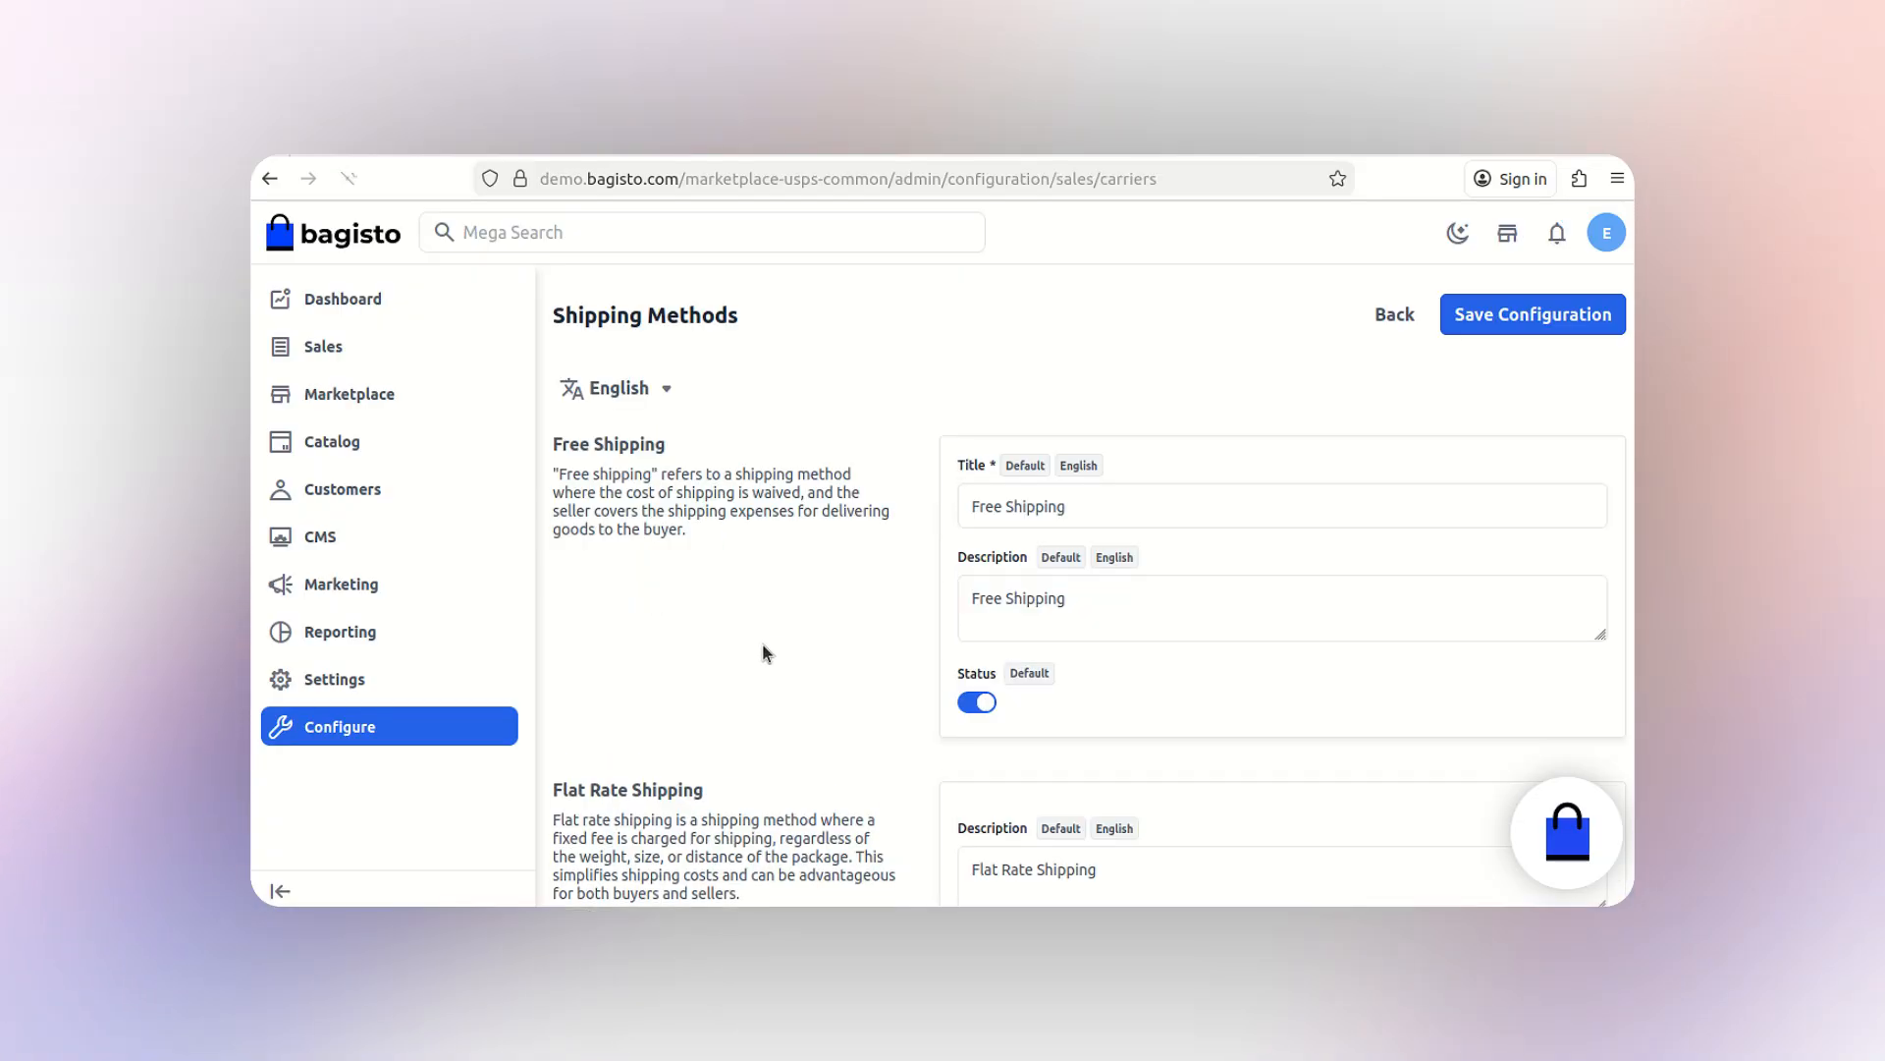
- Fill the Marketplace USPS description 'Marketplace USPS Shipping' and keep the mode on Development
scroll(762, 644, down, 4)
scroll(762, 644, down, 5)
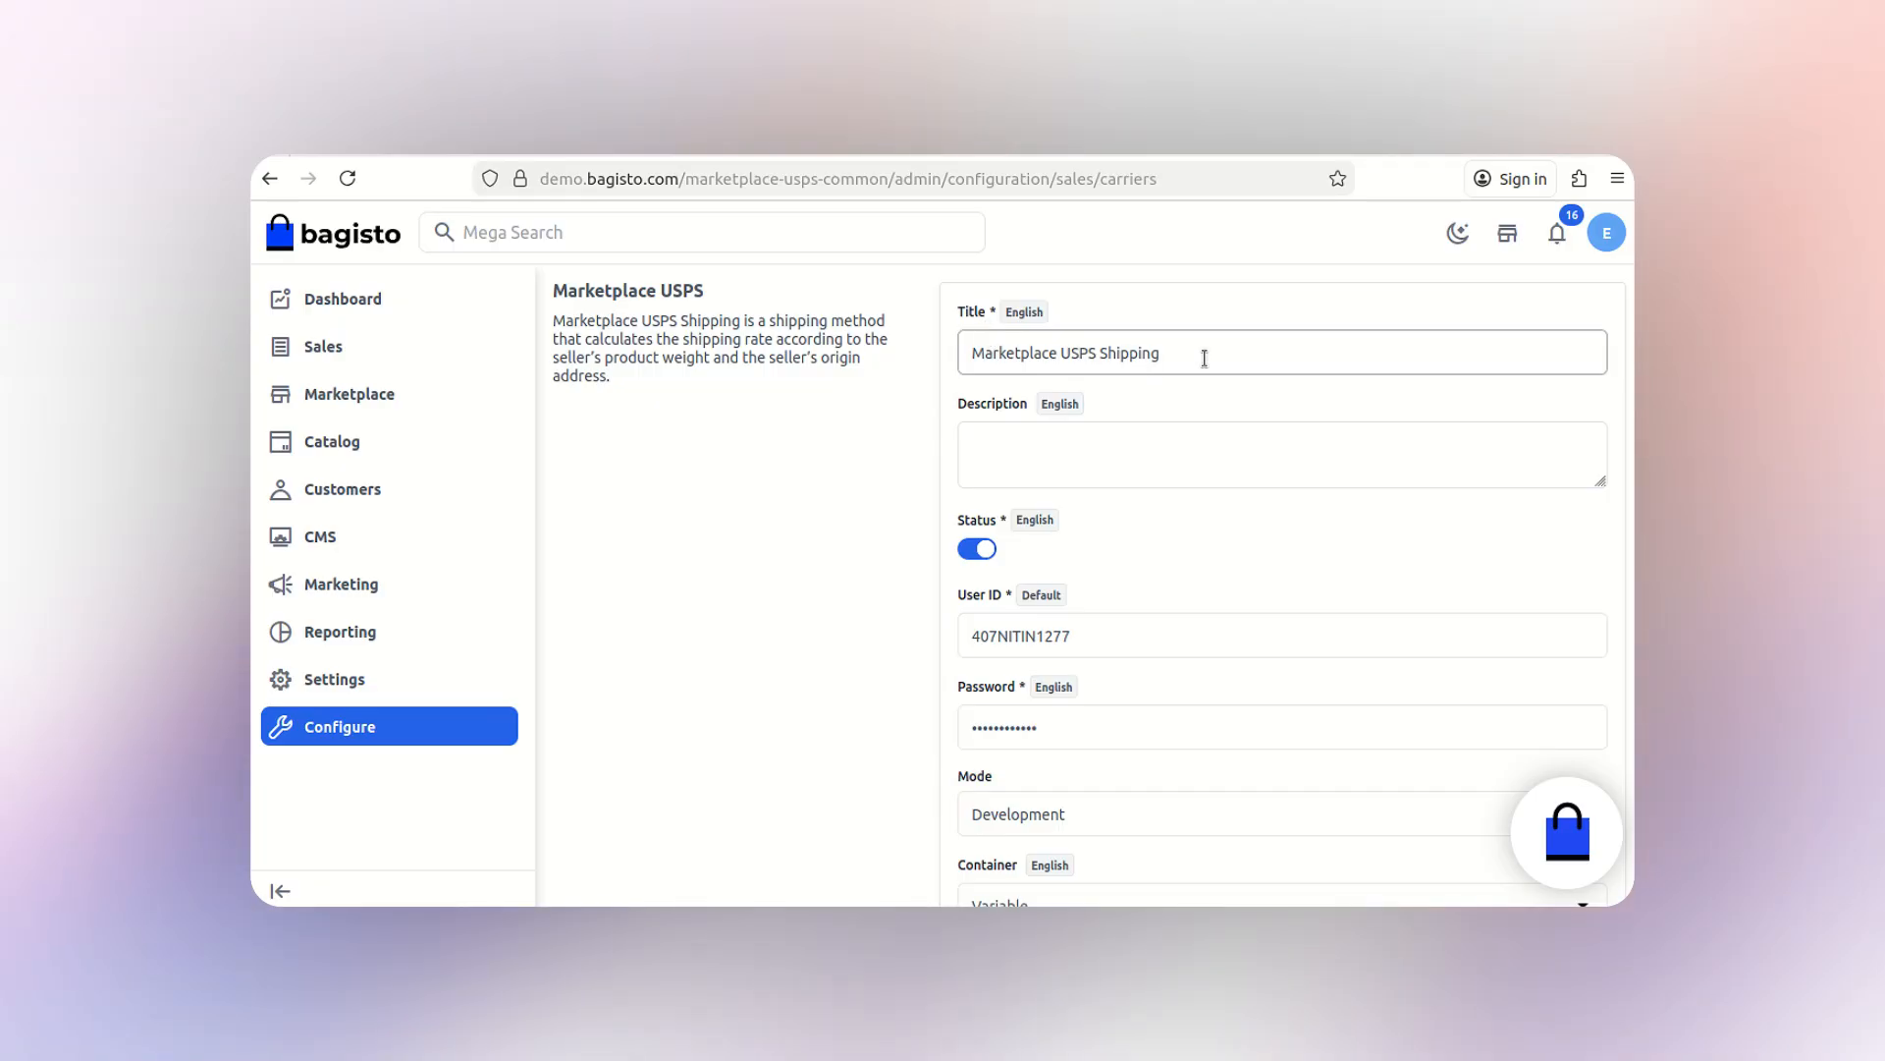
click(1163, 452)
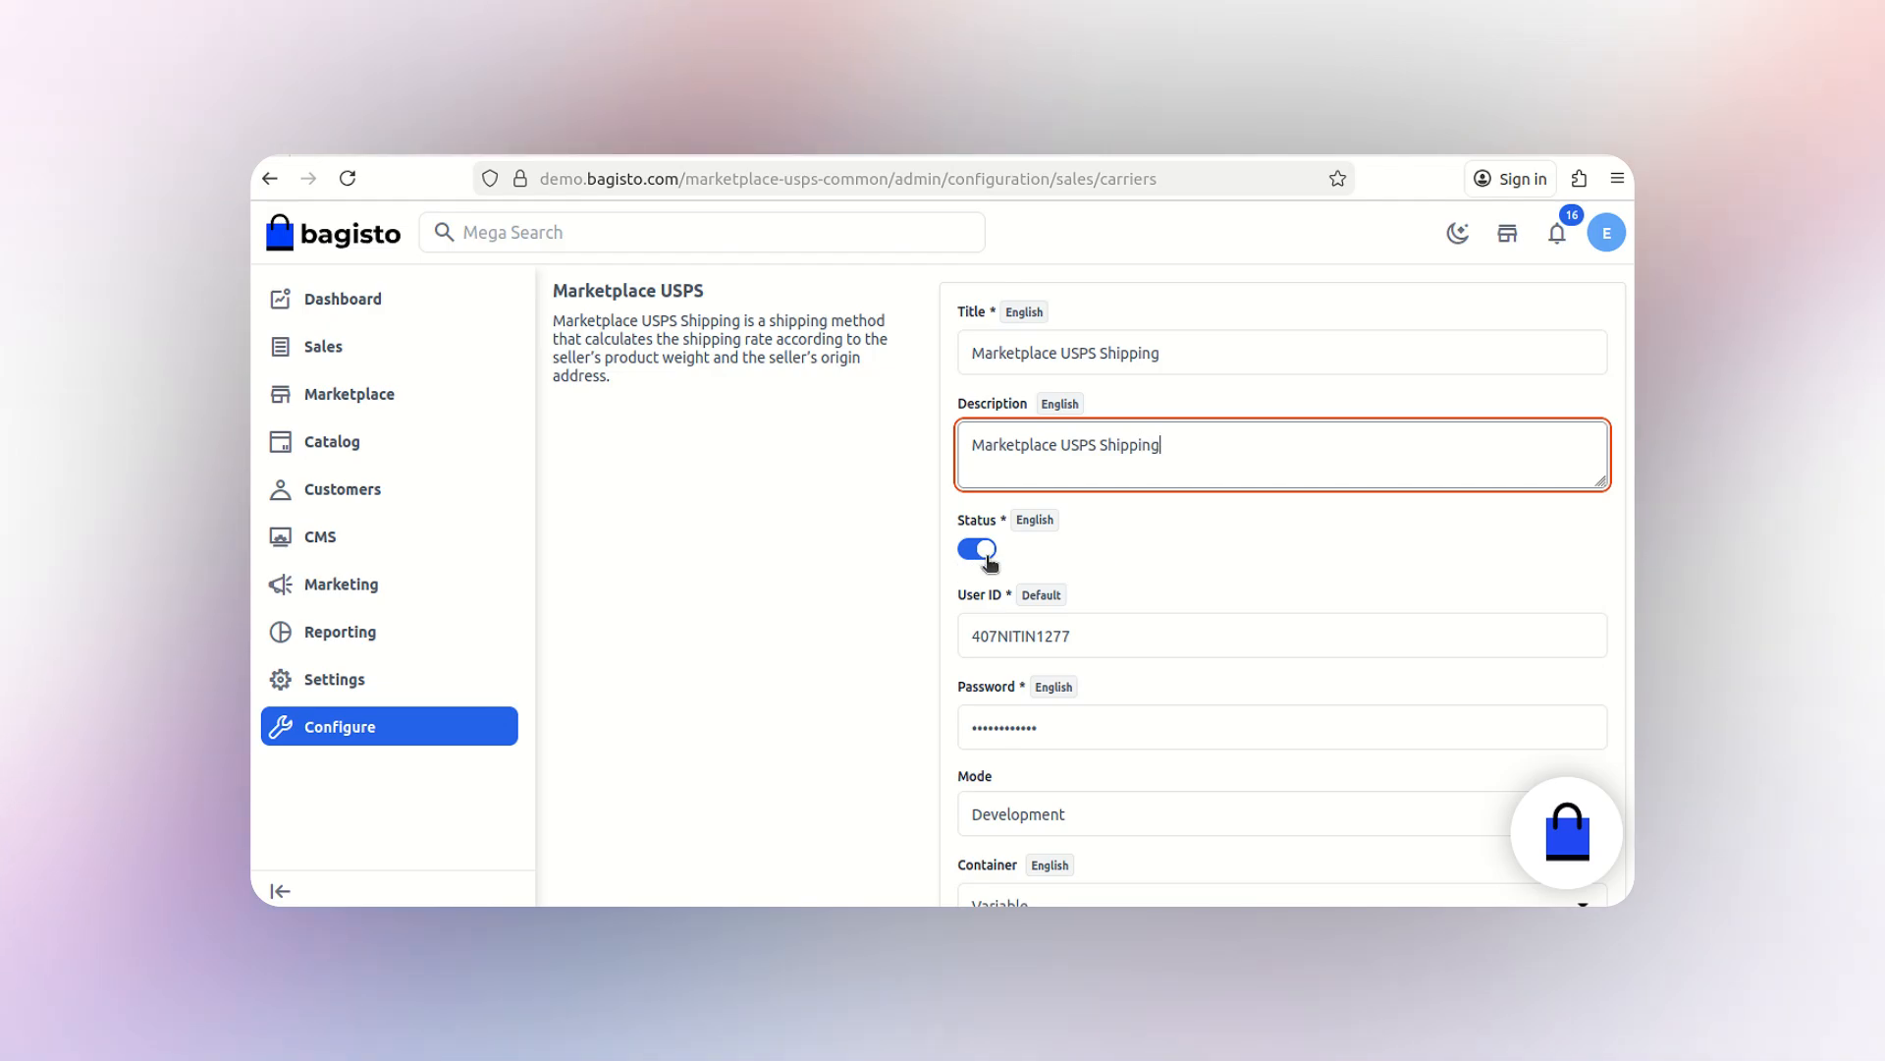
scroll(1114, 629, down, 2)
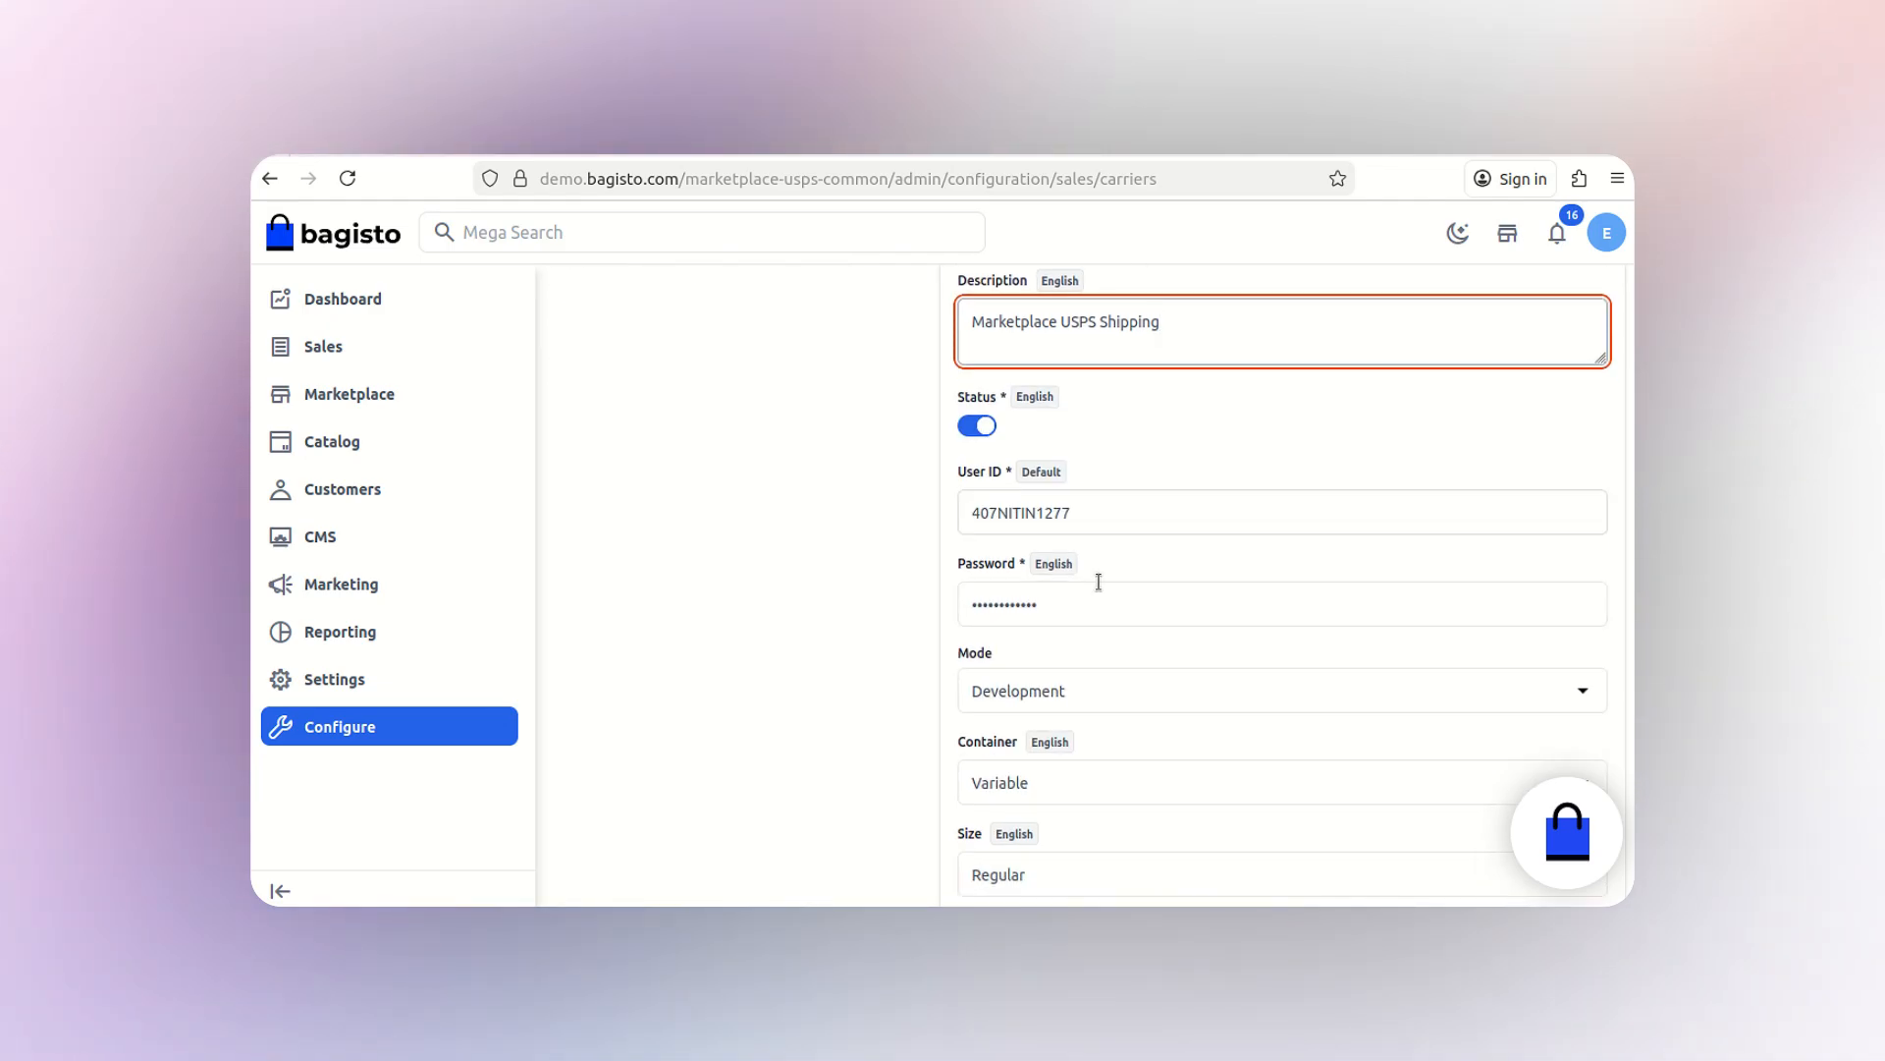
scroll(1174, 680, down, 4)
click(1139, 444)
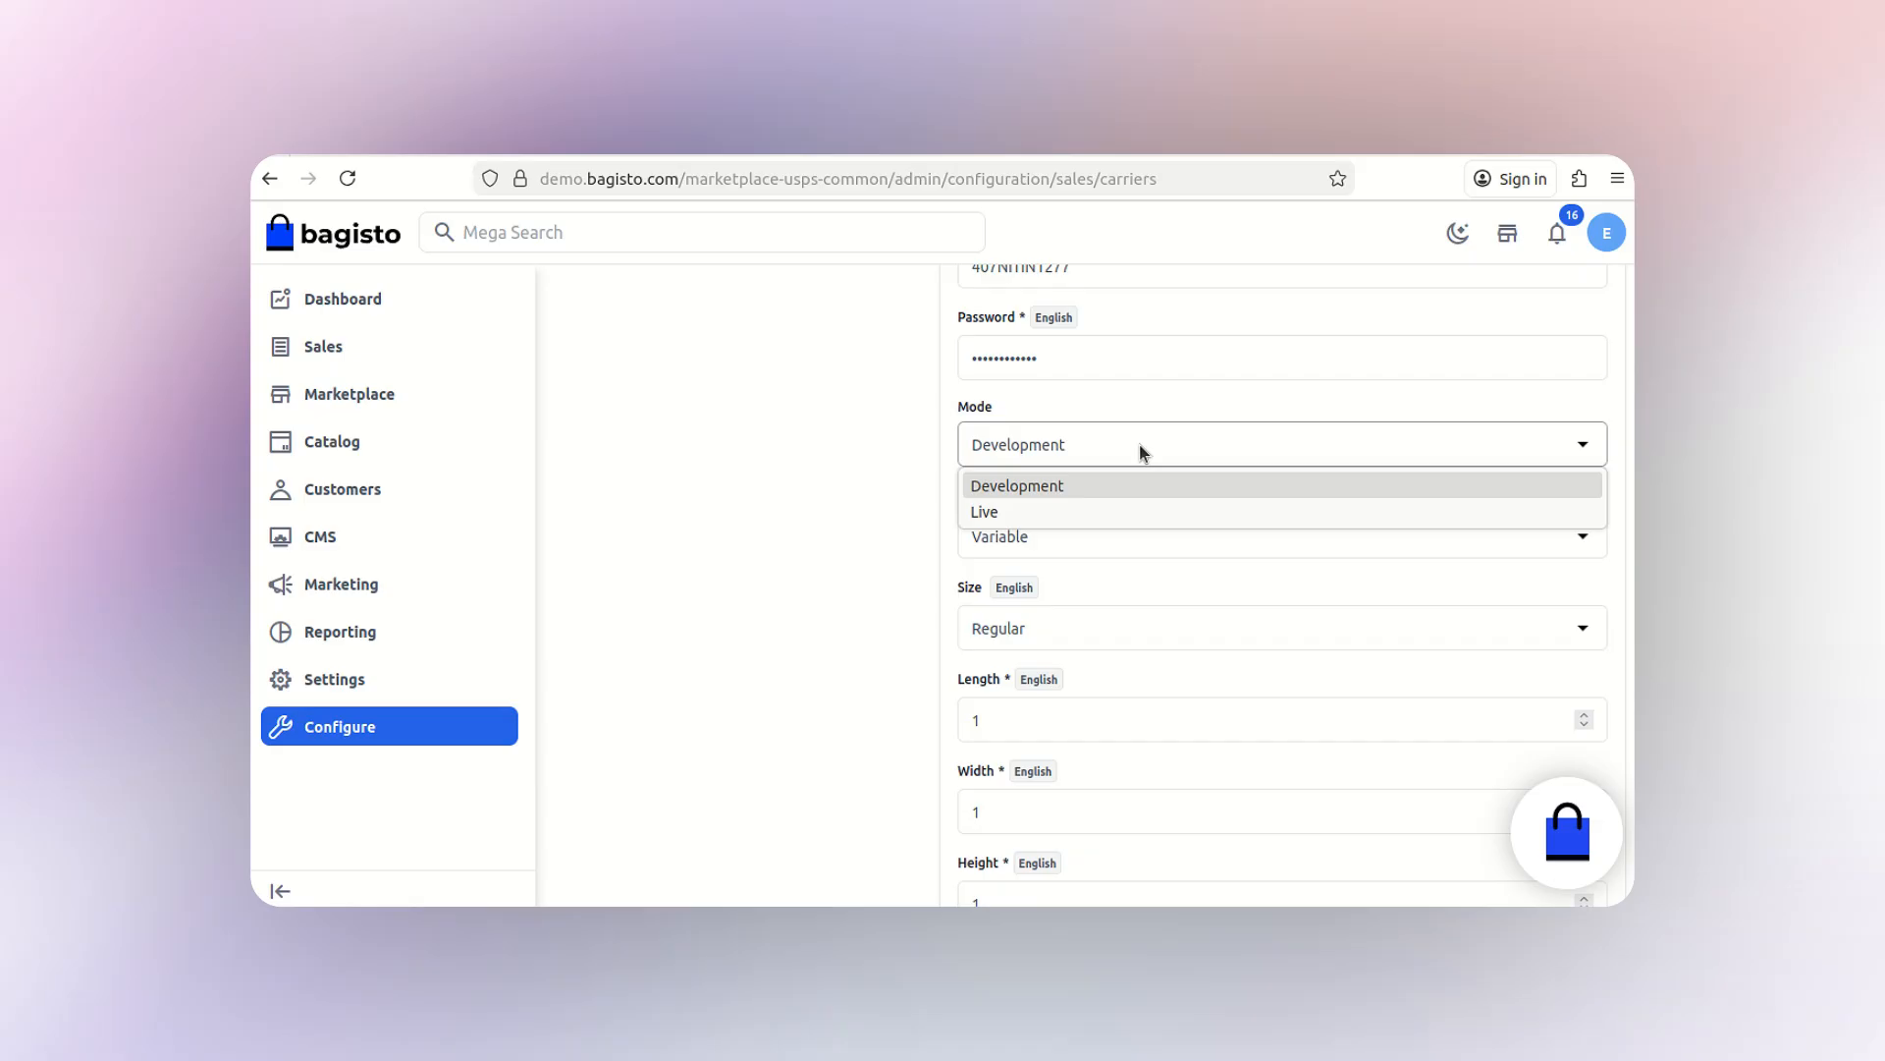
click(1145, 450)
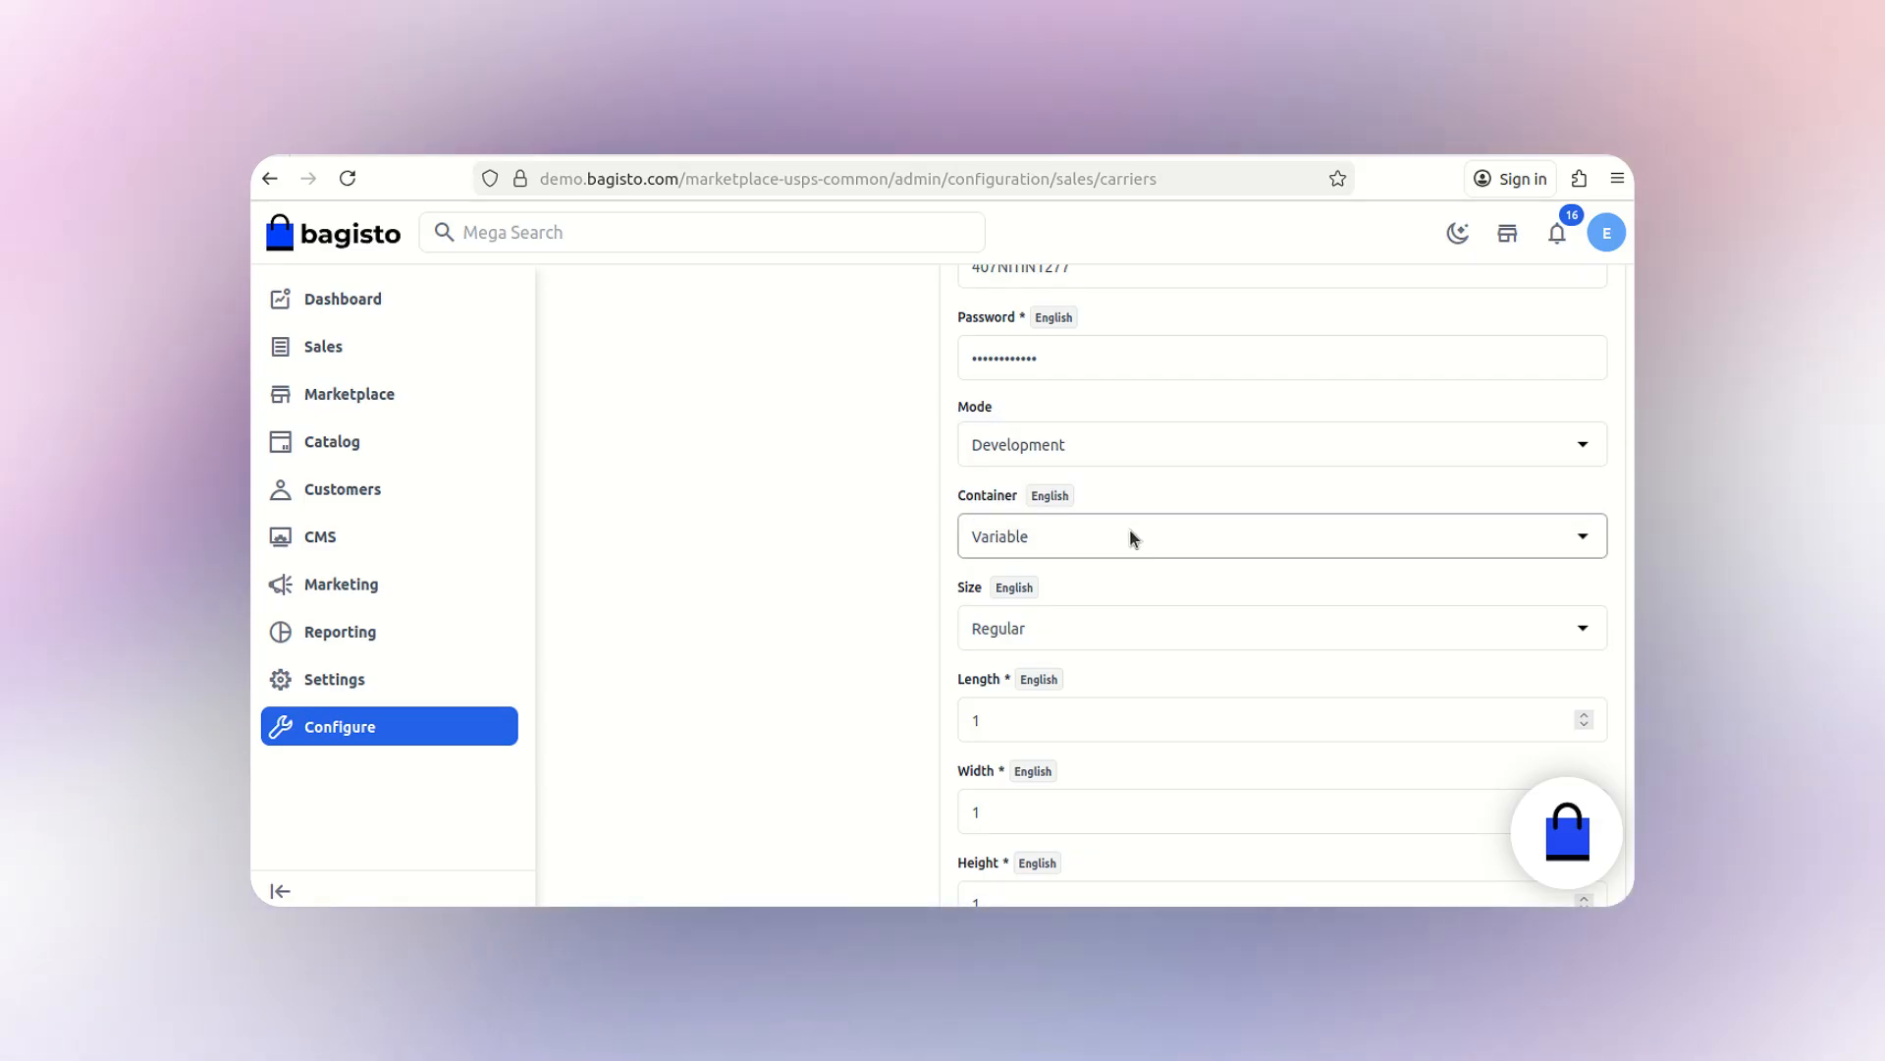
- Keep USPS container Variable, size Regular and Machinable Yes
click(1131, 538)
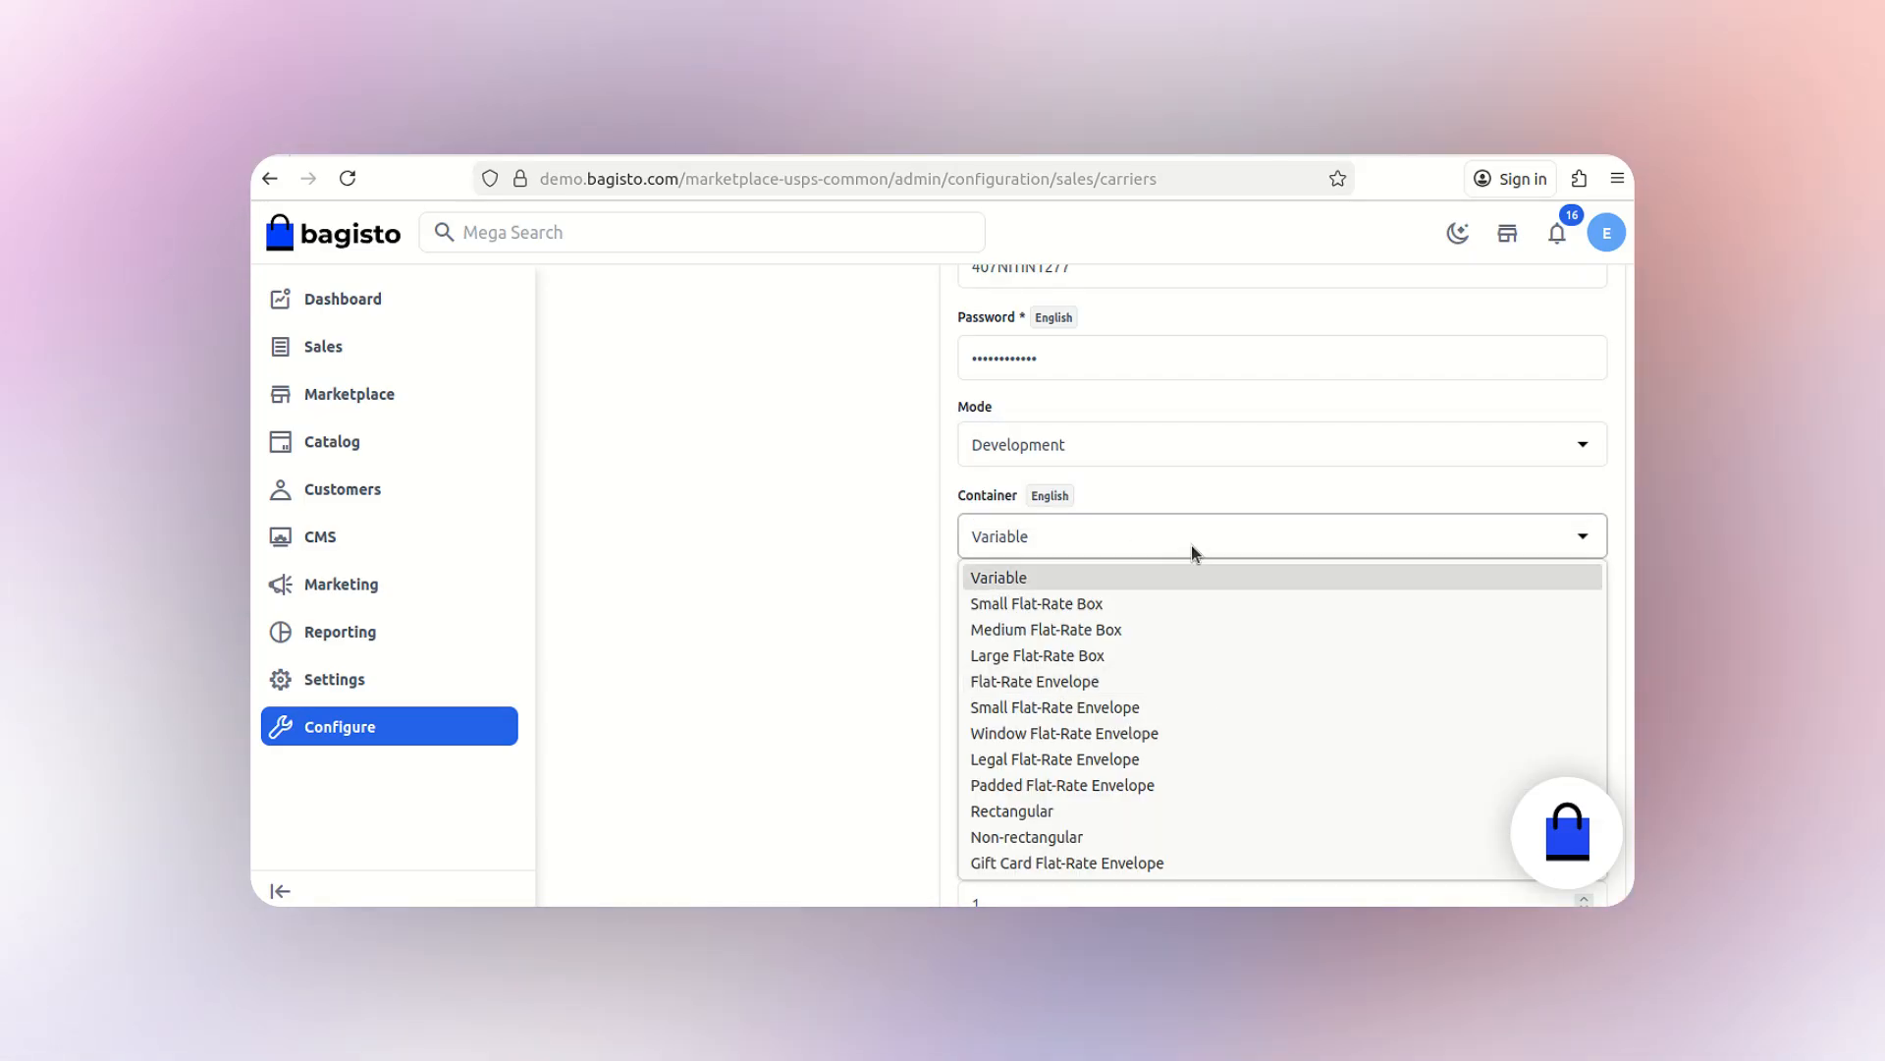
click(1191, 545)
click(1195, 635)
click(1193, 667)
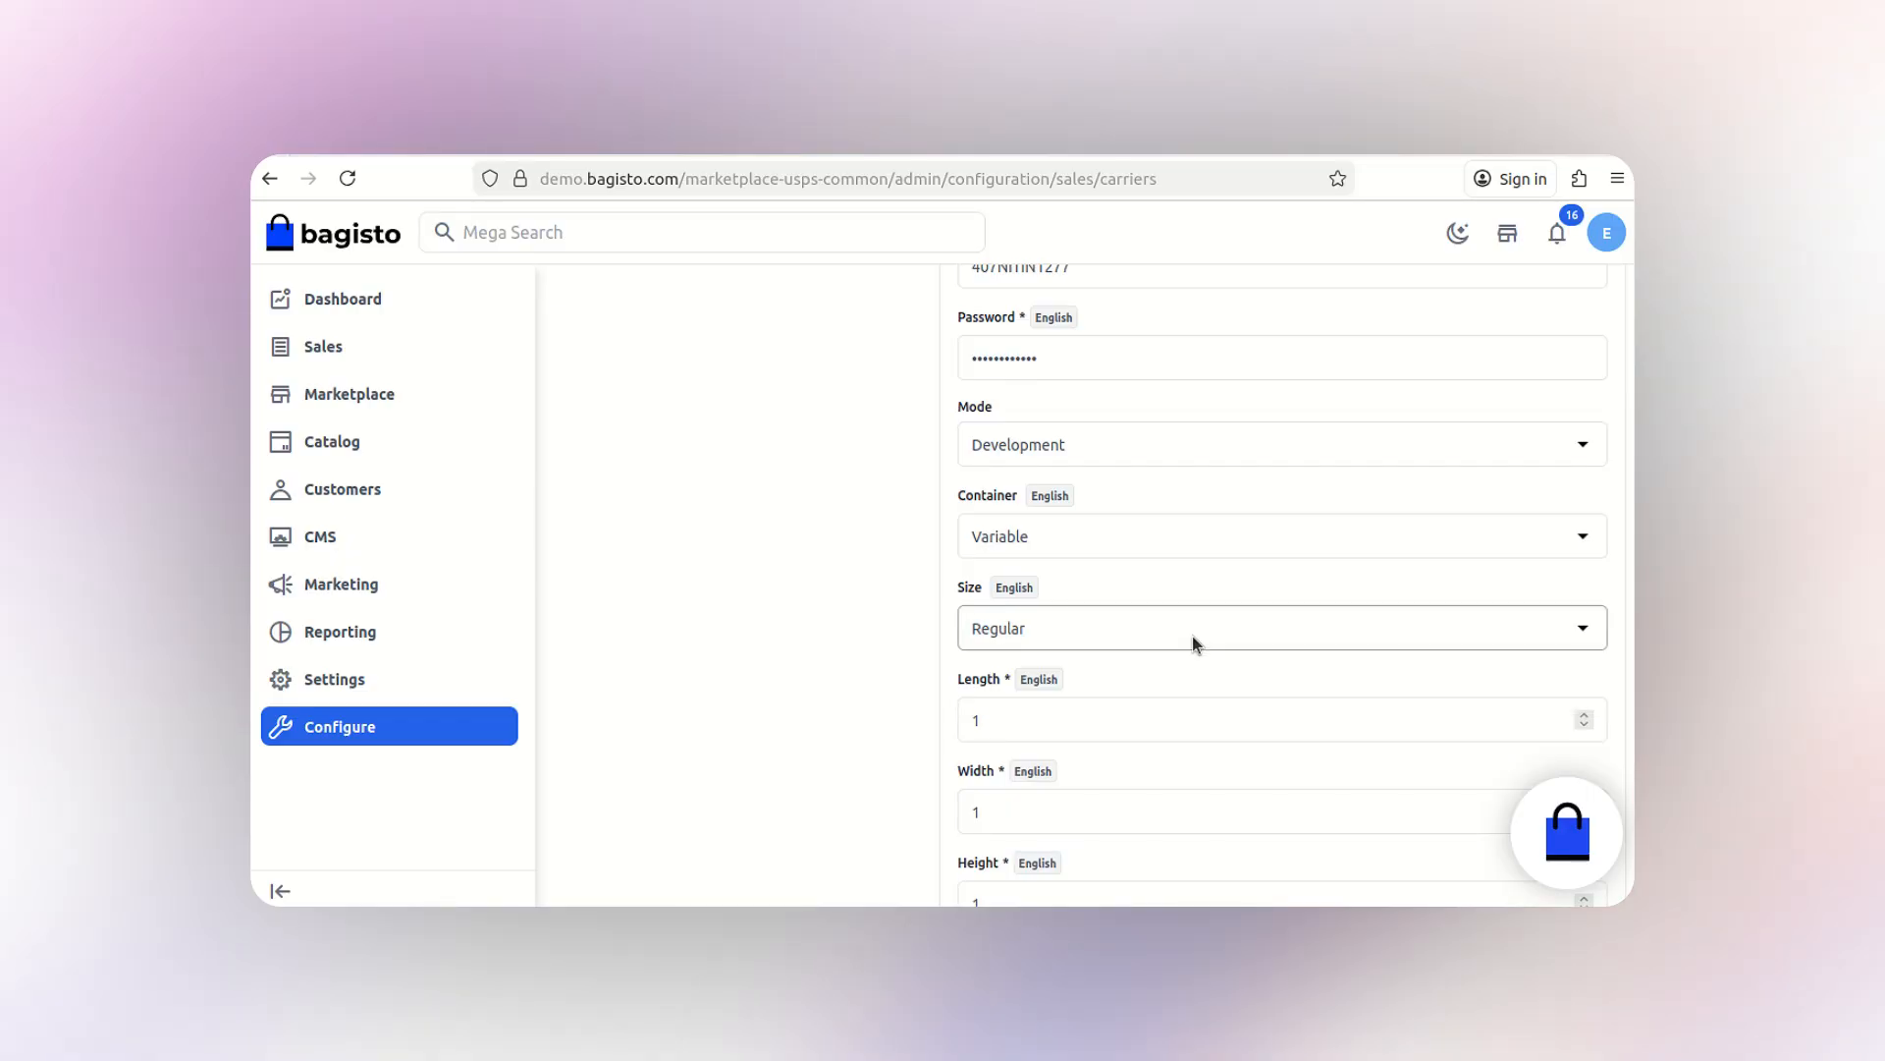
scroll(1222, 668, down, 3)
scroll(1222, 667, down, 3)
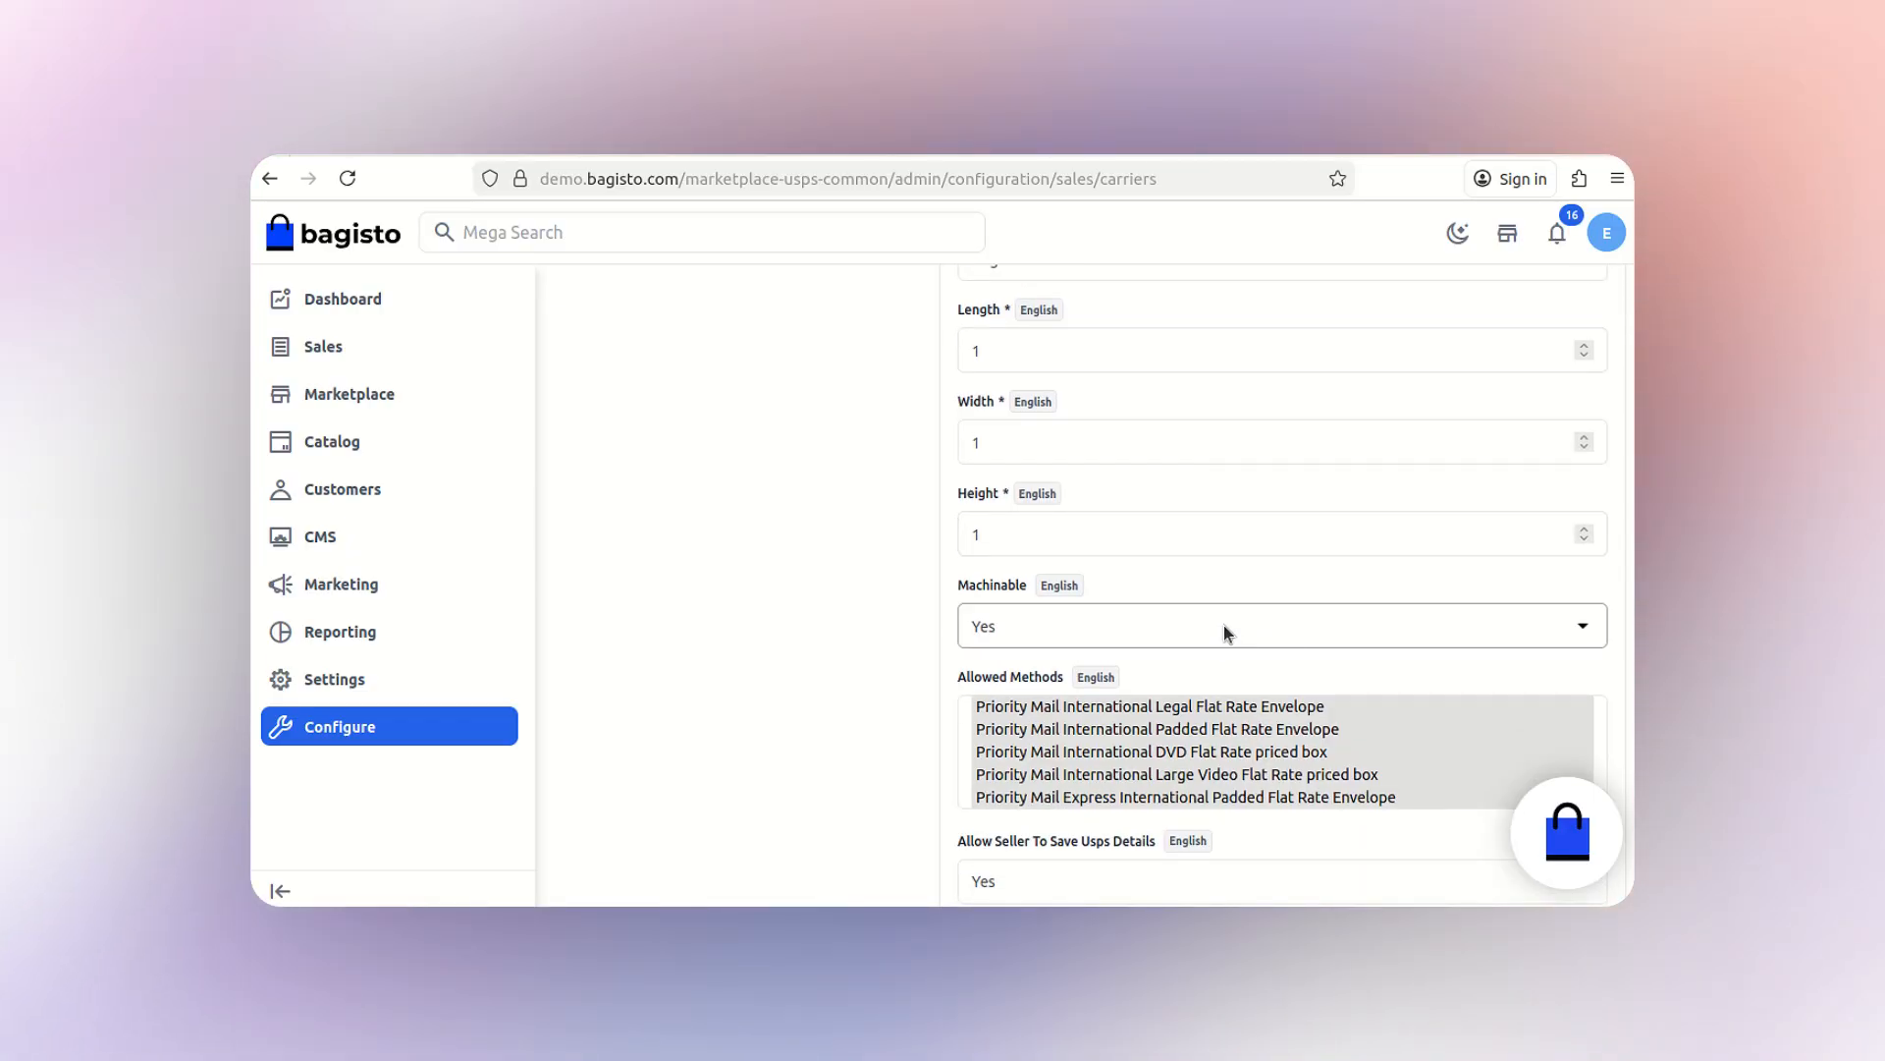
click(1223, 626)
click(1224, 625)
- Keep sellers allowed to save their own USPS details
scroll(1388, 673, down, 2)
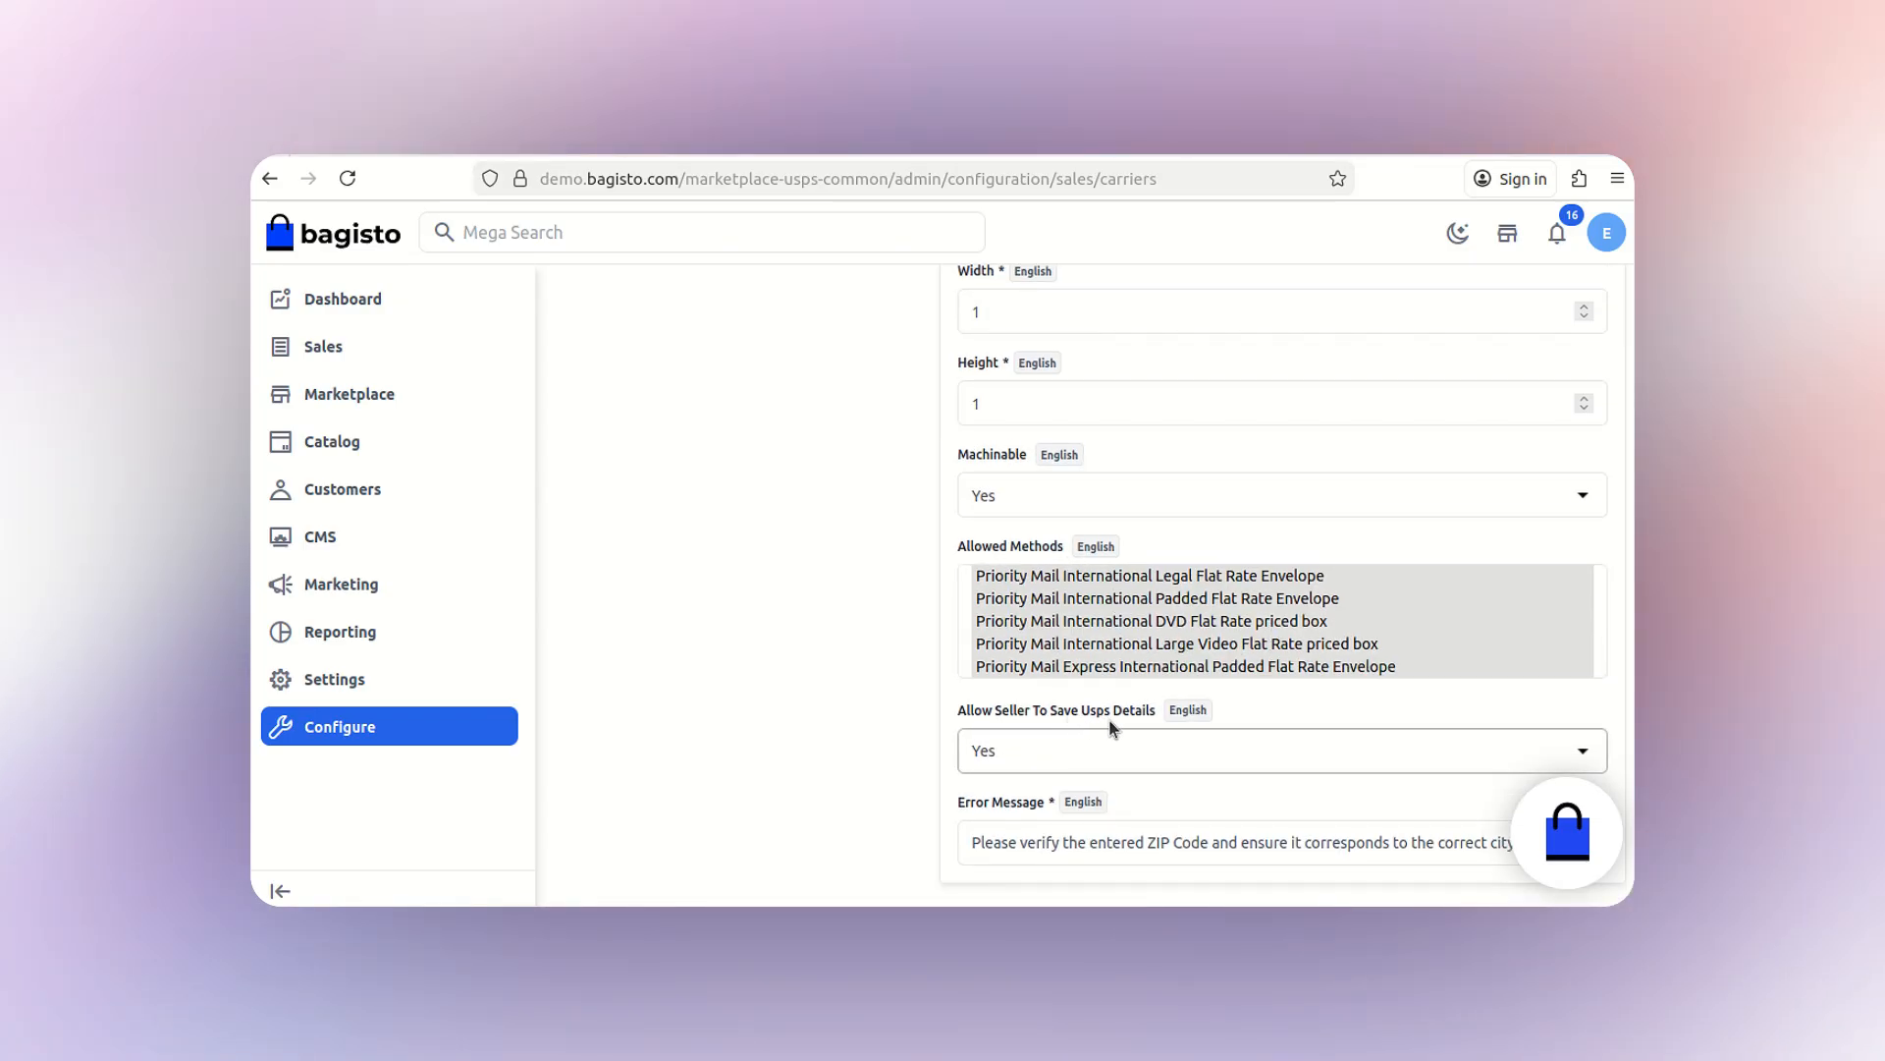
click(1162, 746)
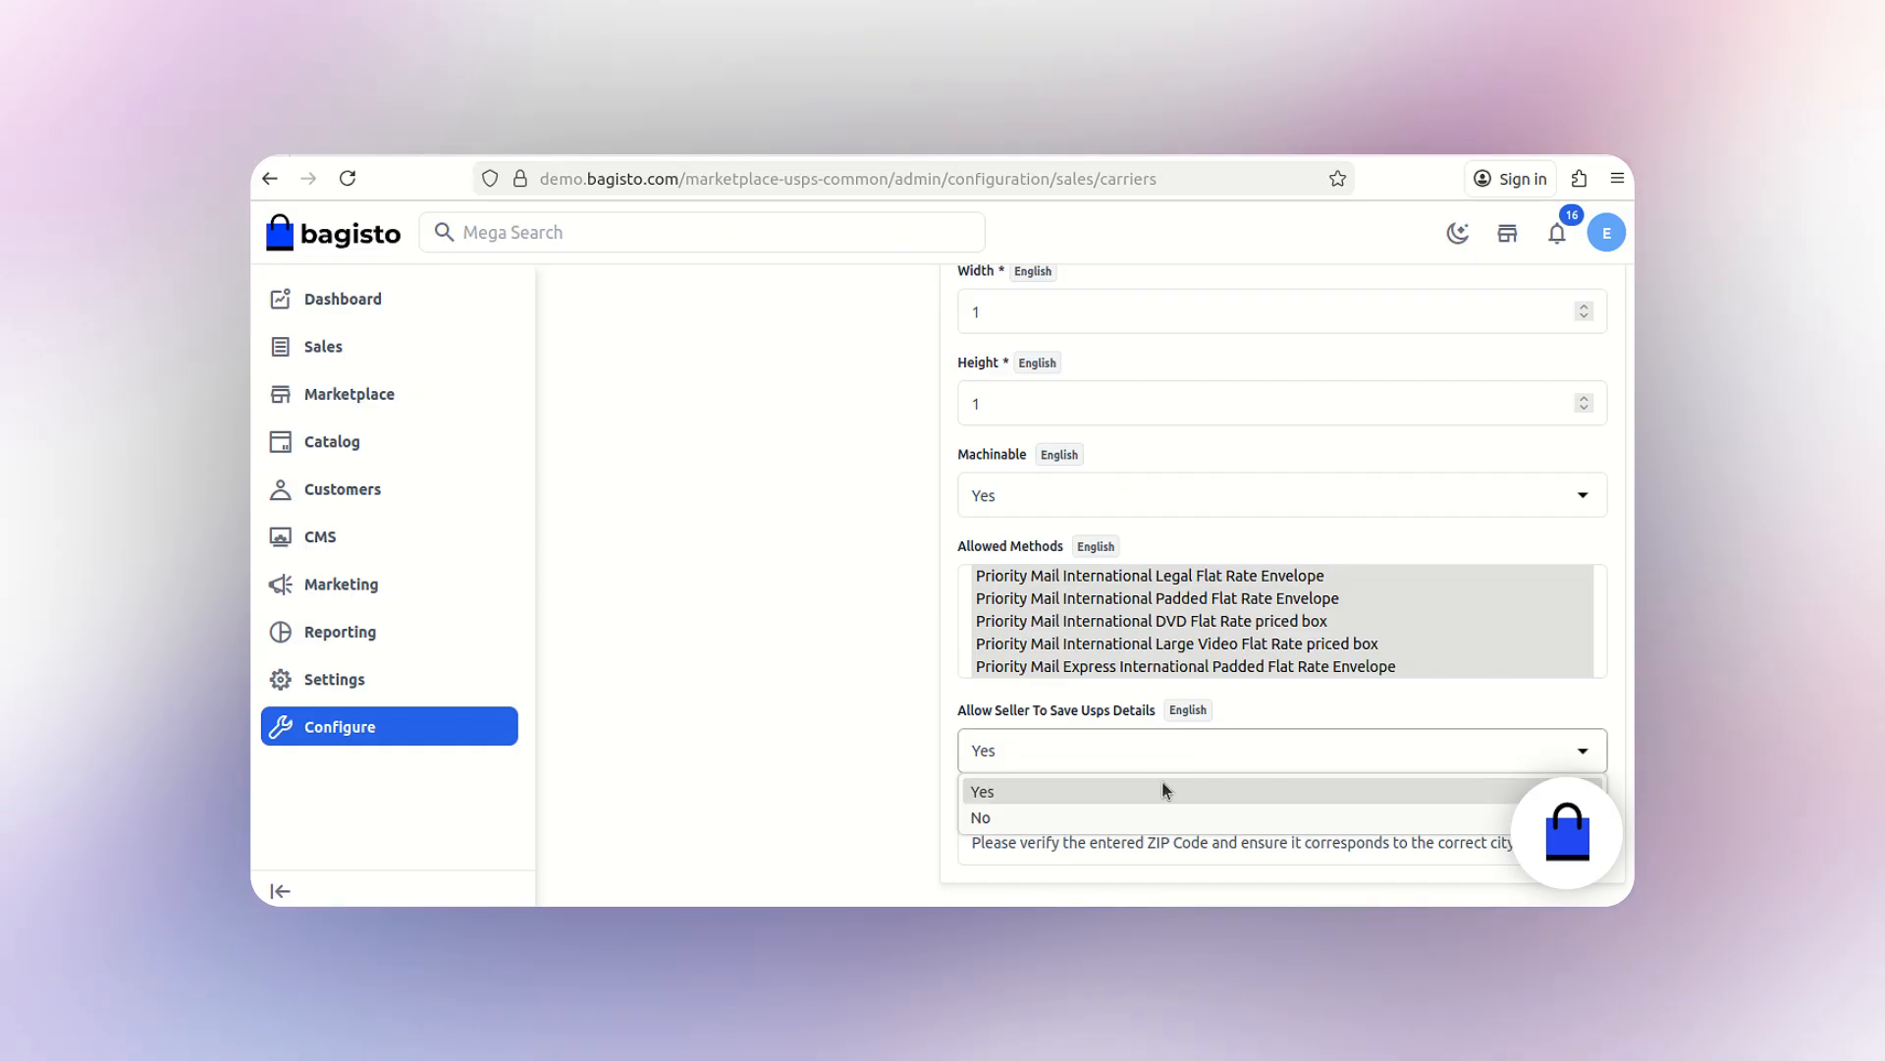
click(1162, 791)
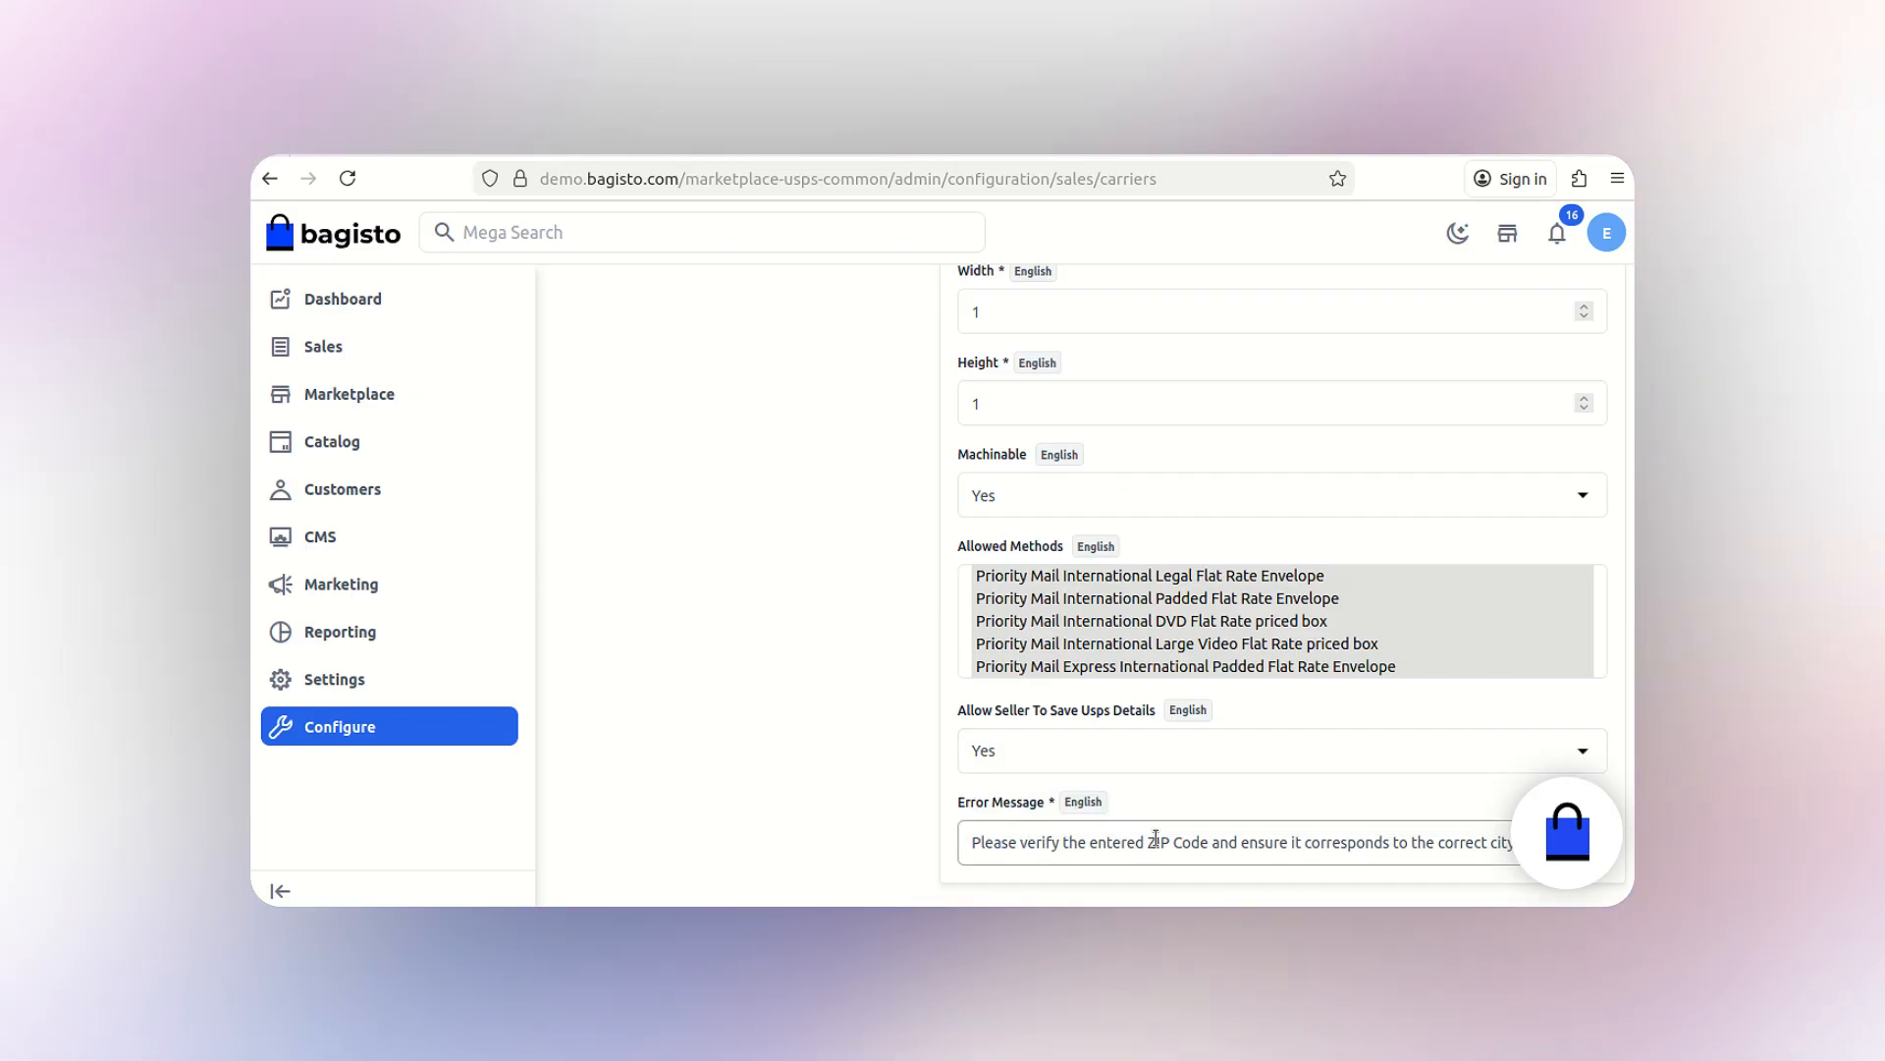
scroll(1156, 837, up, 15)
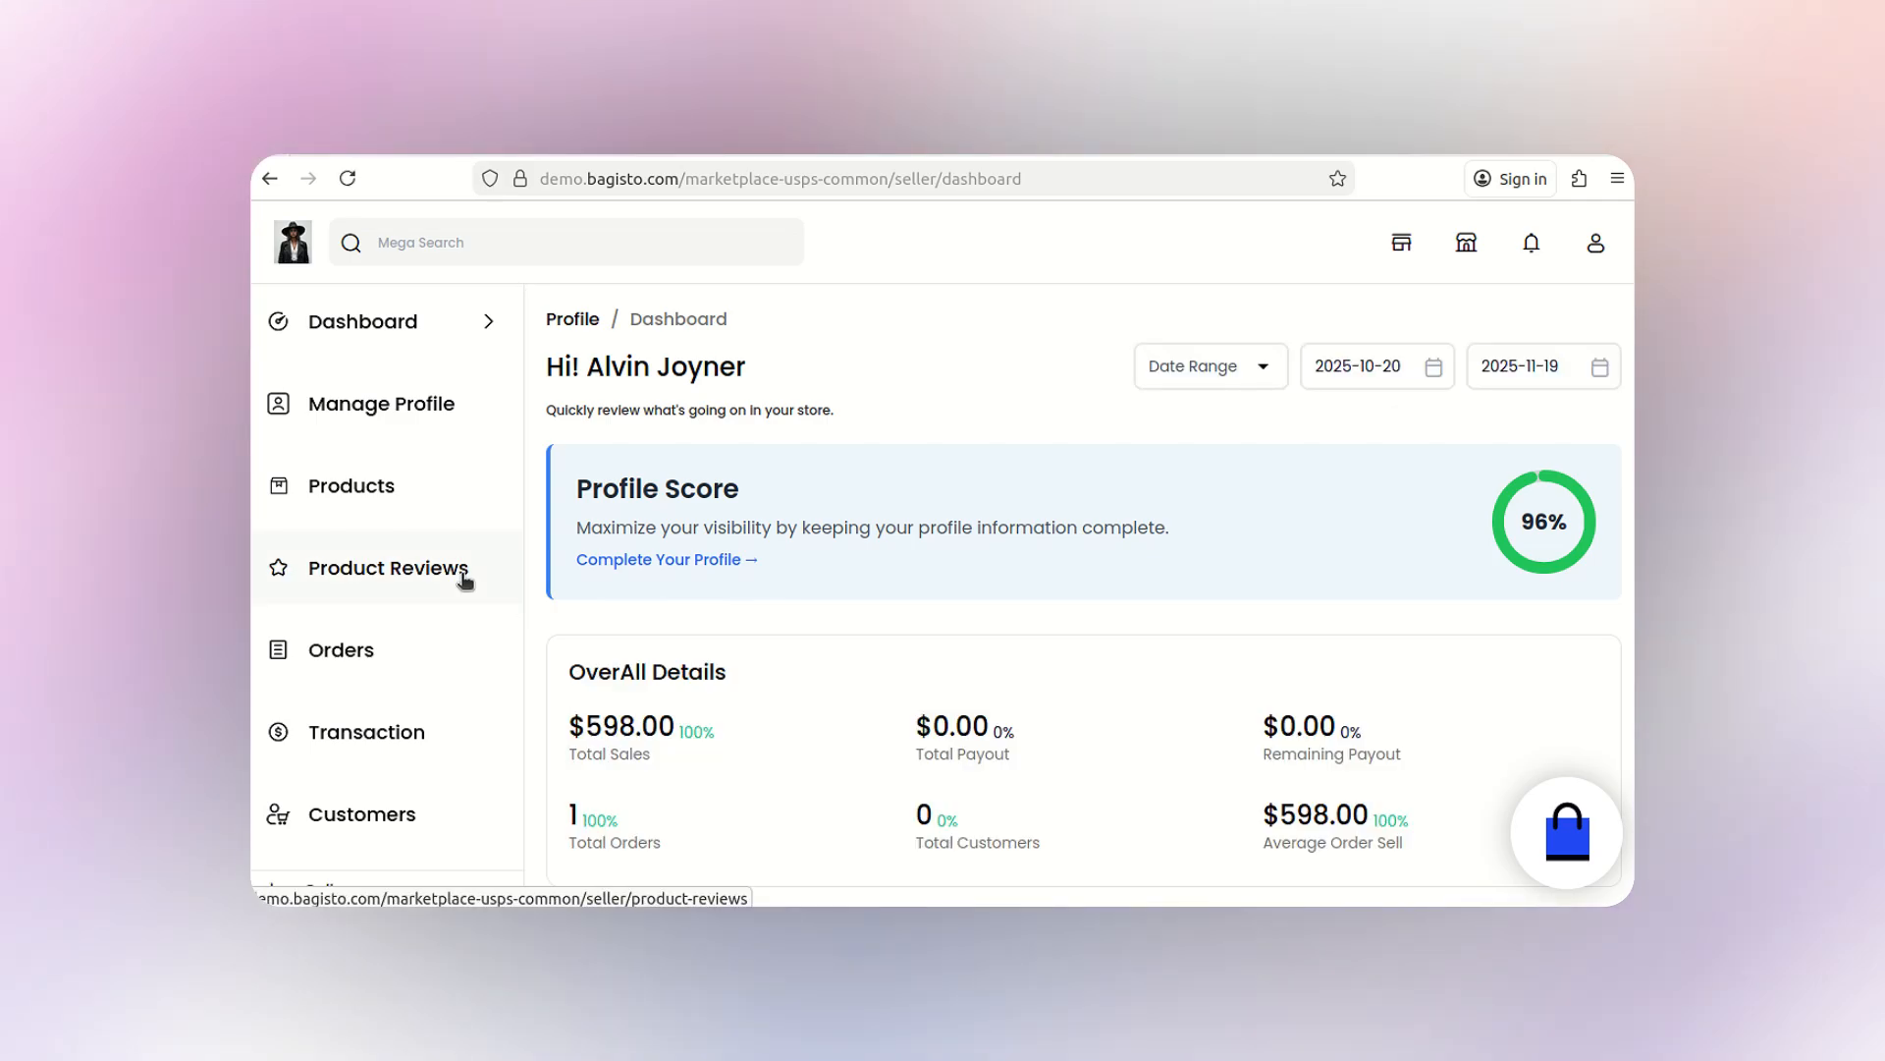
- In the seller's Usps Shipping page, autofill the saved USPS account ID and password
scroll(465, 580, down, 4)
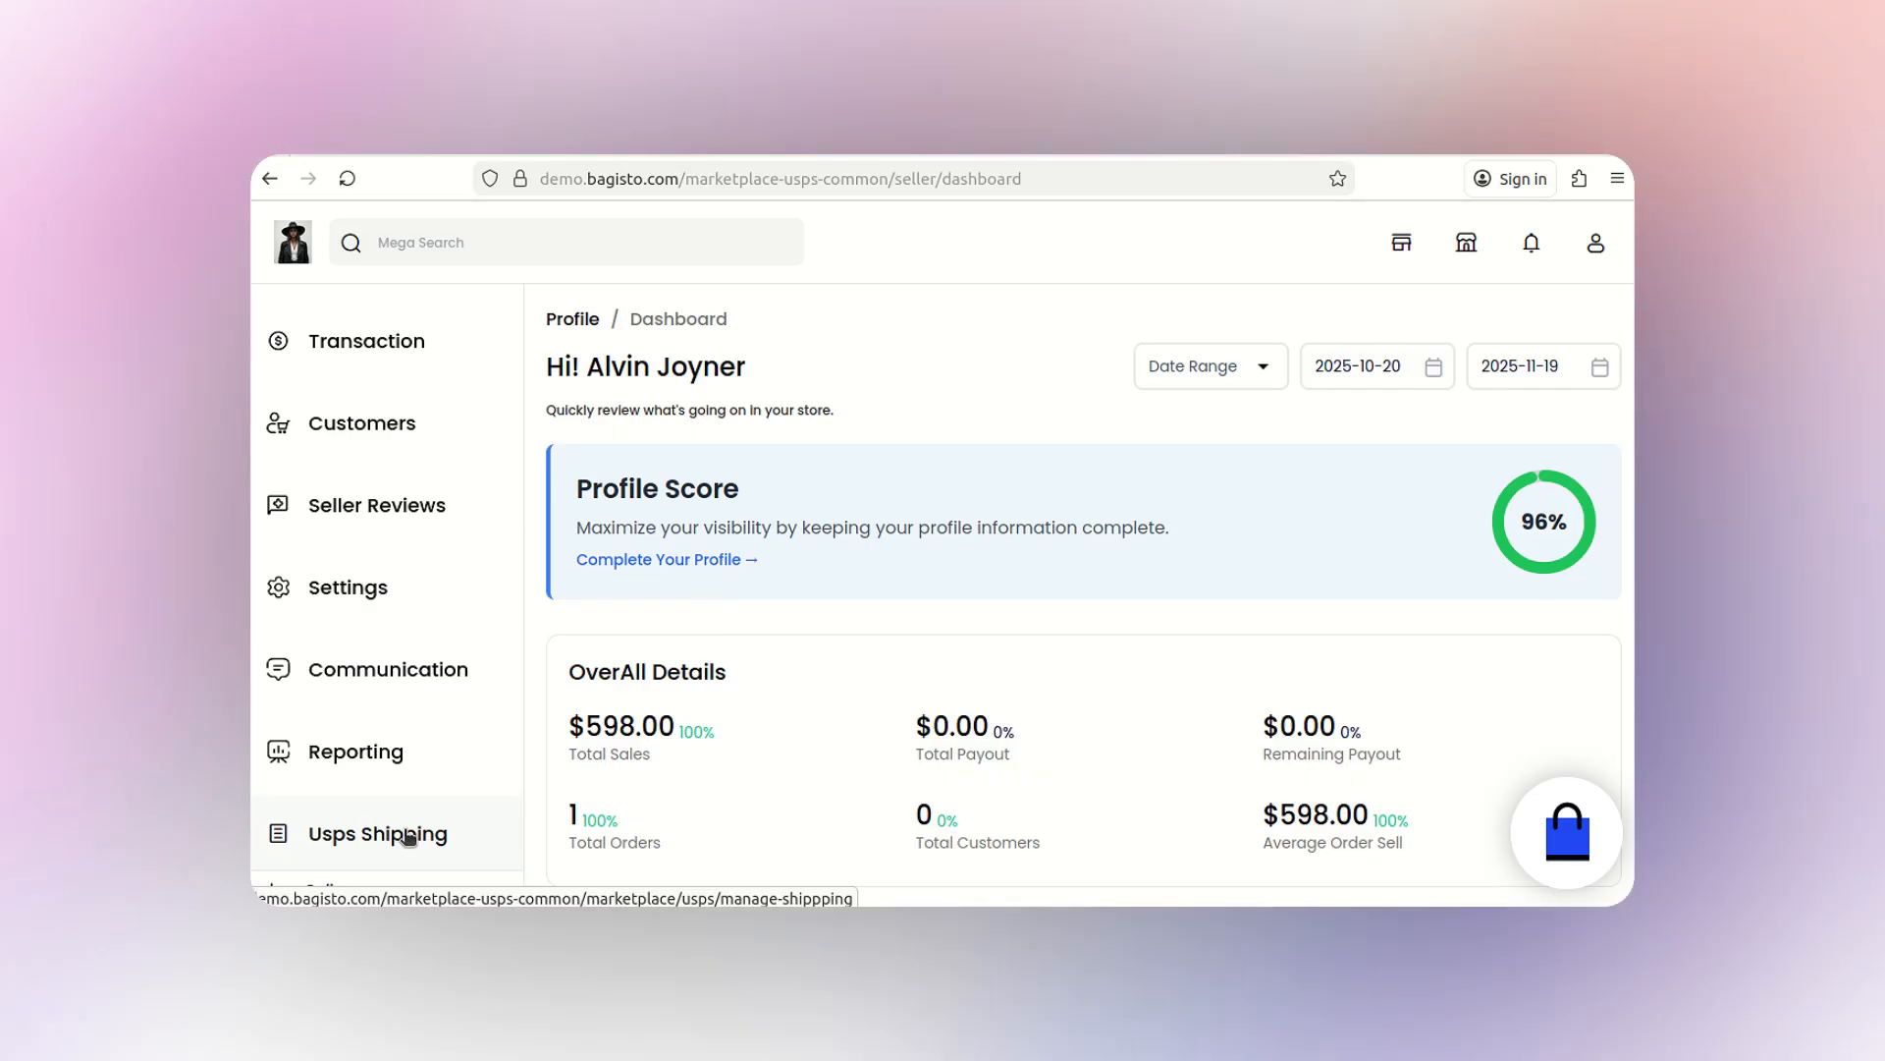
click(409, 836)
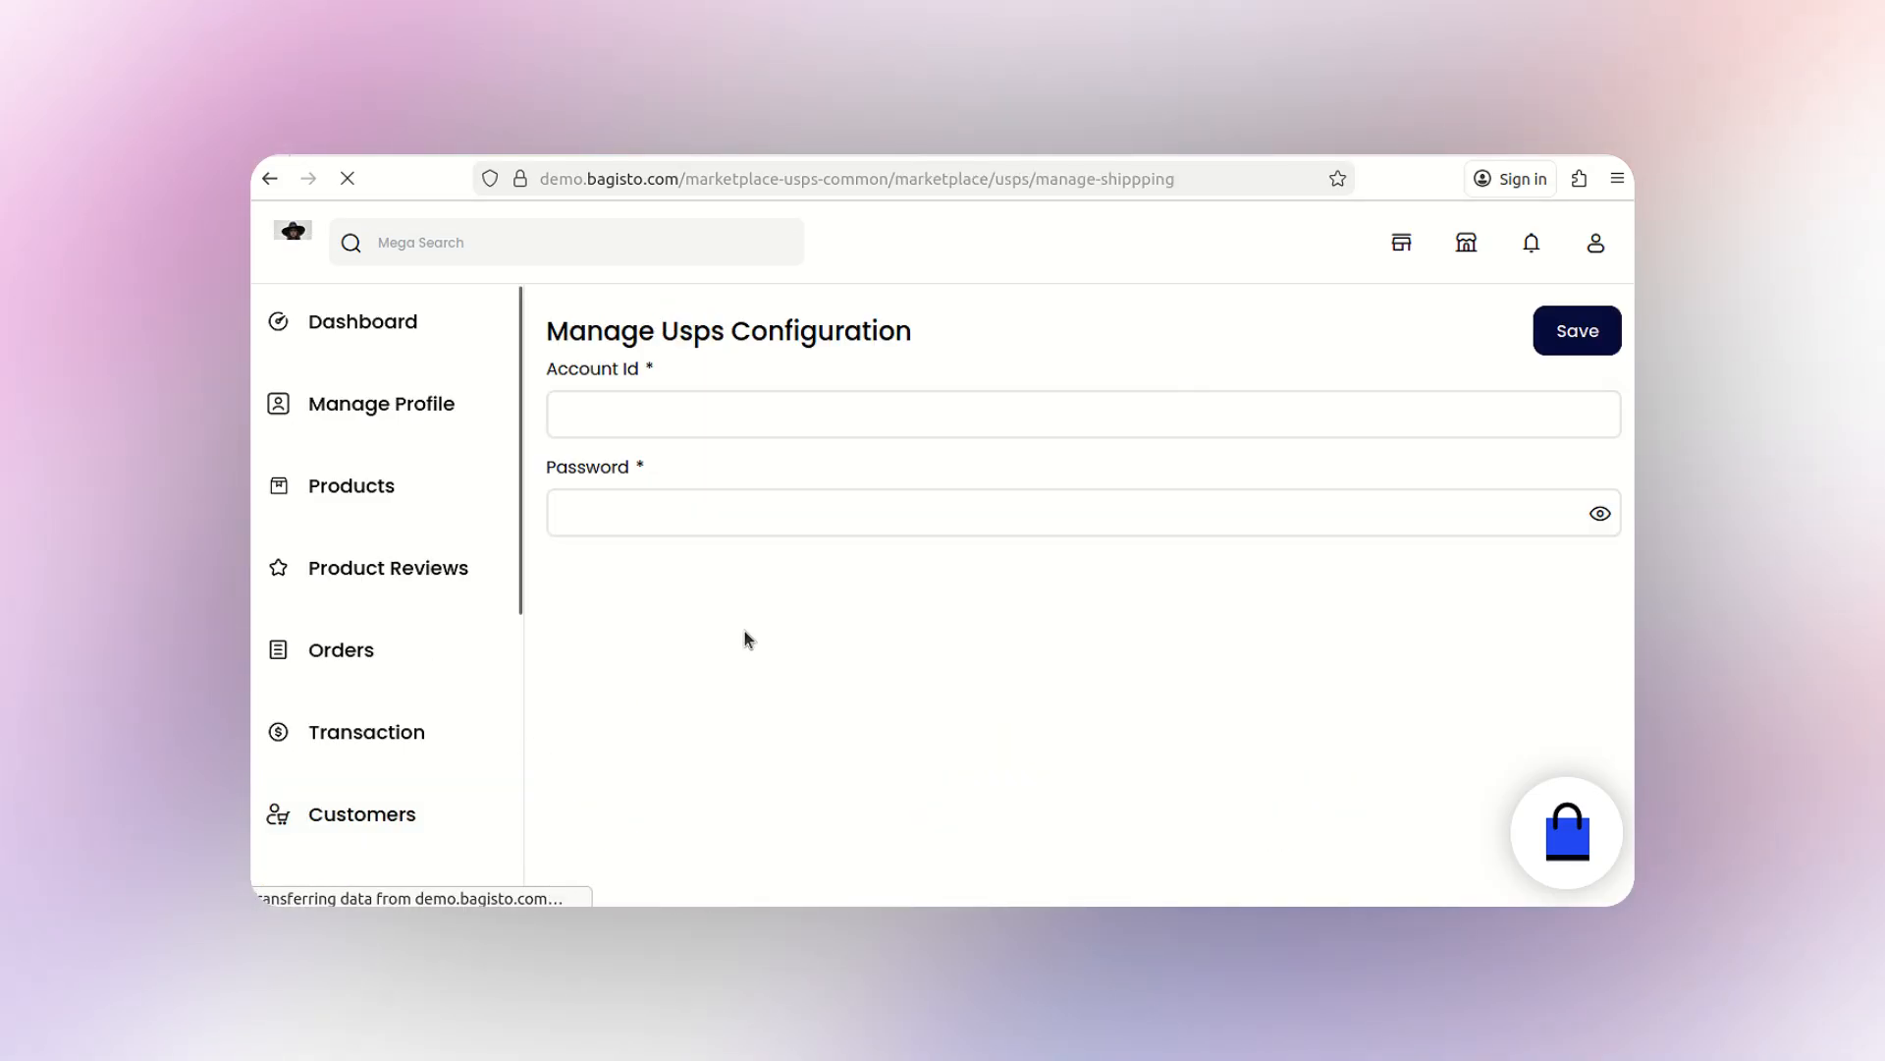
click(766, 418)
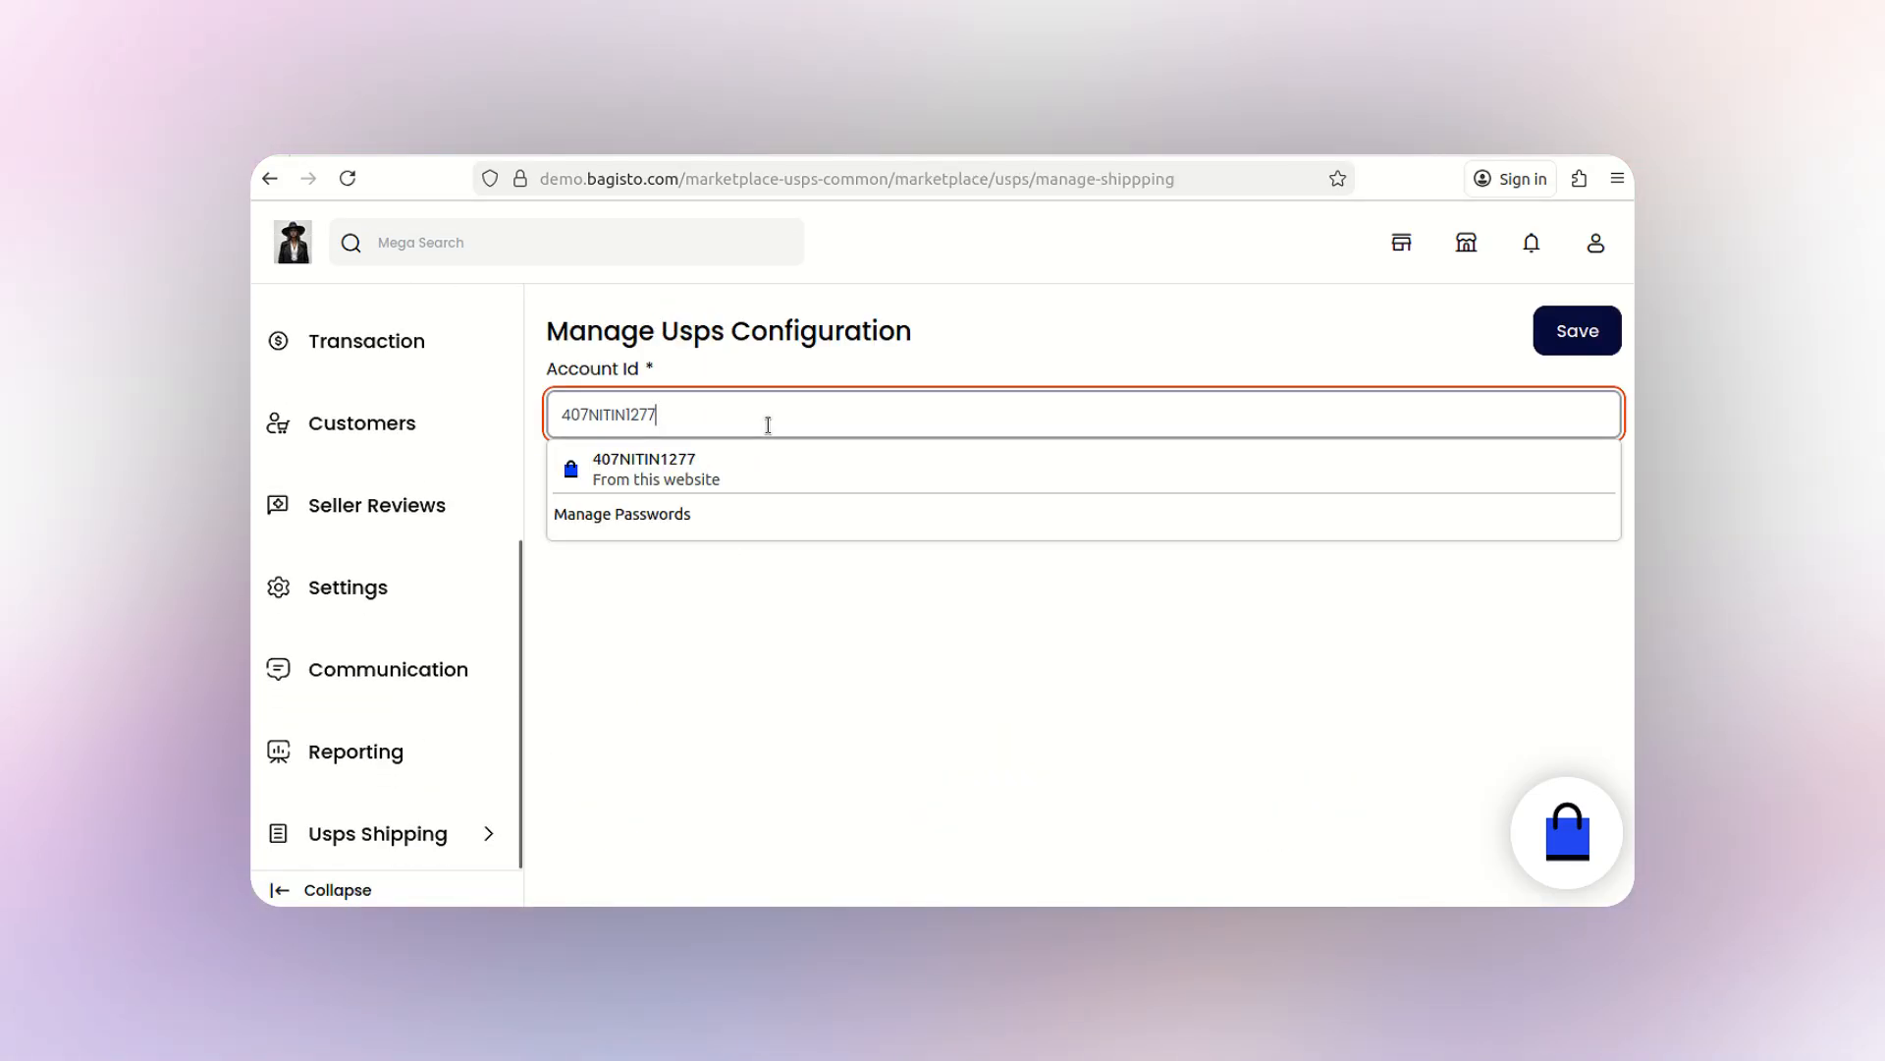
click(794, 476)
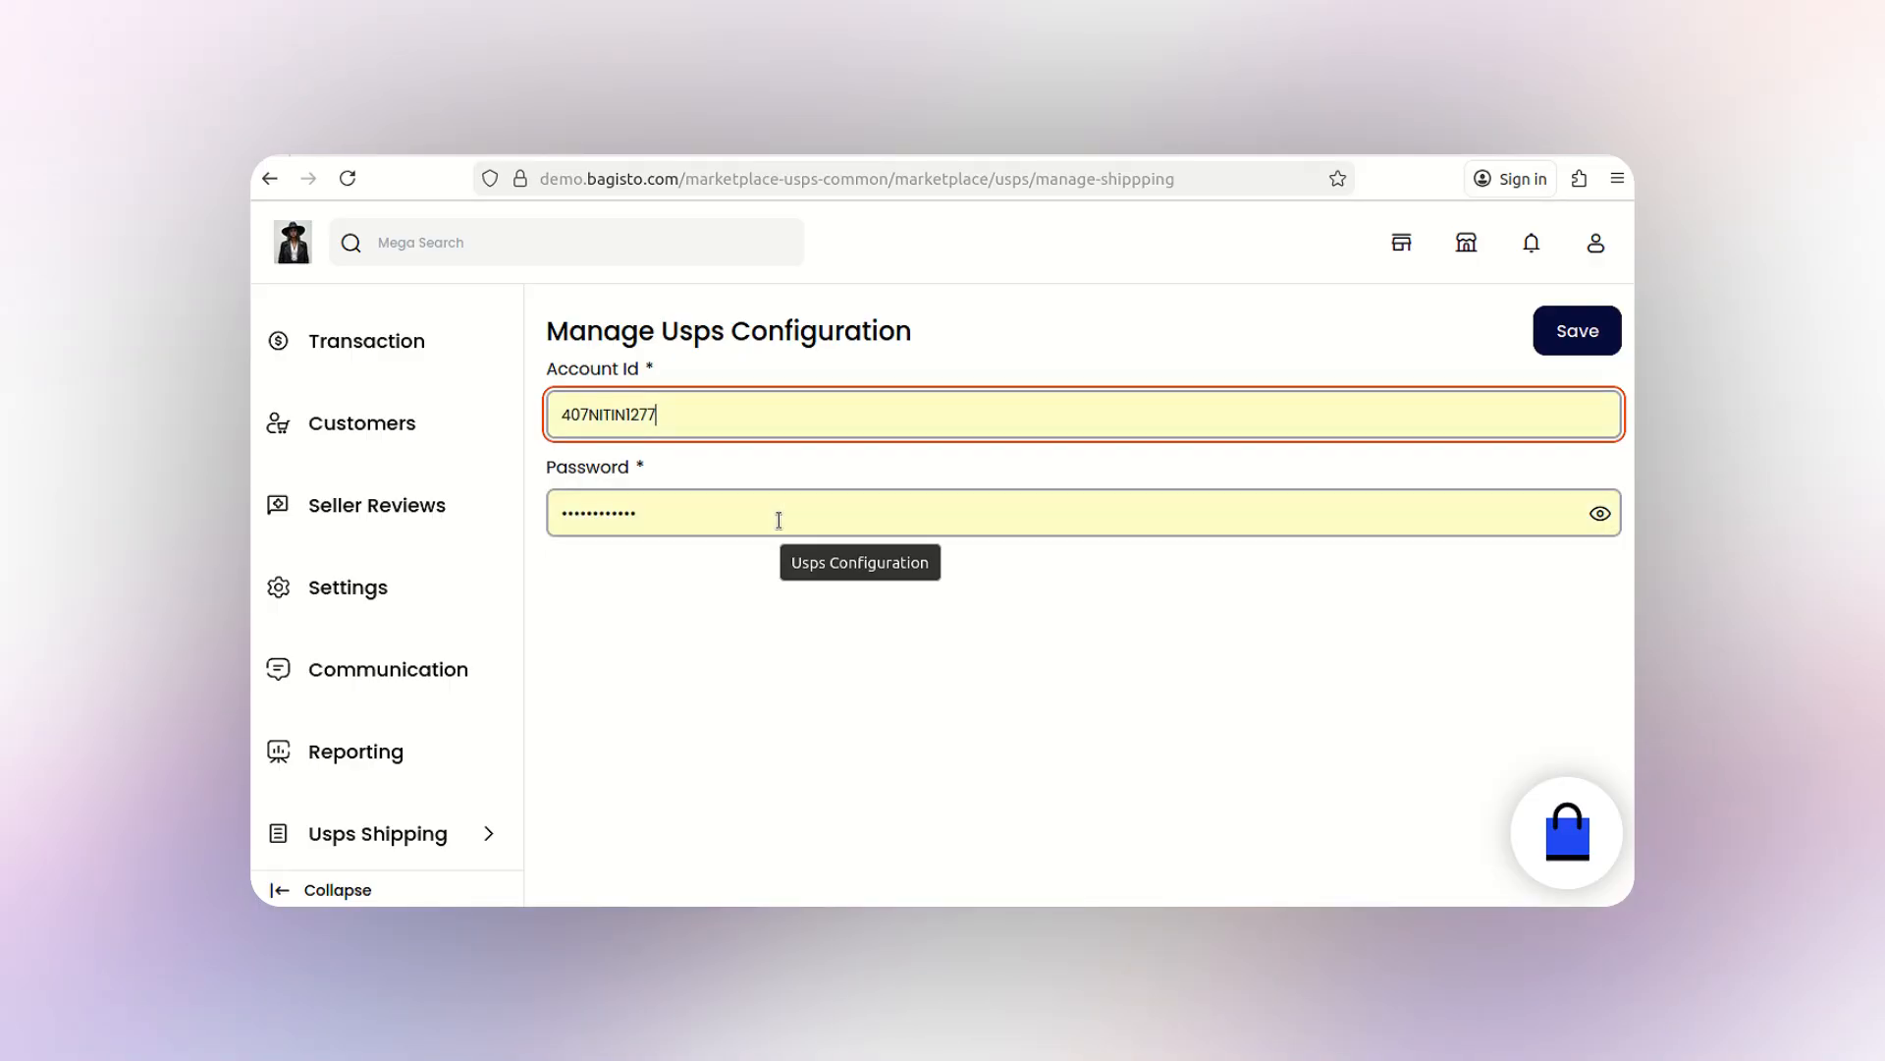
- Save the seller's USPS account credentials and return to the storefront
click(1570, 352)
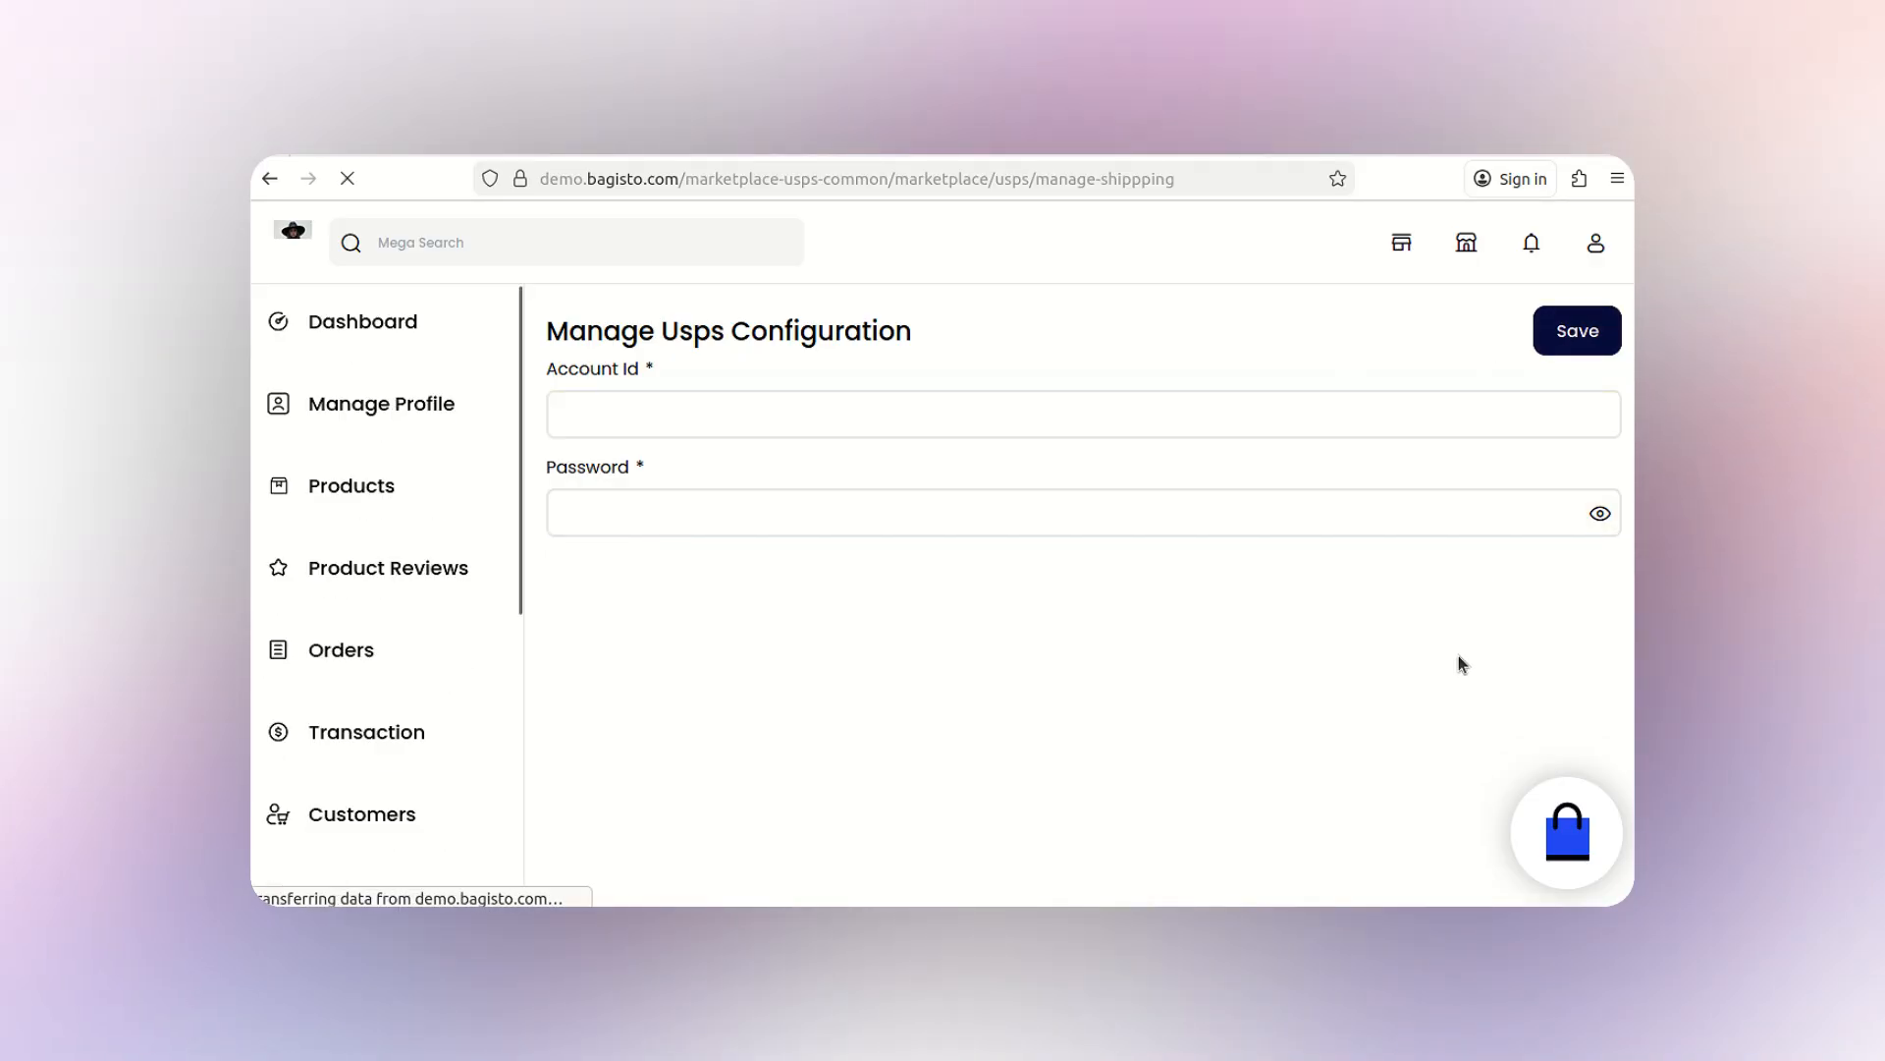
click(1404, 254)
scroll(842, 601, down, 5)
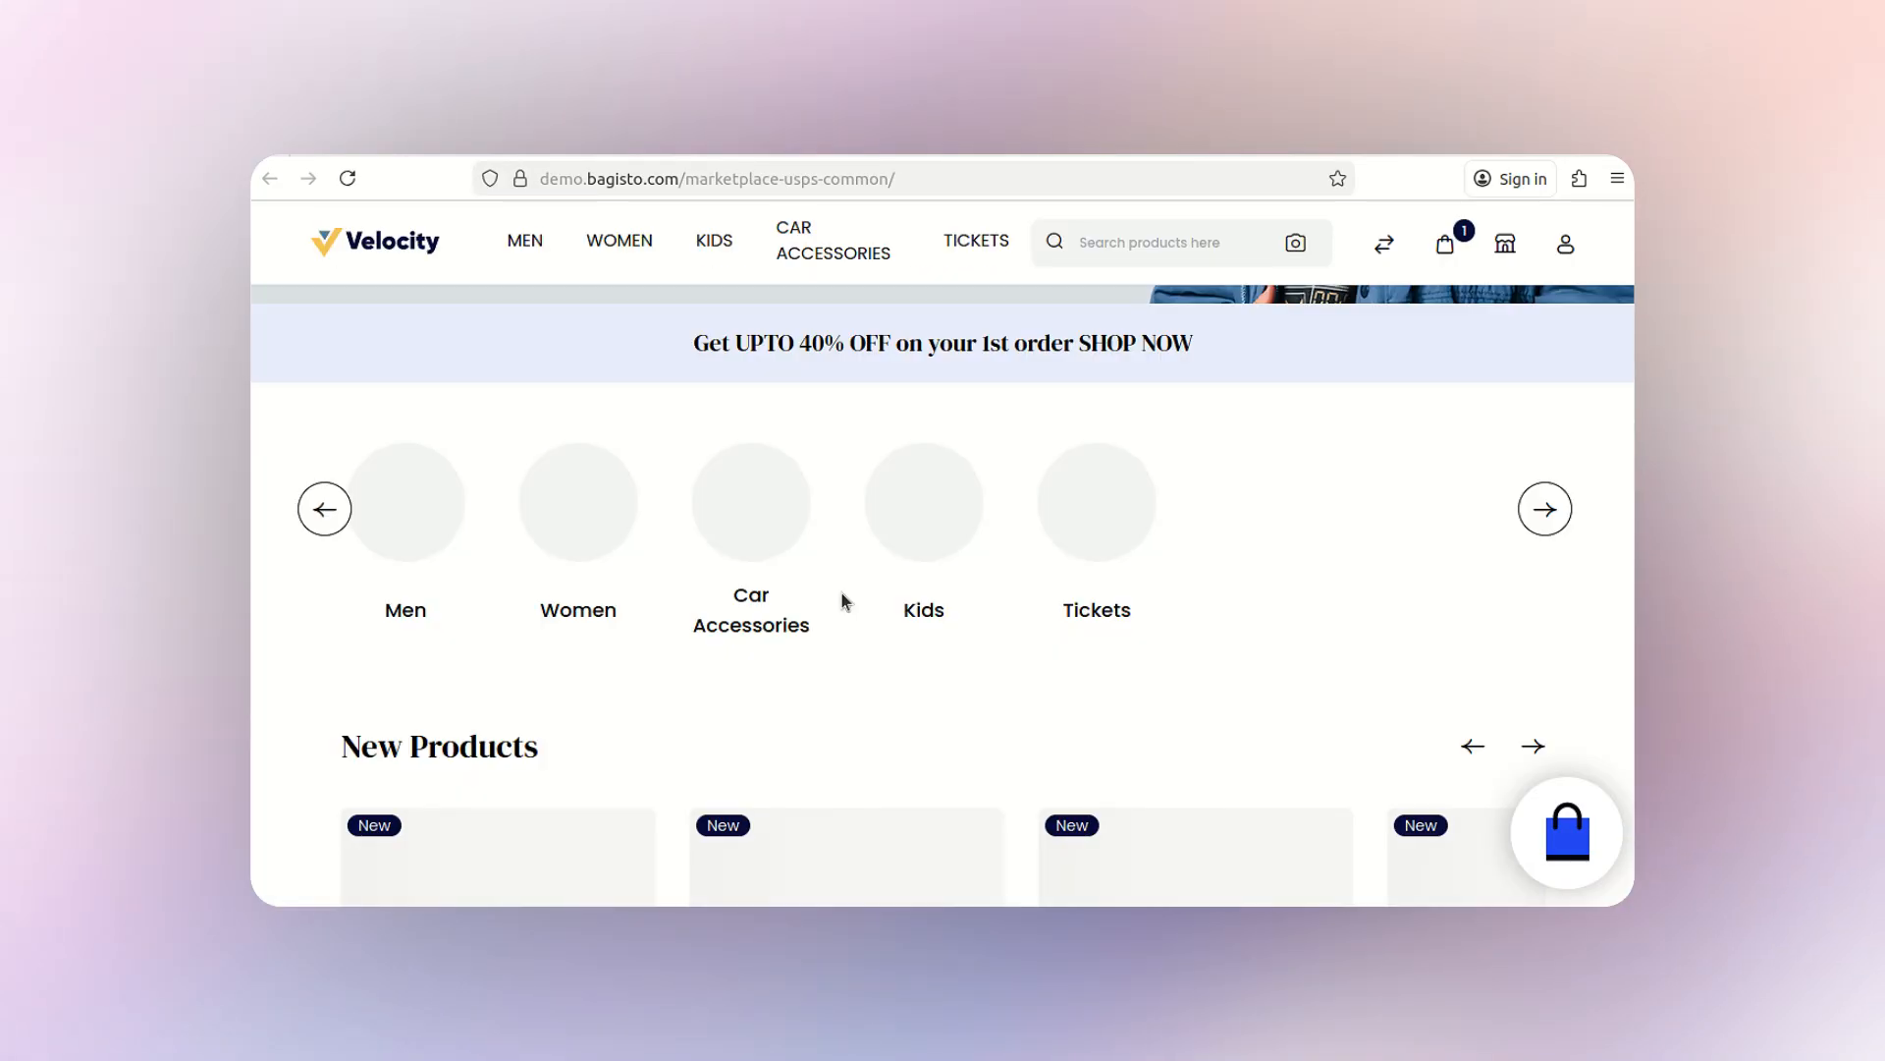
scroll(842, 601, down, 3)
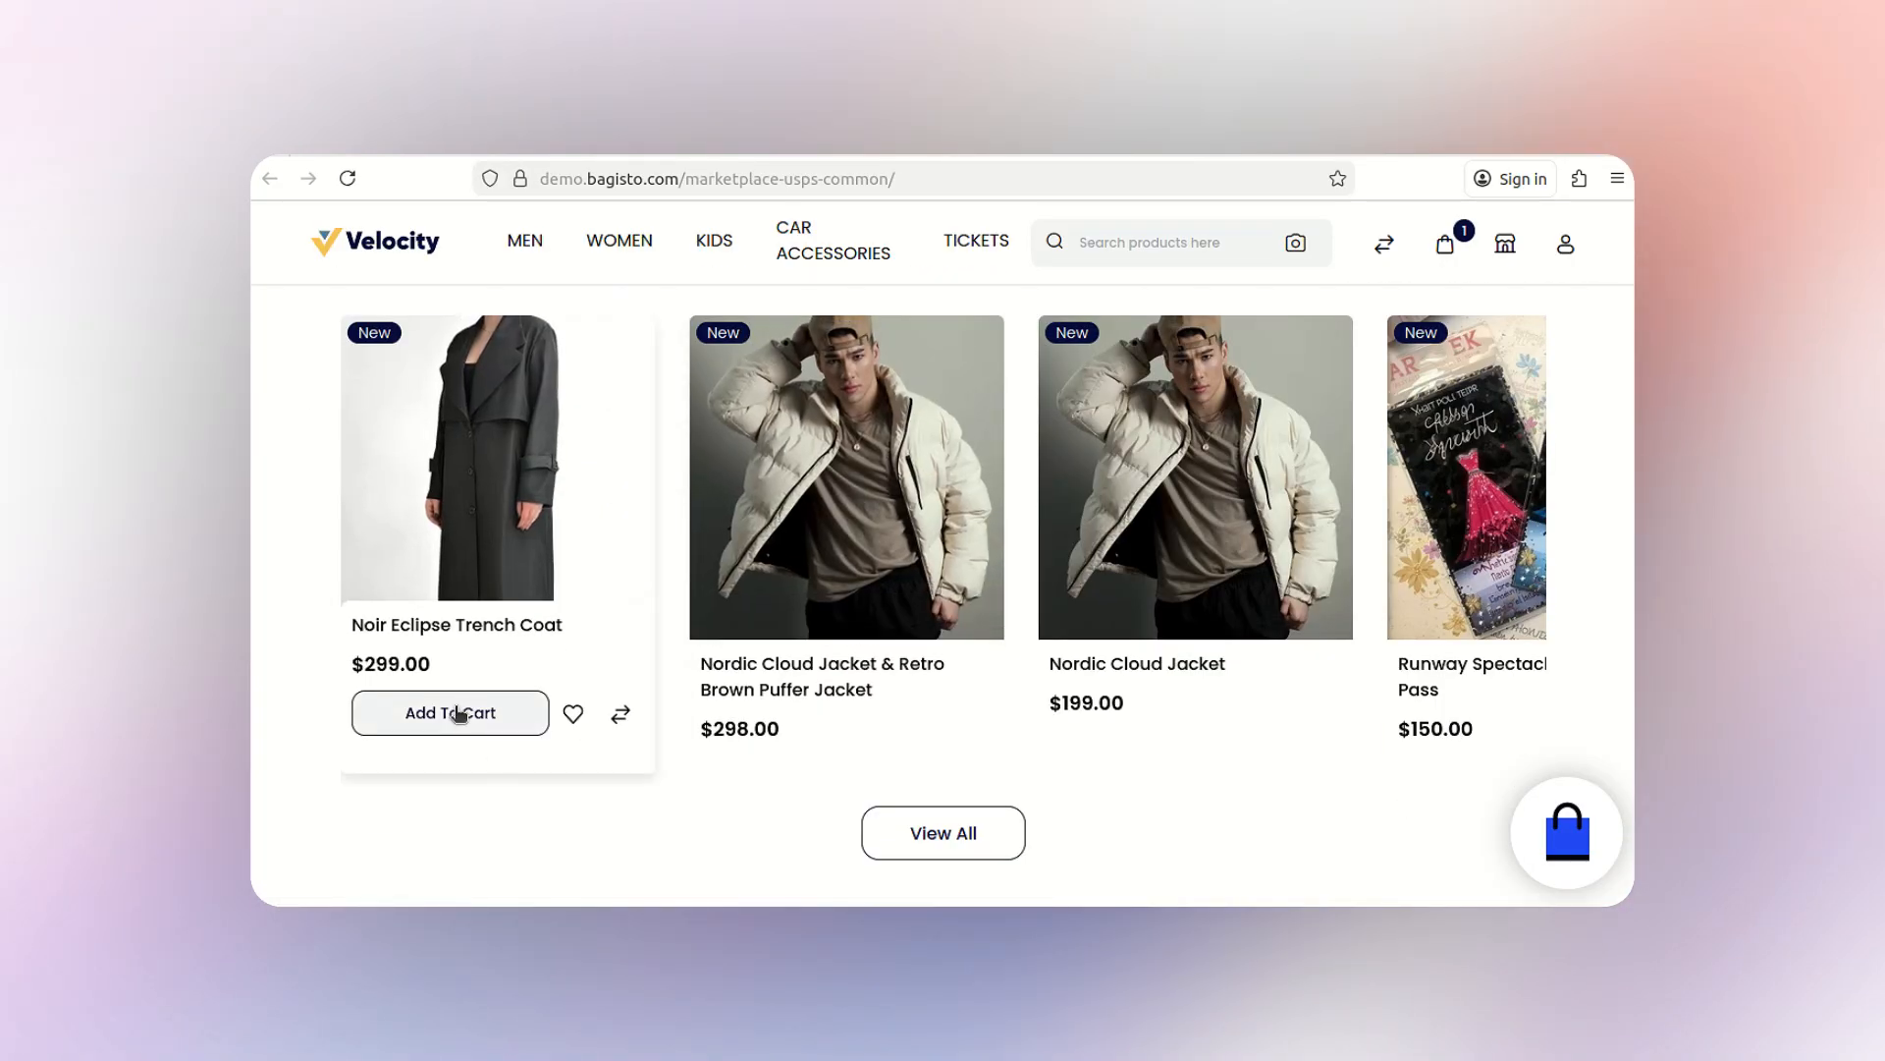
- Add another Noir Eclipse Trench Coat to the cart and open the cart
click(1148, 730)
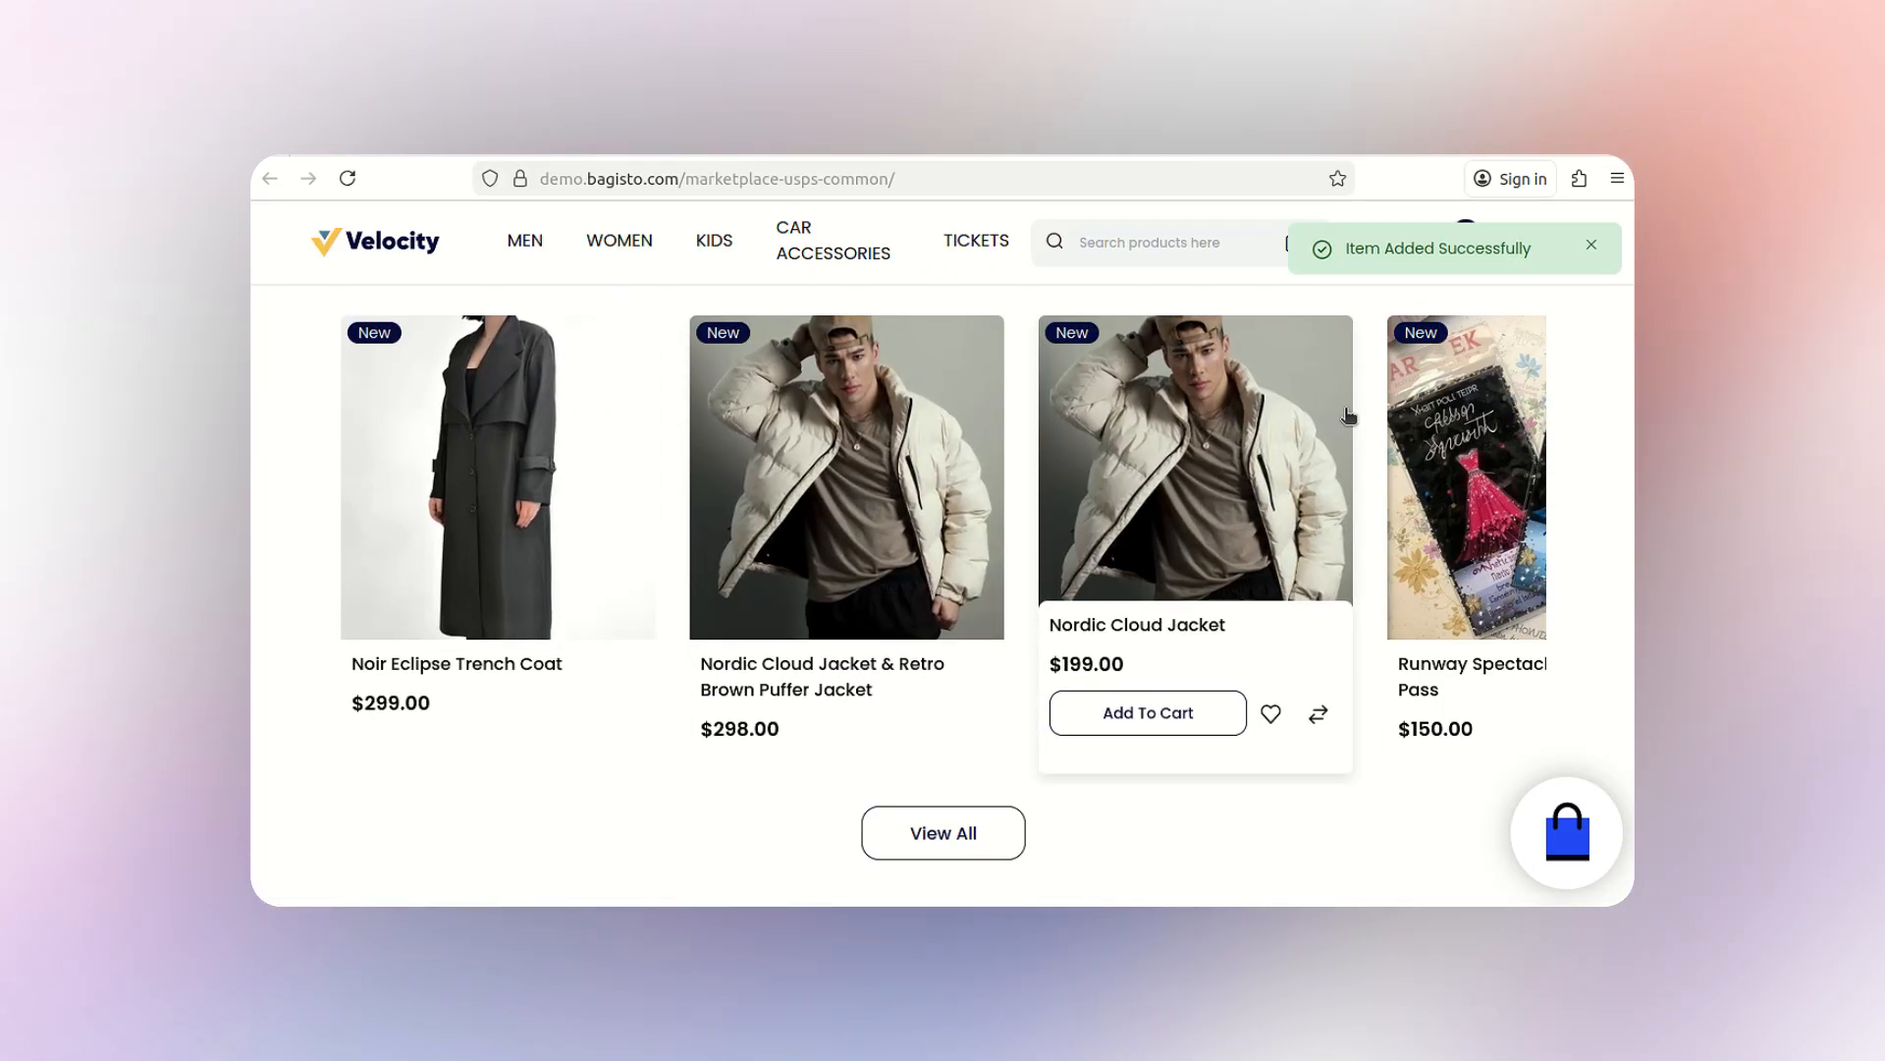
click(1585, 249)
click(1443, 250)
- Proceed to checkout and enter the billing company, first and last name, and email
click(1348, 808)
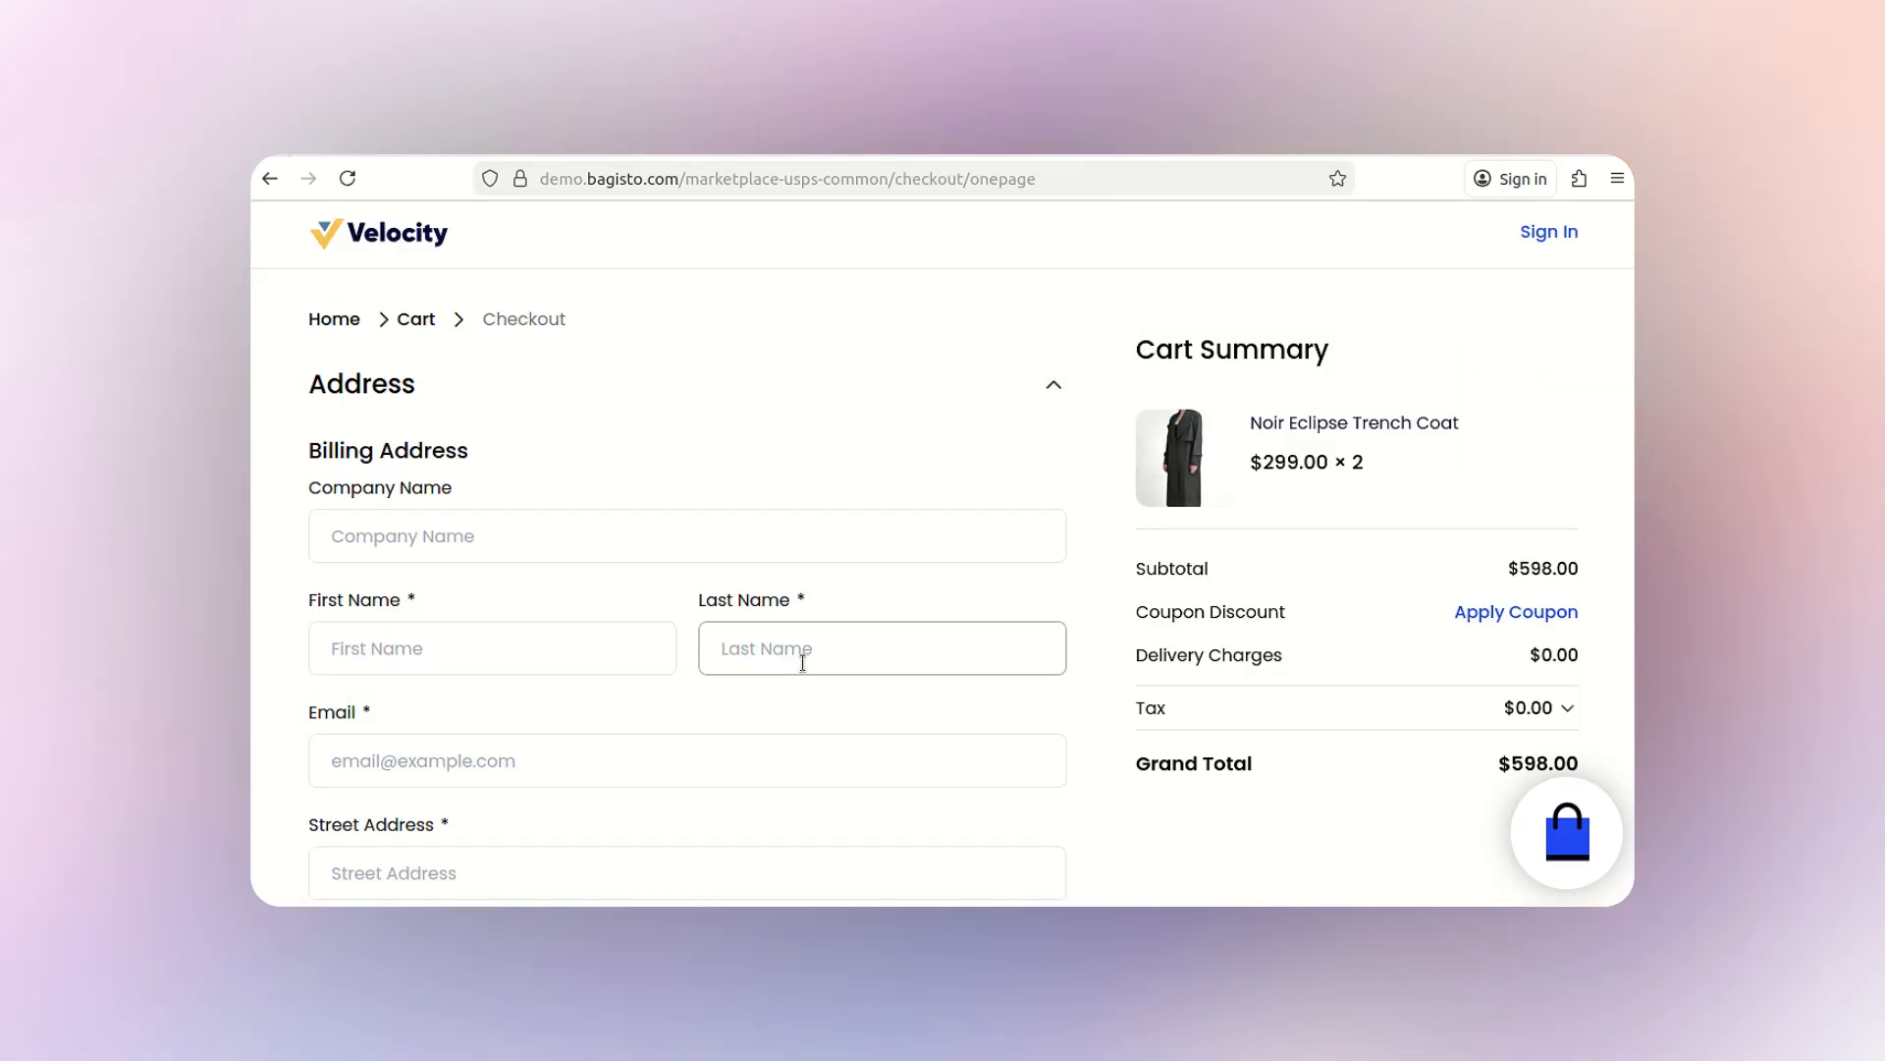
scroll(516, 423, down, 1)
click(516, 424)
click(505, 527)
text(ab)
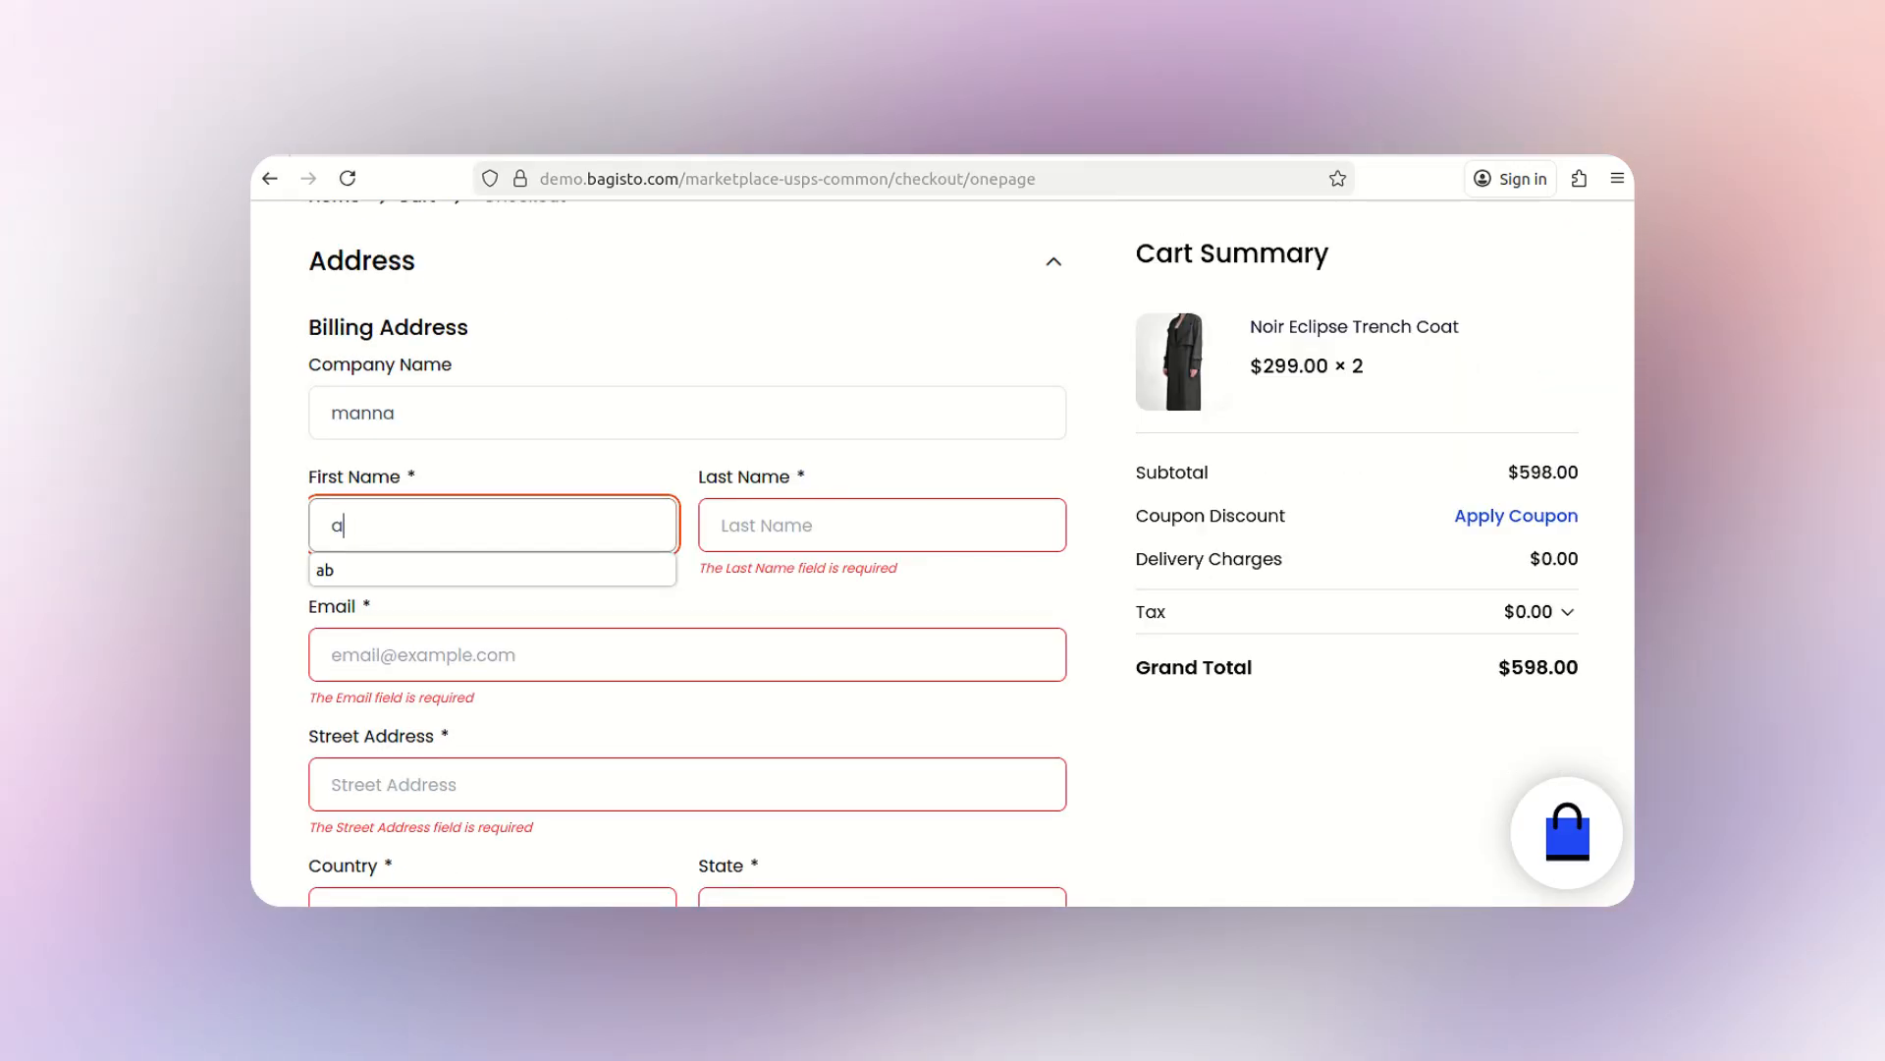
key(Tab)
text(cd)
key(Tab)
text(email@exaple.com)
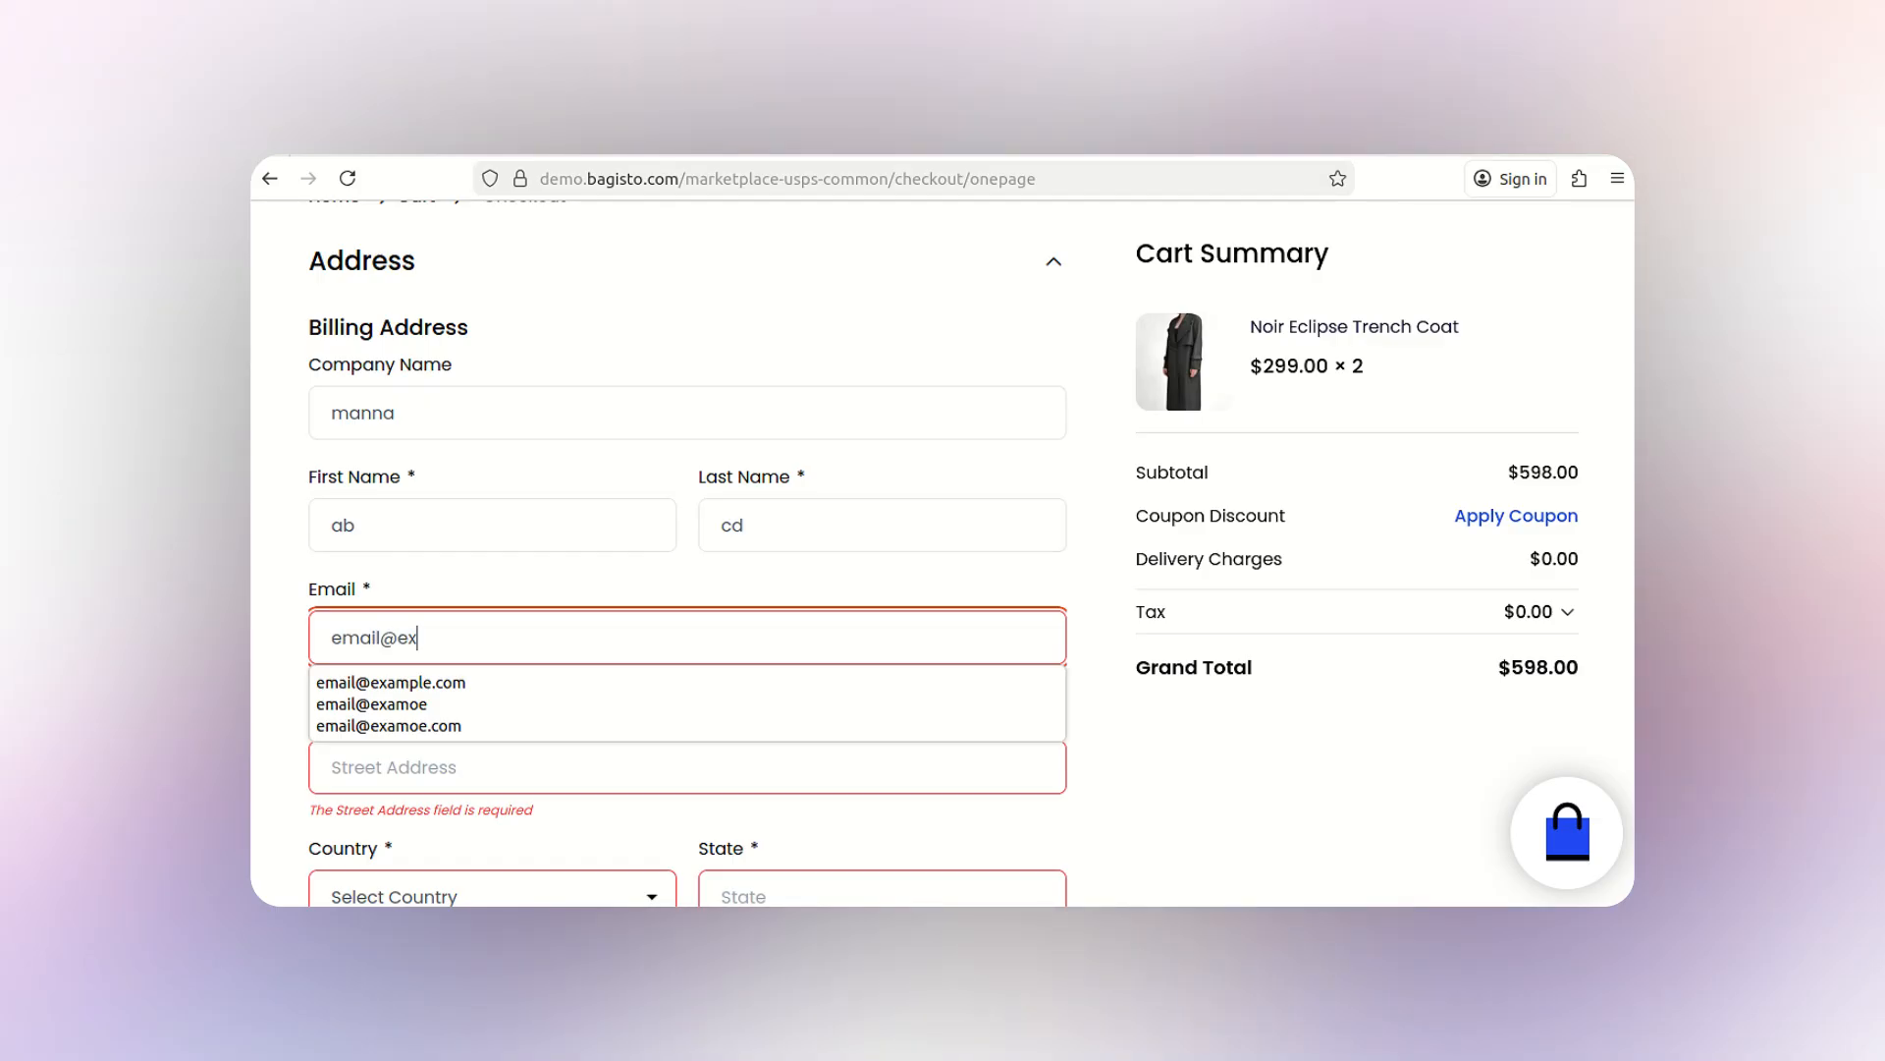
- Enter the street address and choose Finland with state Etelä-Karjala
click(557, 755)
text(2)
scroll(558, 755, down, 1)
click(558, 738)
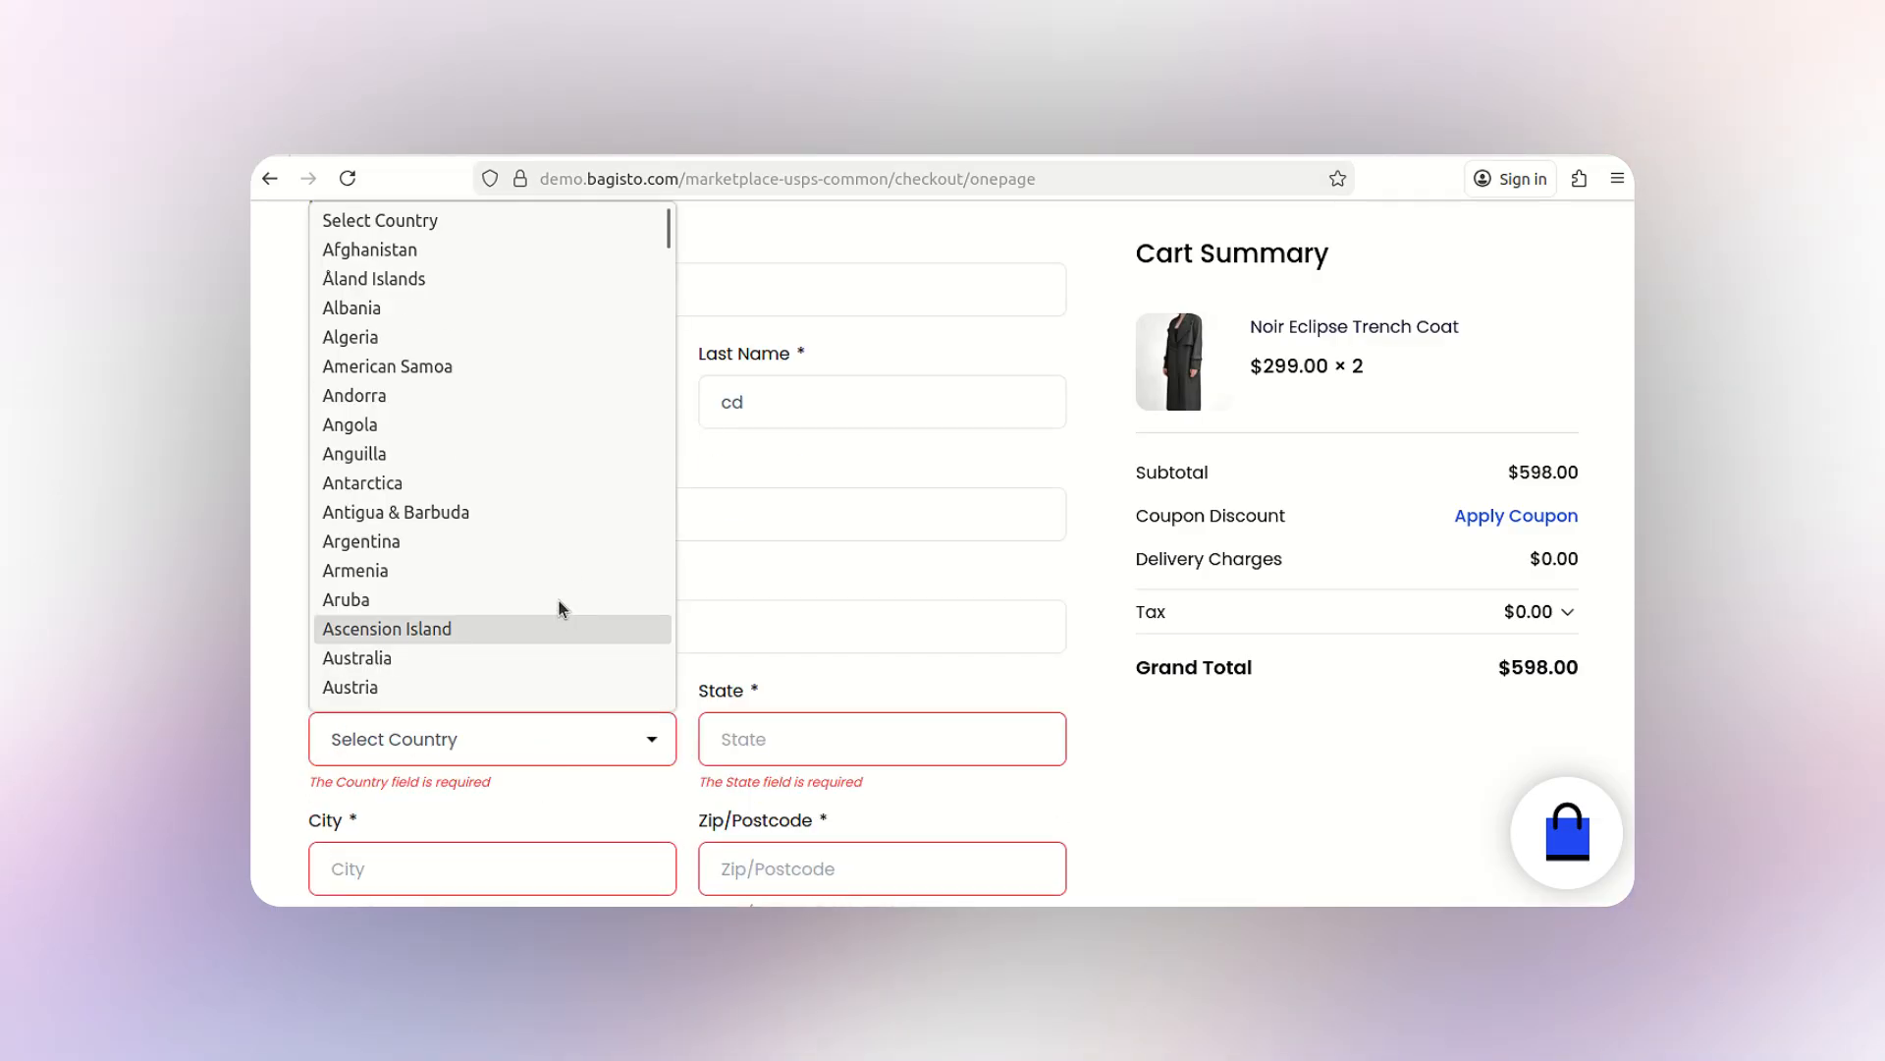
scroll(565, 589, down, 14)
click(481, 629)
click(830, 741)
click(775, 425)
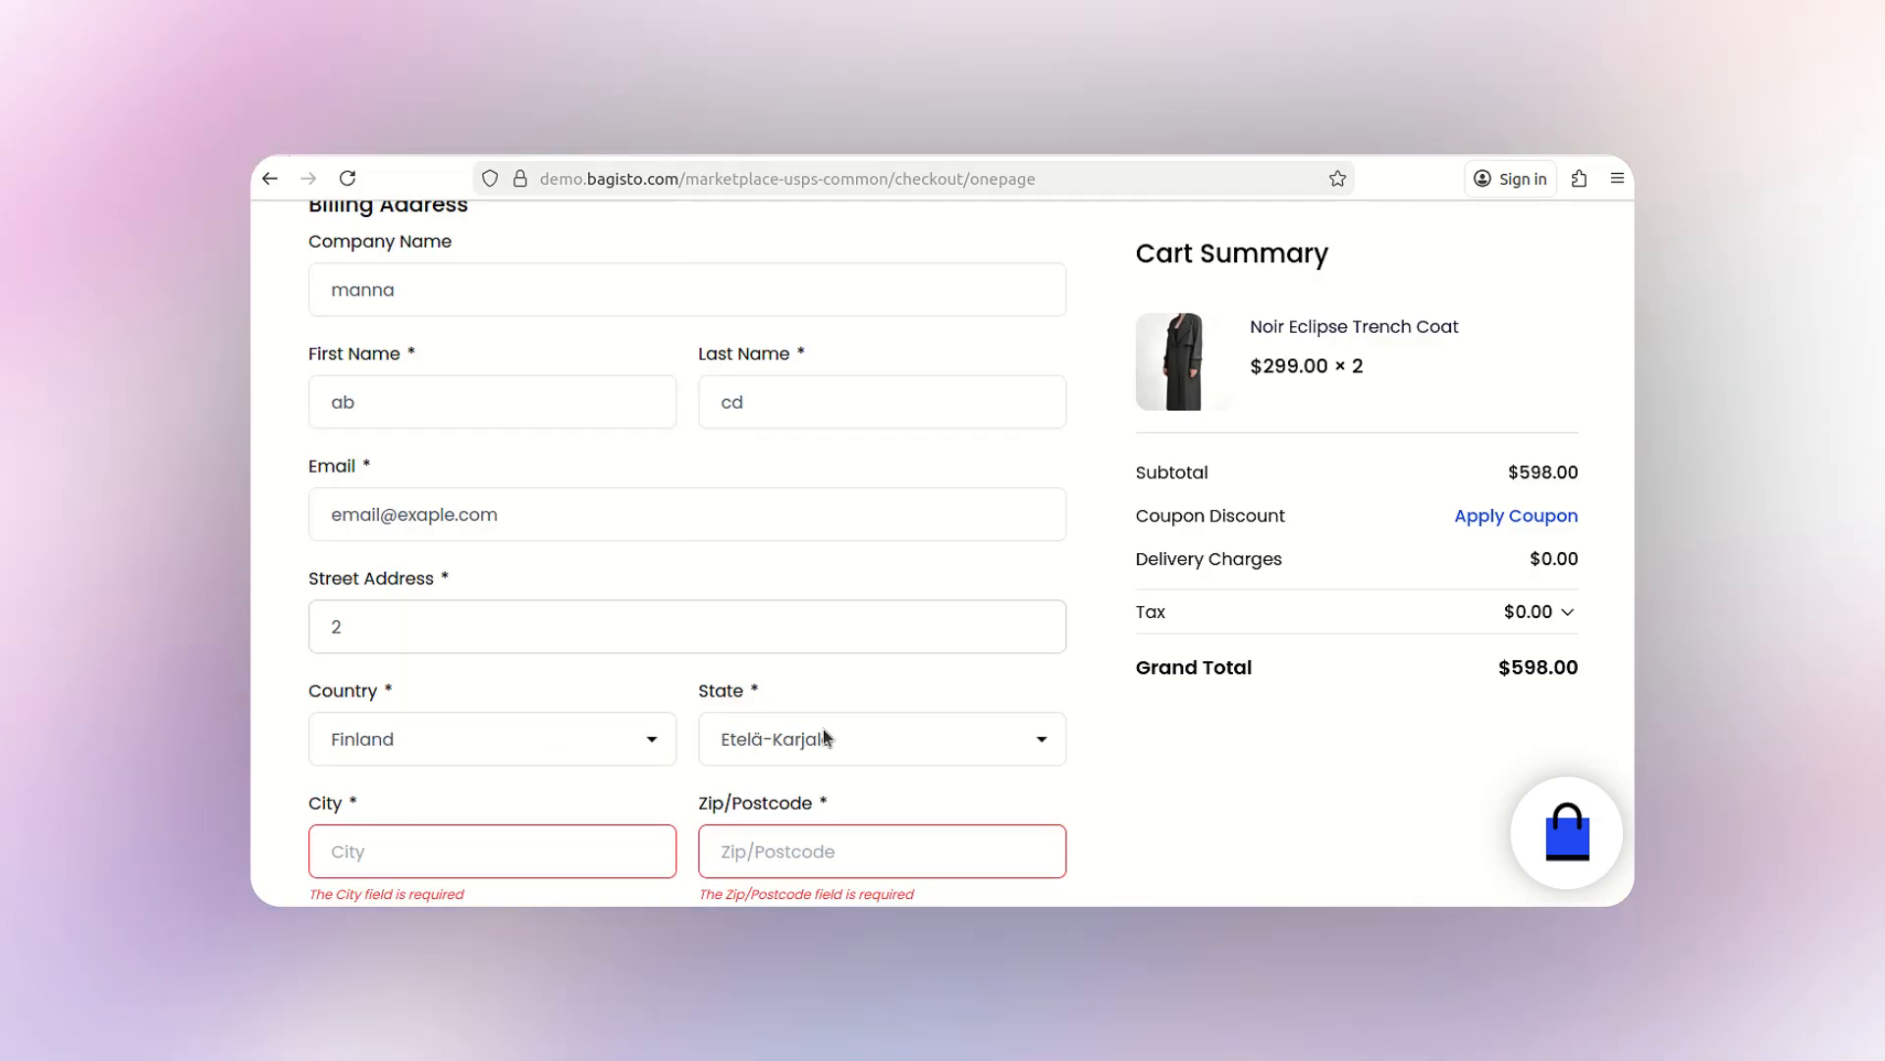
- Enter the city, zip code and telephone number, then submit the billing address
click(446, 849)
text(ad)
click(786, 851)
text(12345)
scroll(505, 793, down, 3)
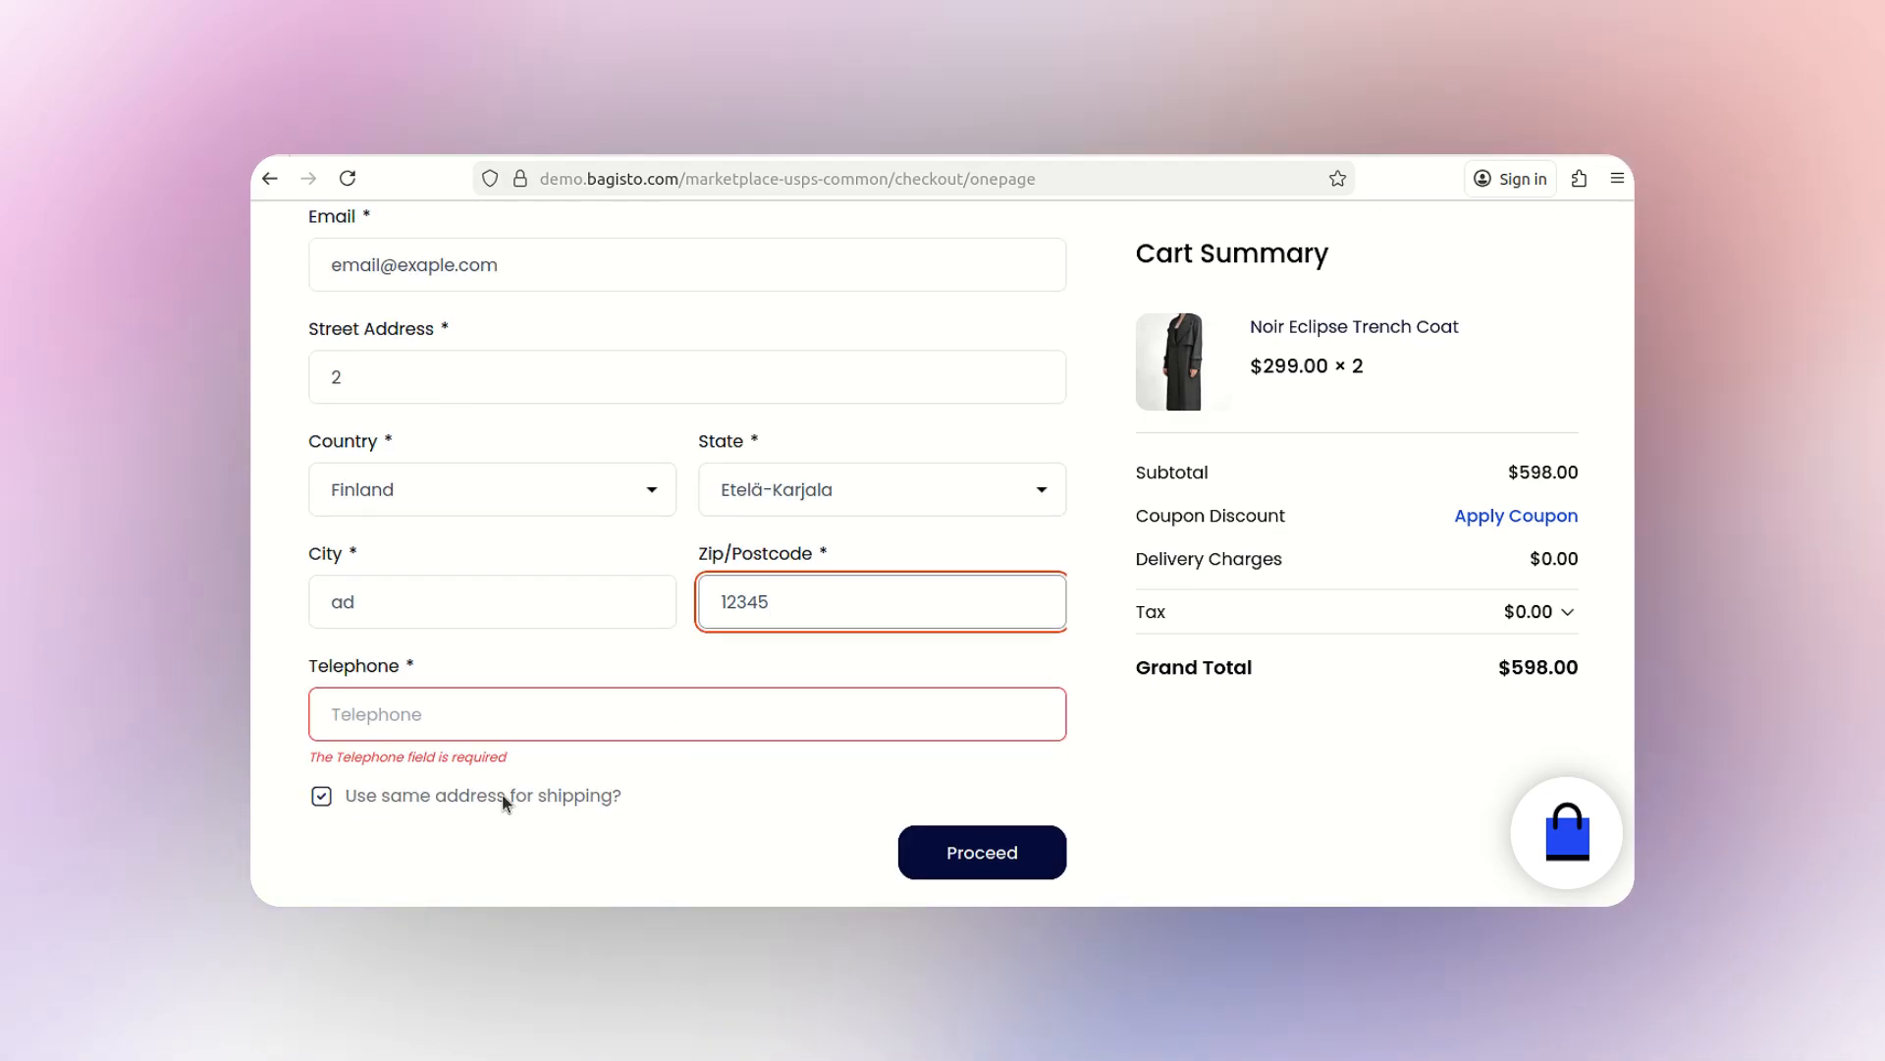
click(505, 729)
text(1234567890)
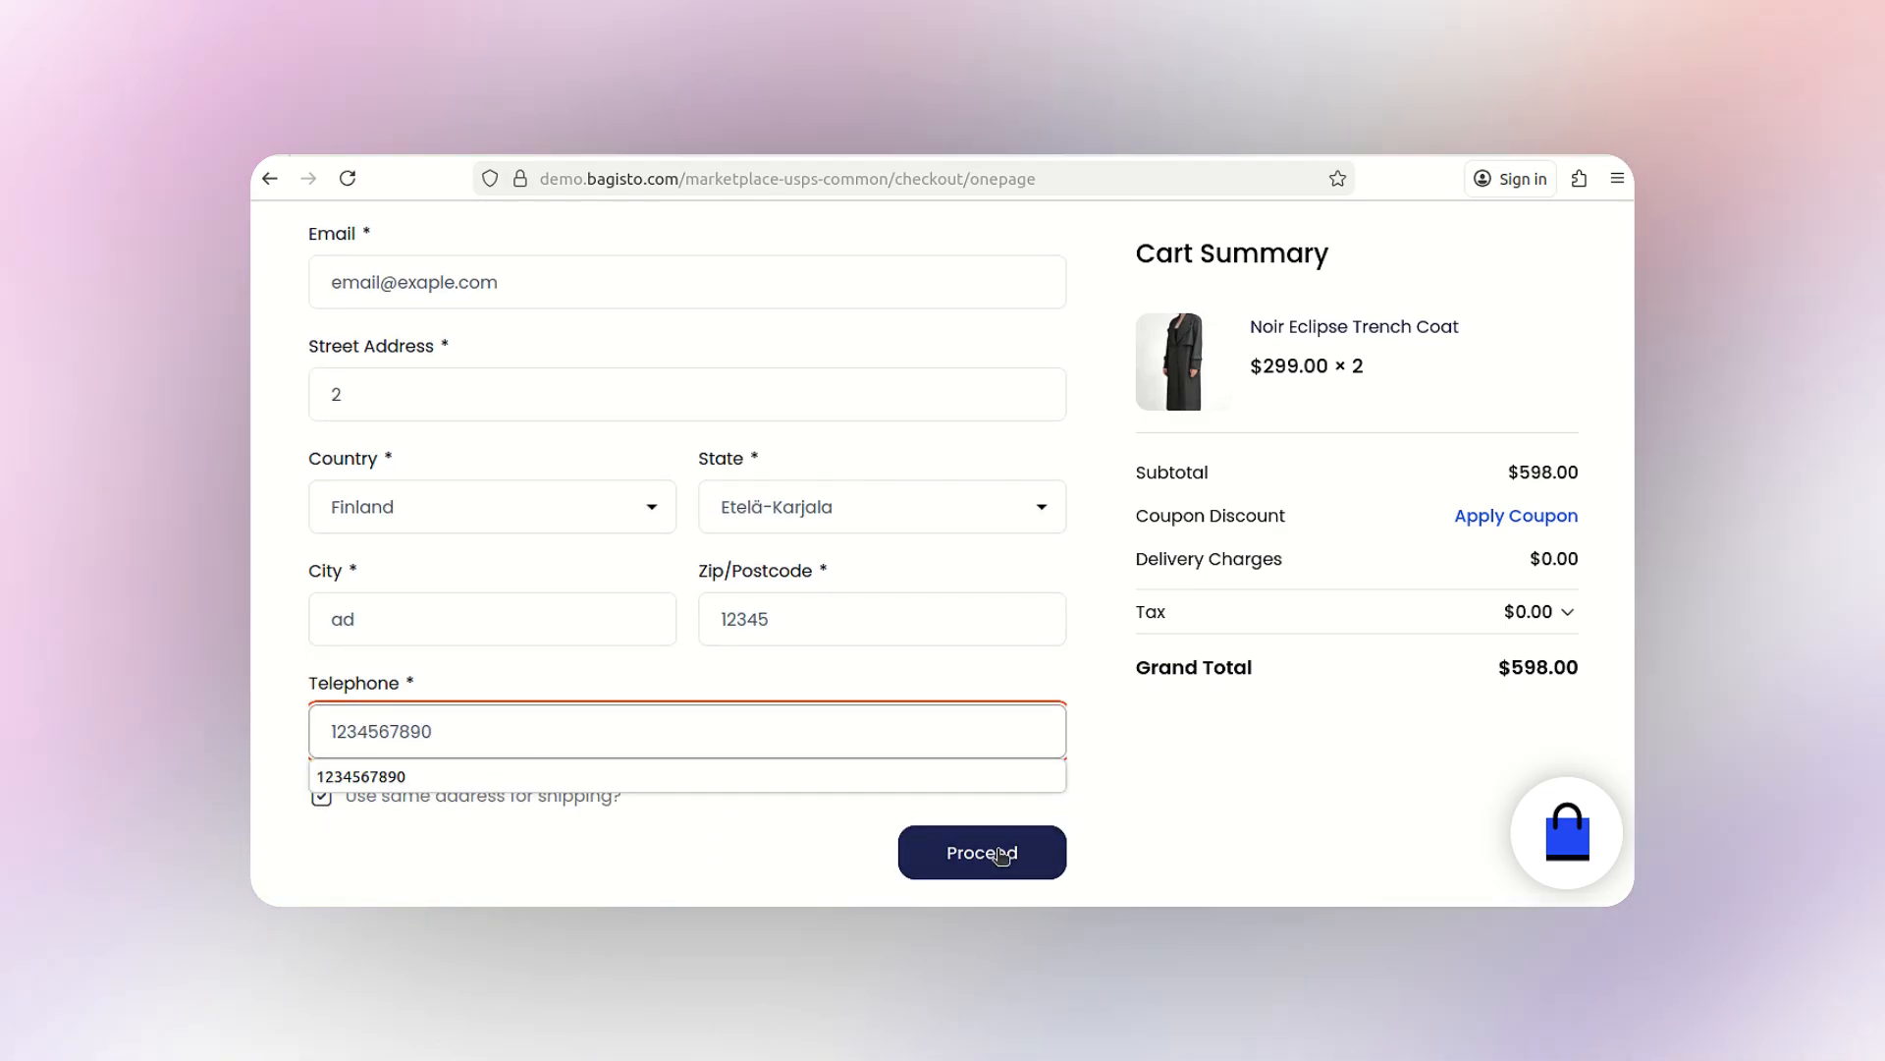
click(982, 852)
- Select the $170.40 USPS Priority Mail International shipping rate
scroll(833, 798, down, 5)
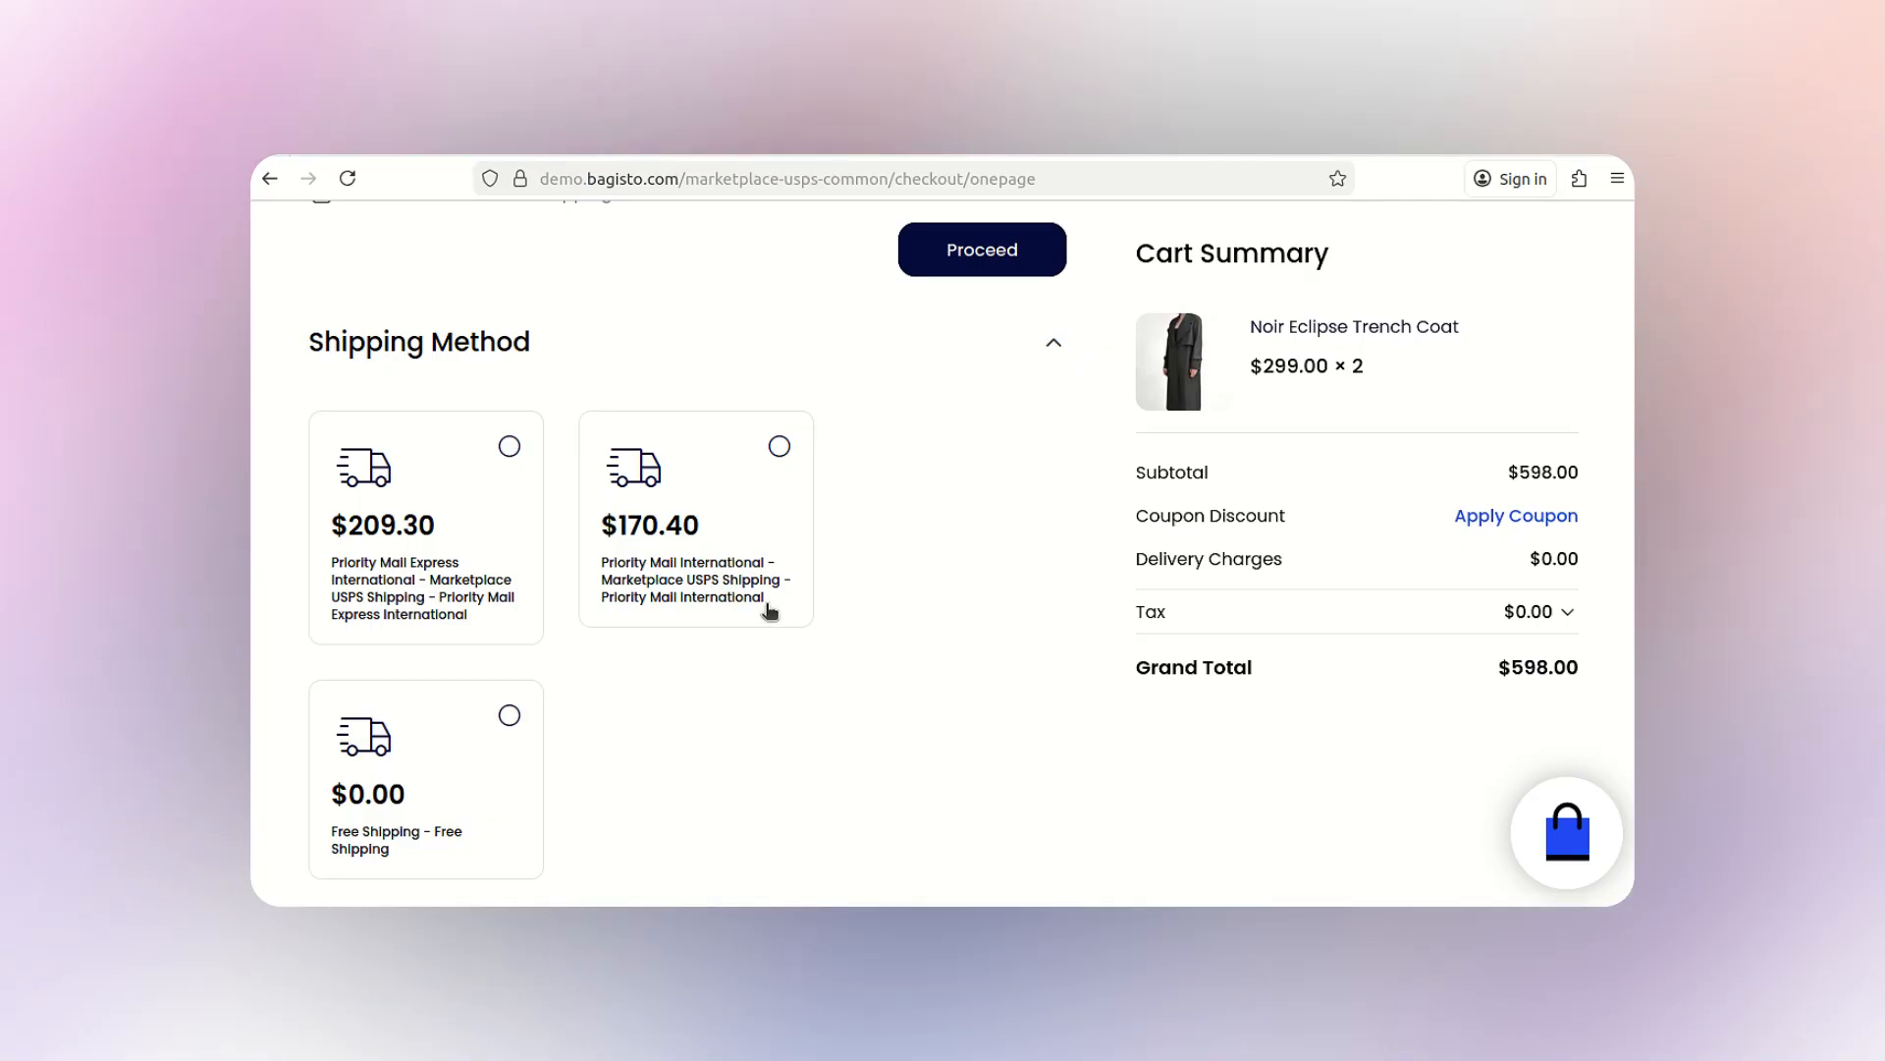
click(780, 447)
scroll(617, 624, down, 4)
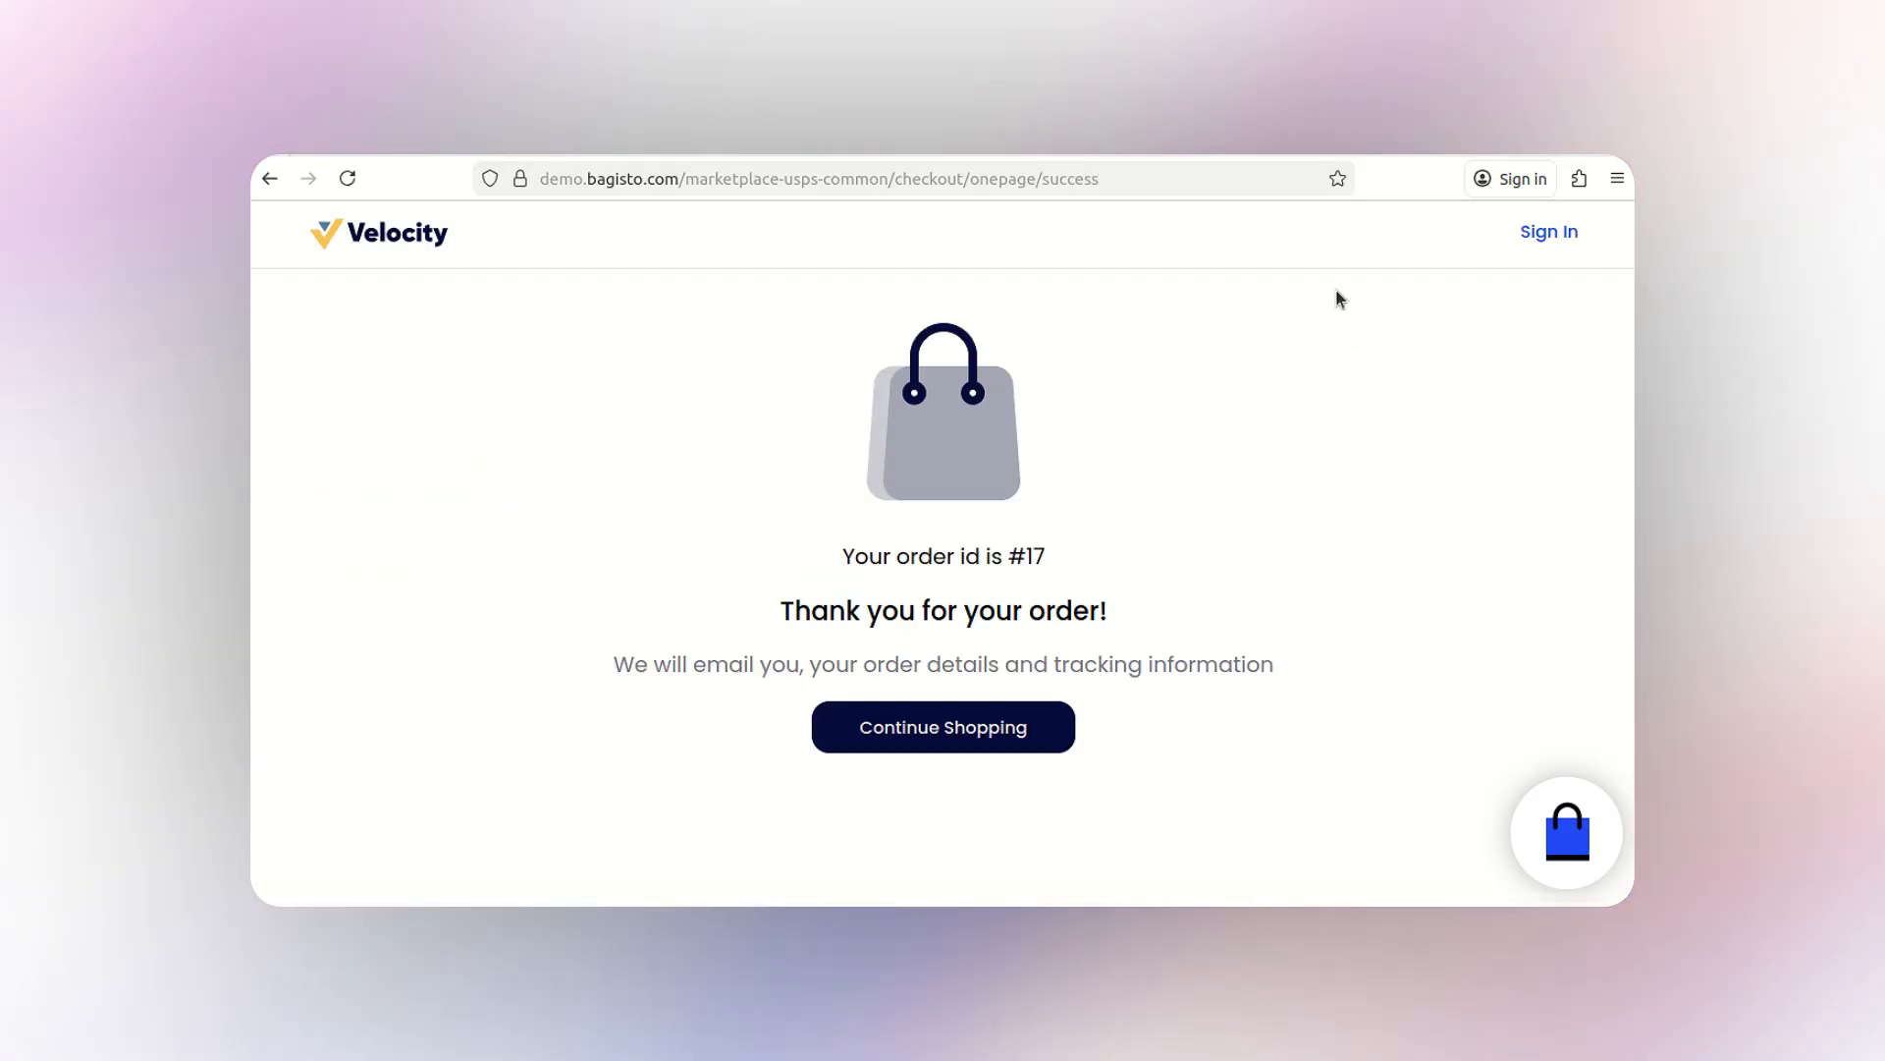
- Open the new trench-coat order #17 from the seller panel
click(982, 155)
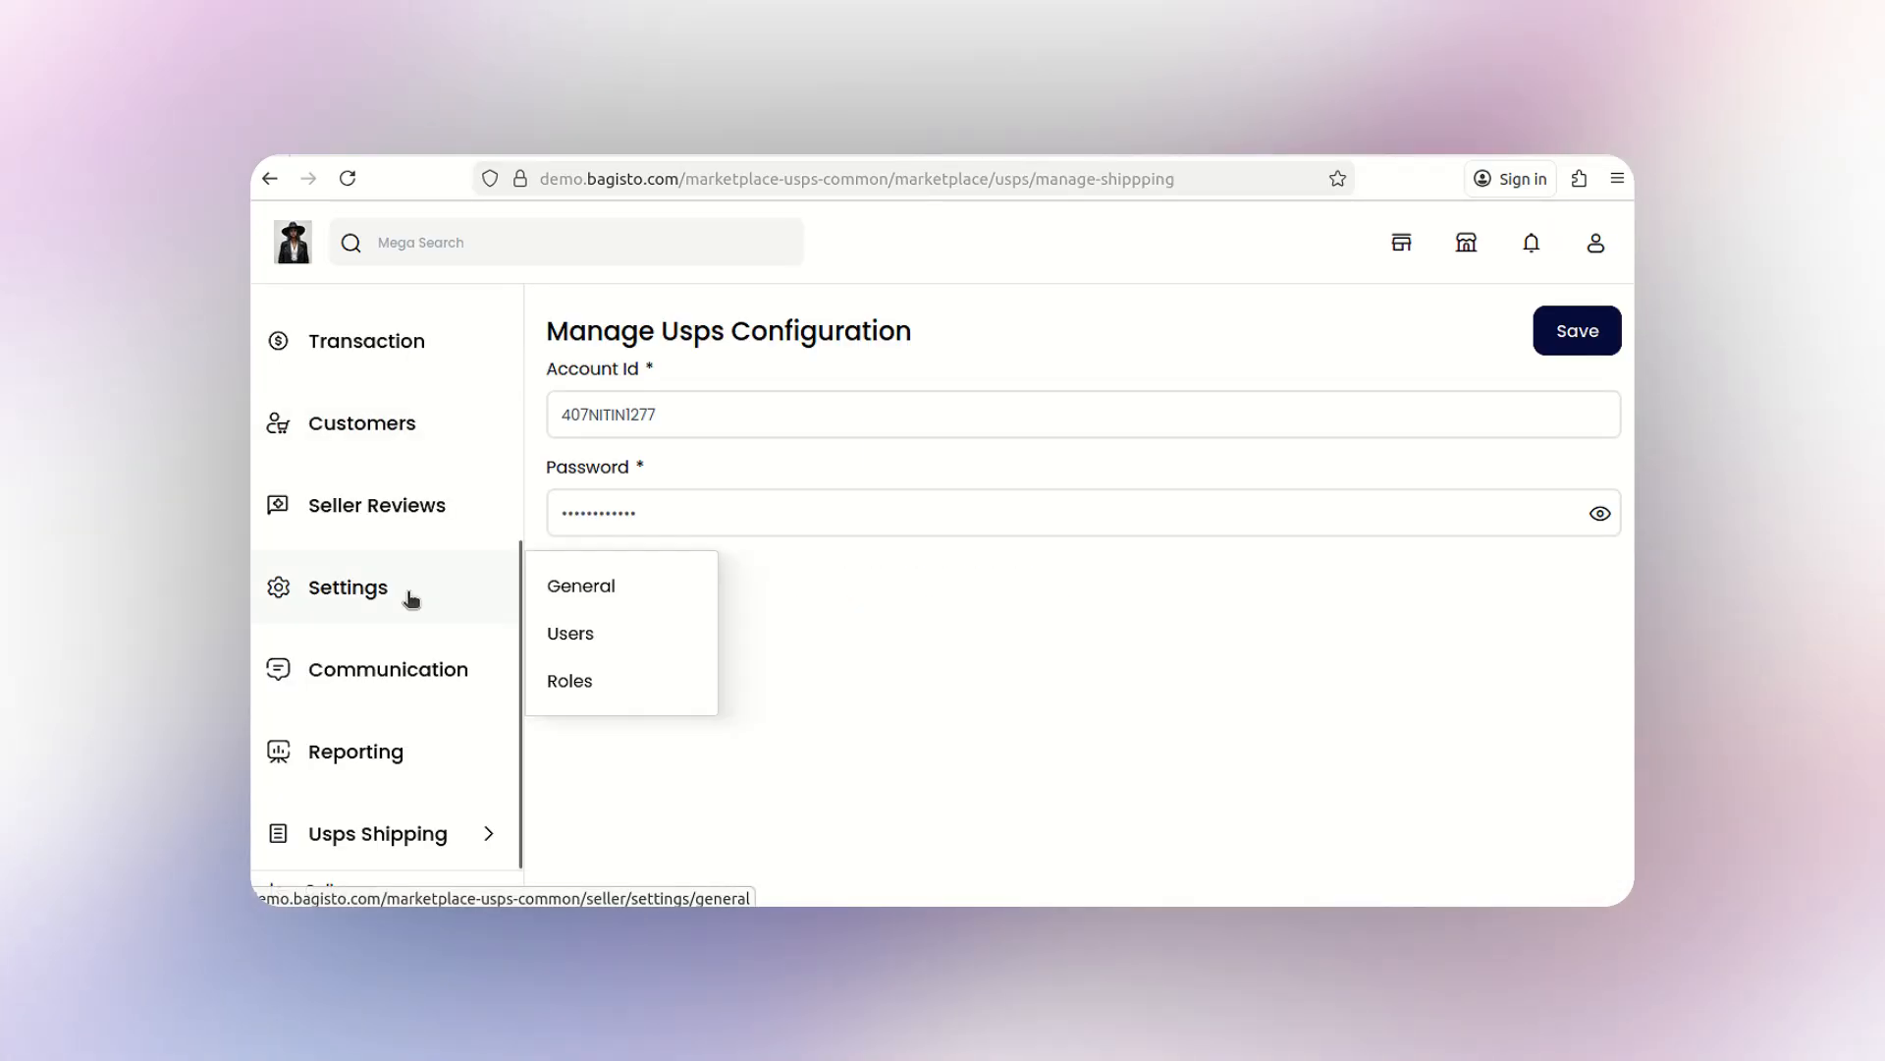
scroll(395, 709, up, 3)
scroll(394, 709, up, 1)
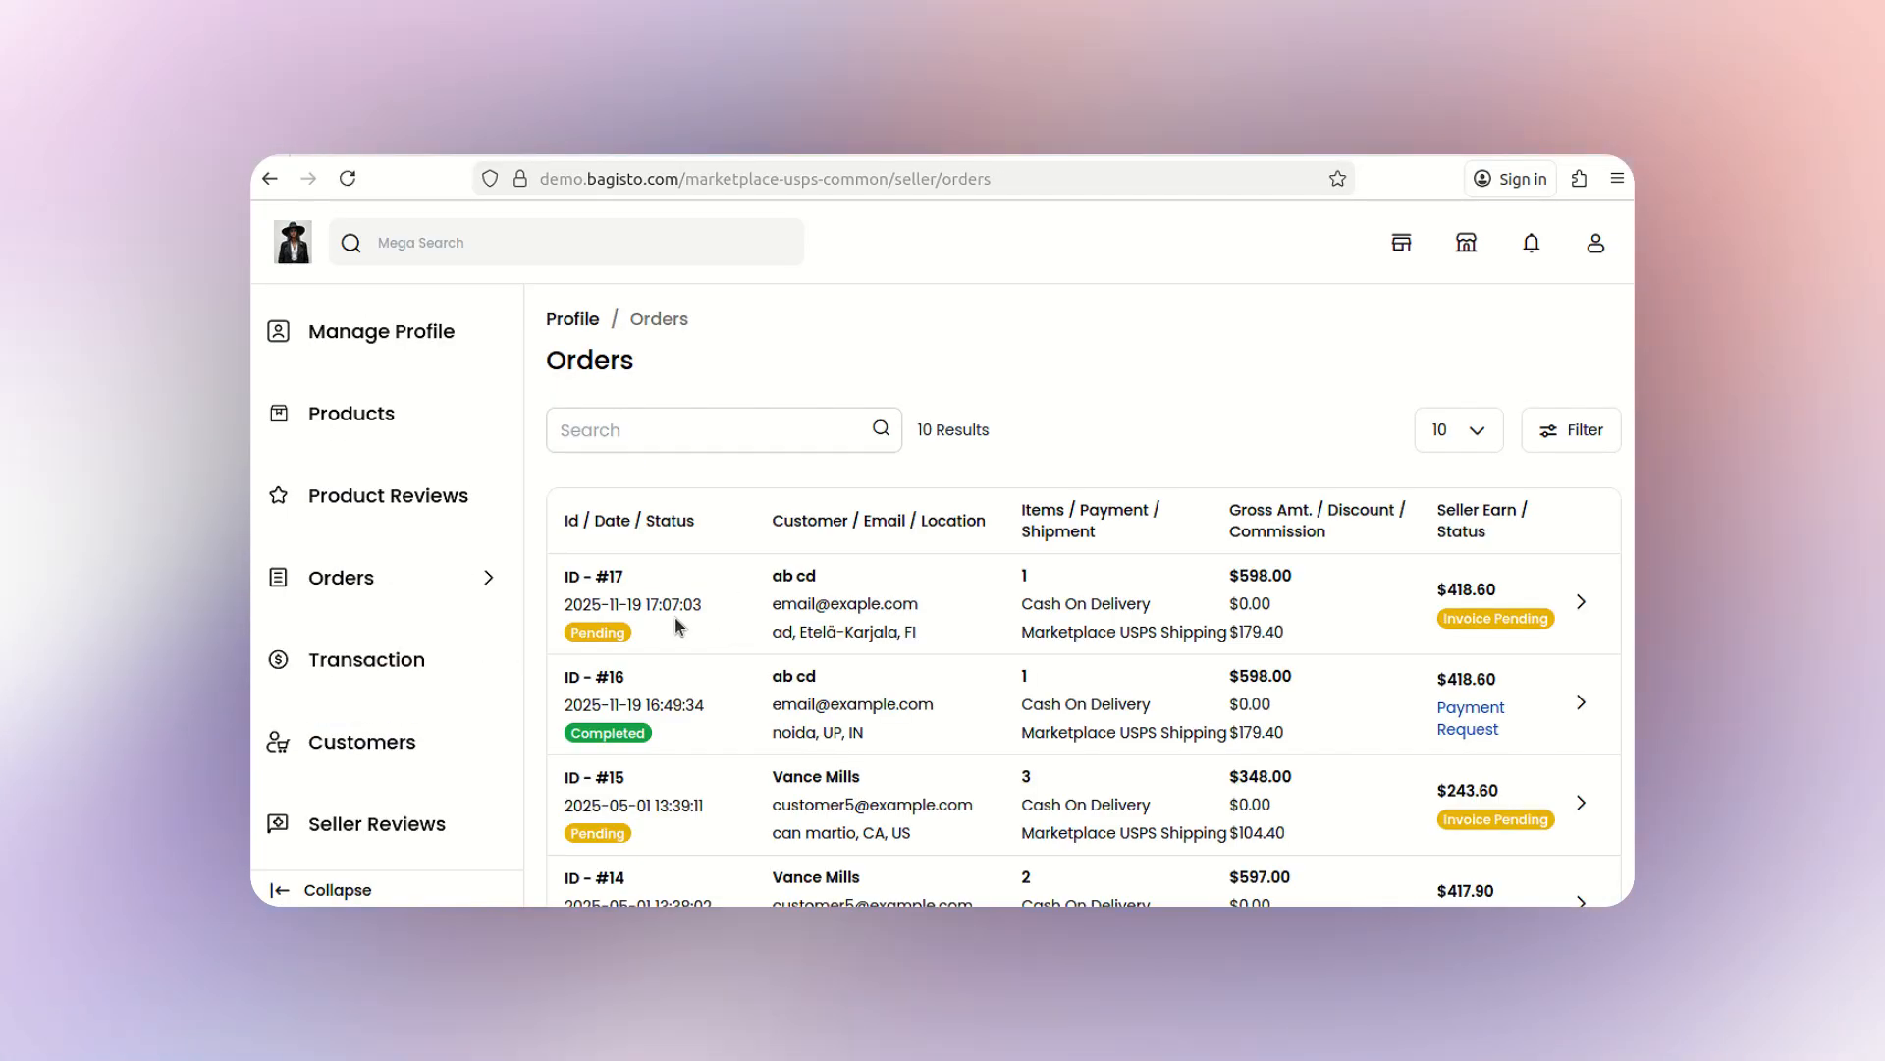
click(1586, 617)
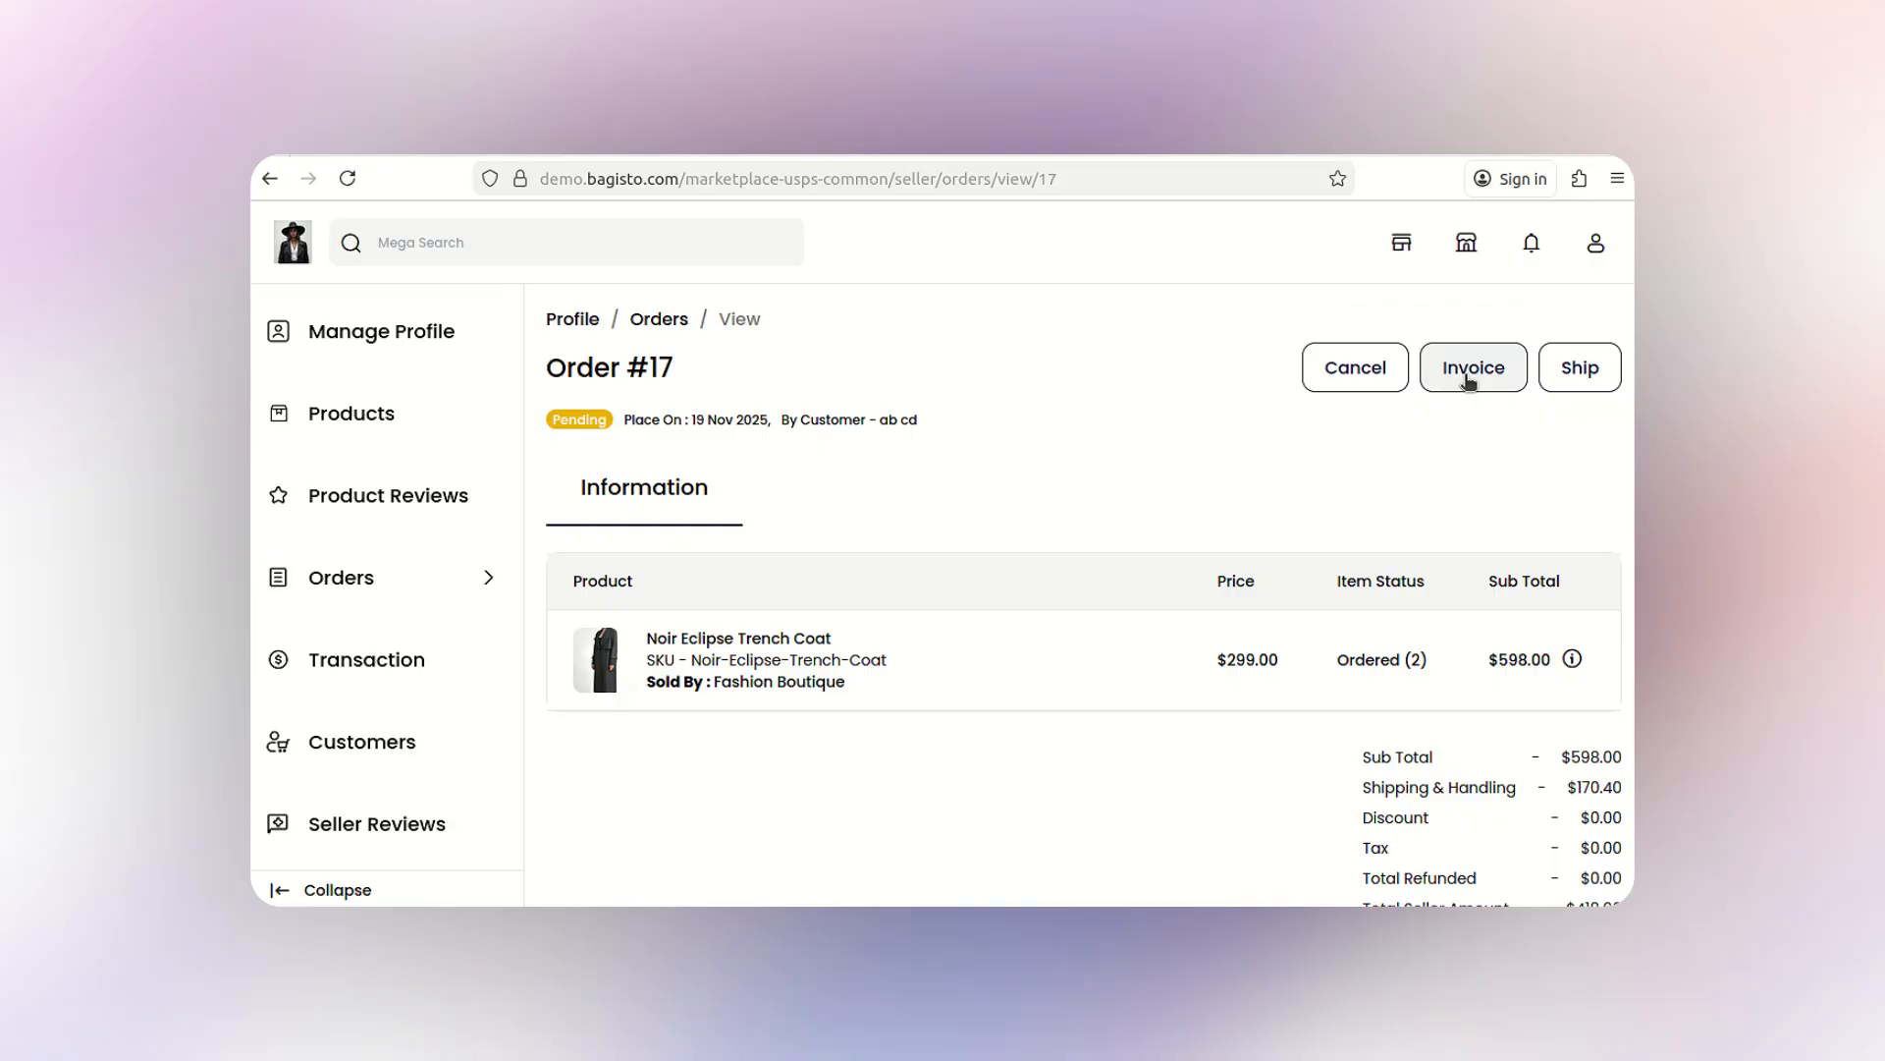
- Create the invoice for both trench coats and view its details
click(1470, 379)
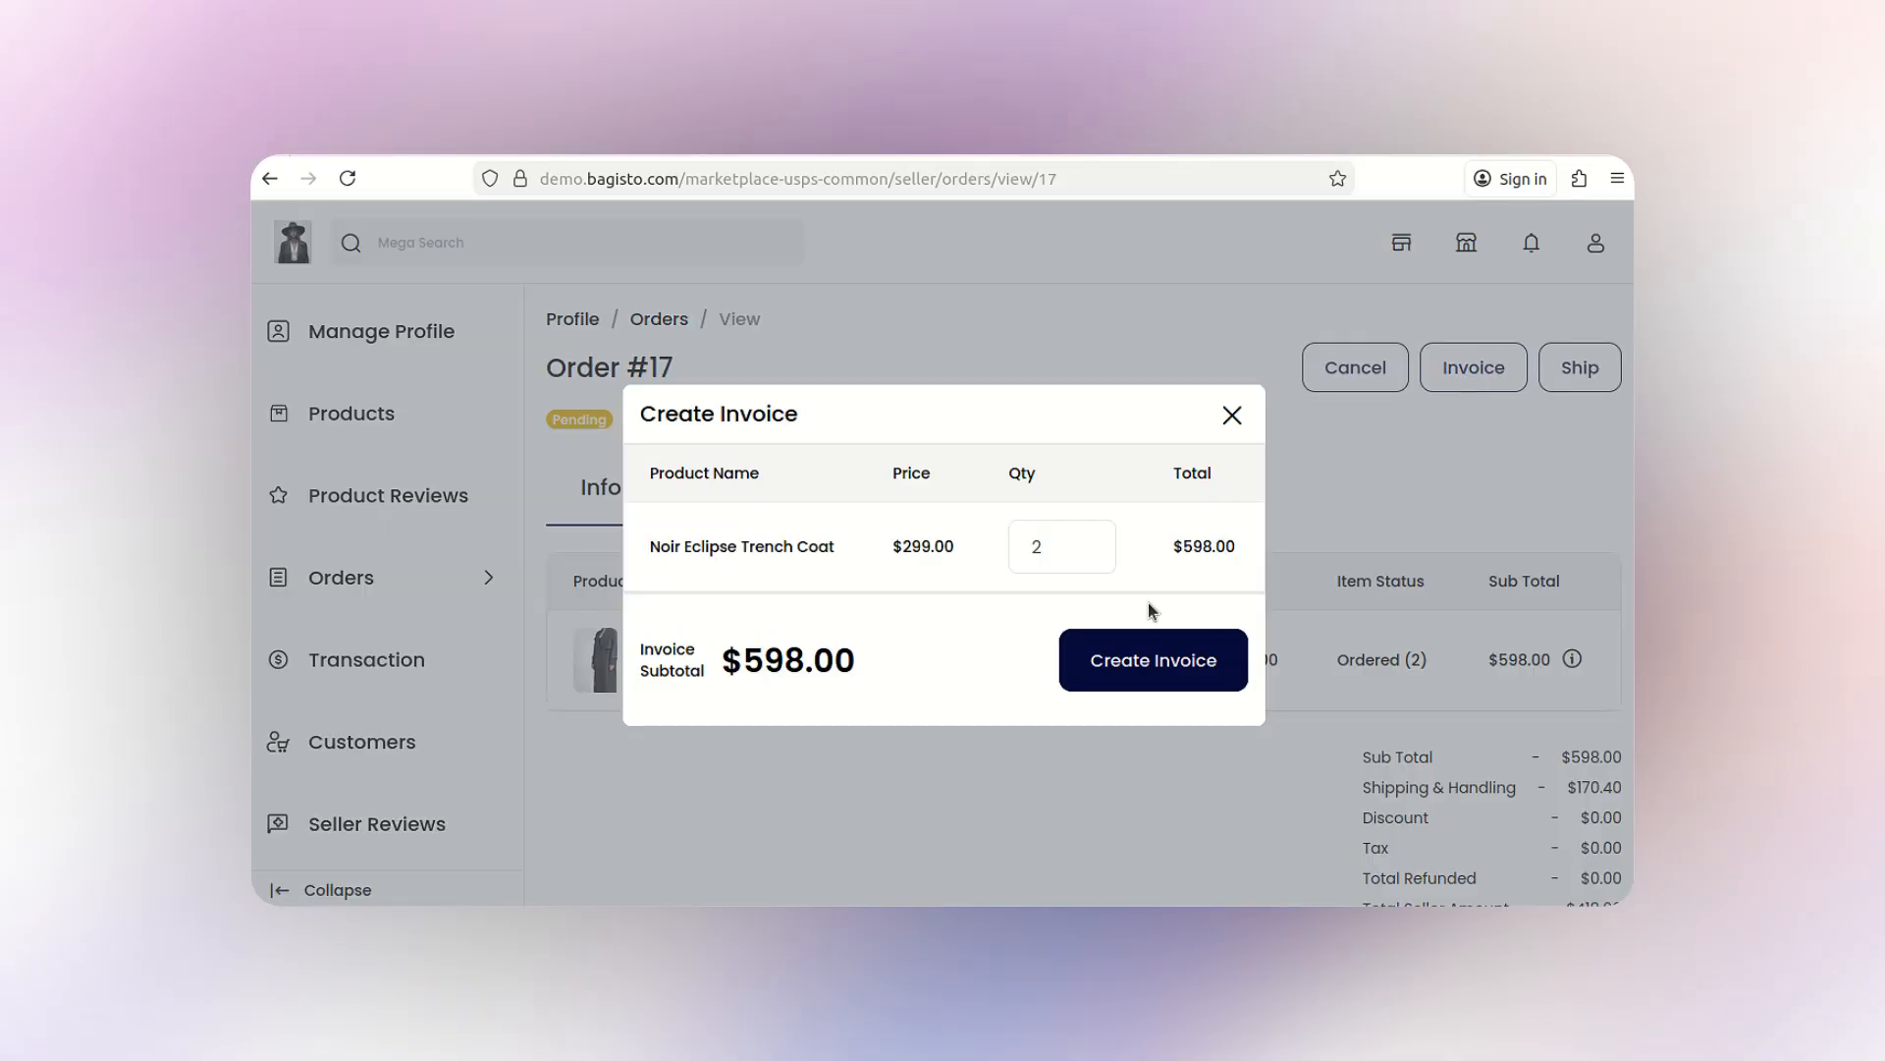
click(1163, 665)
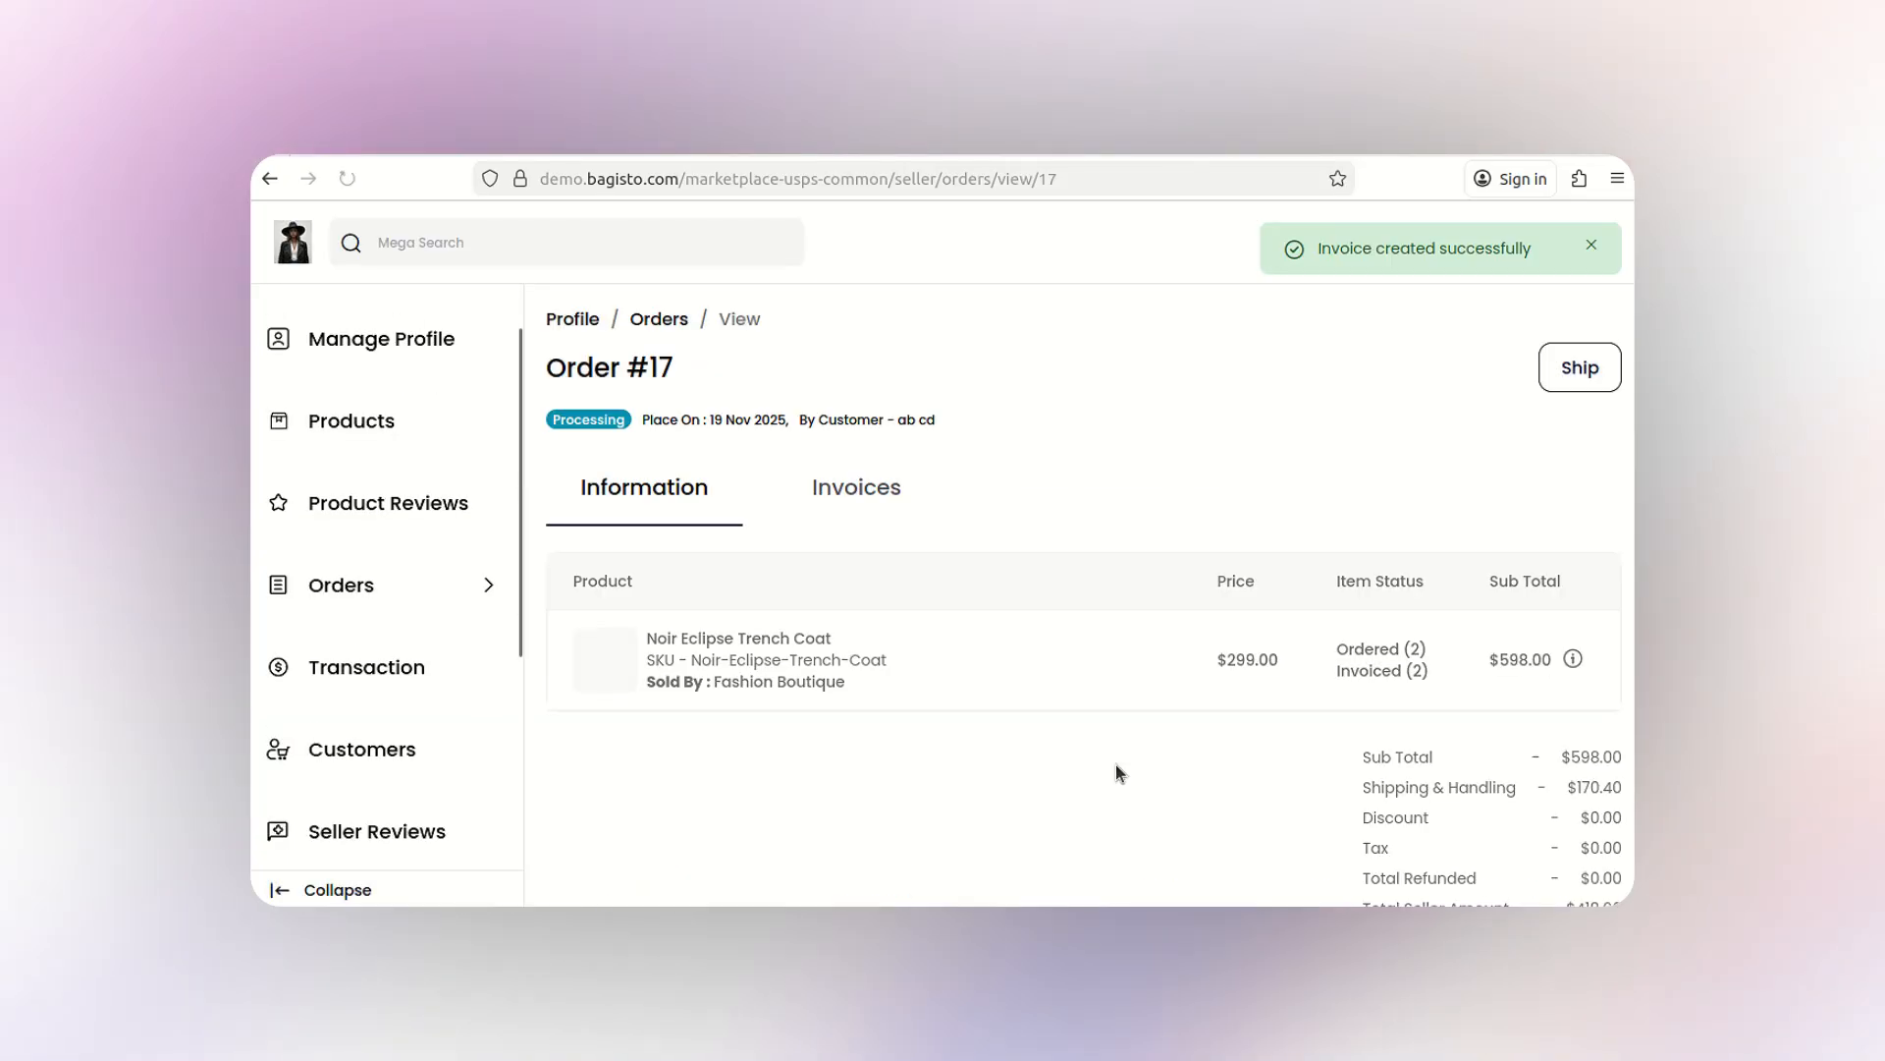
click(850, 488)
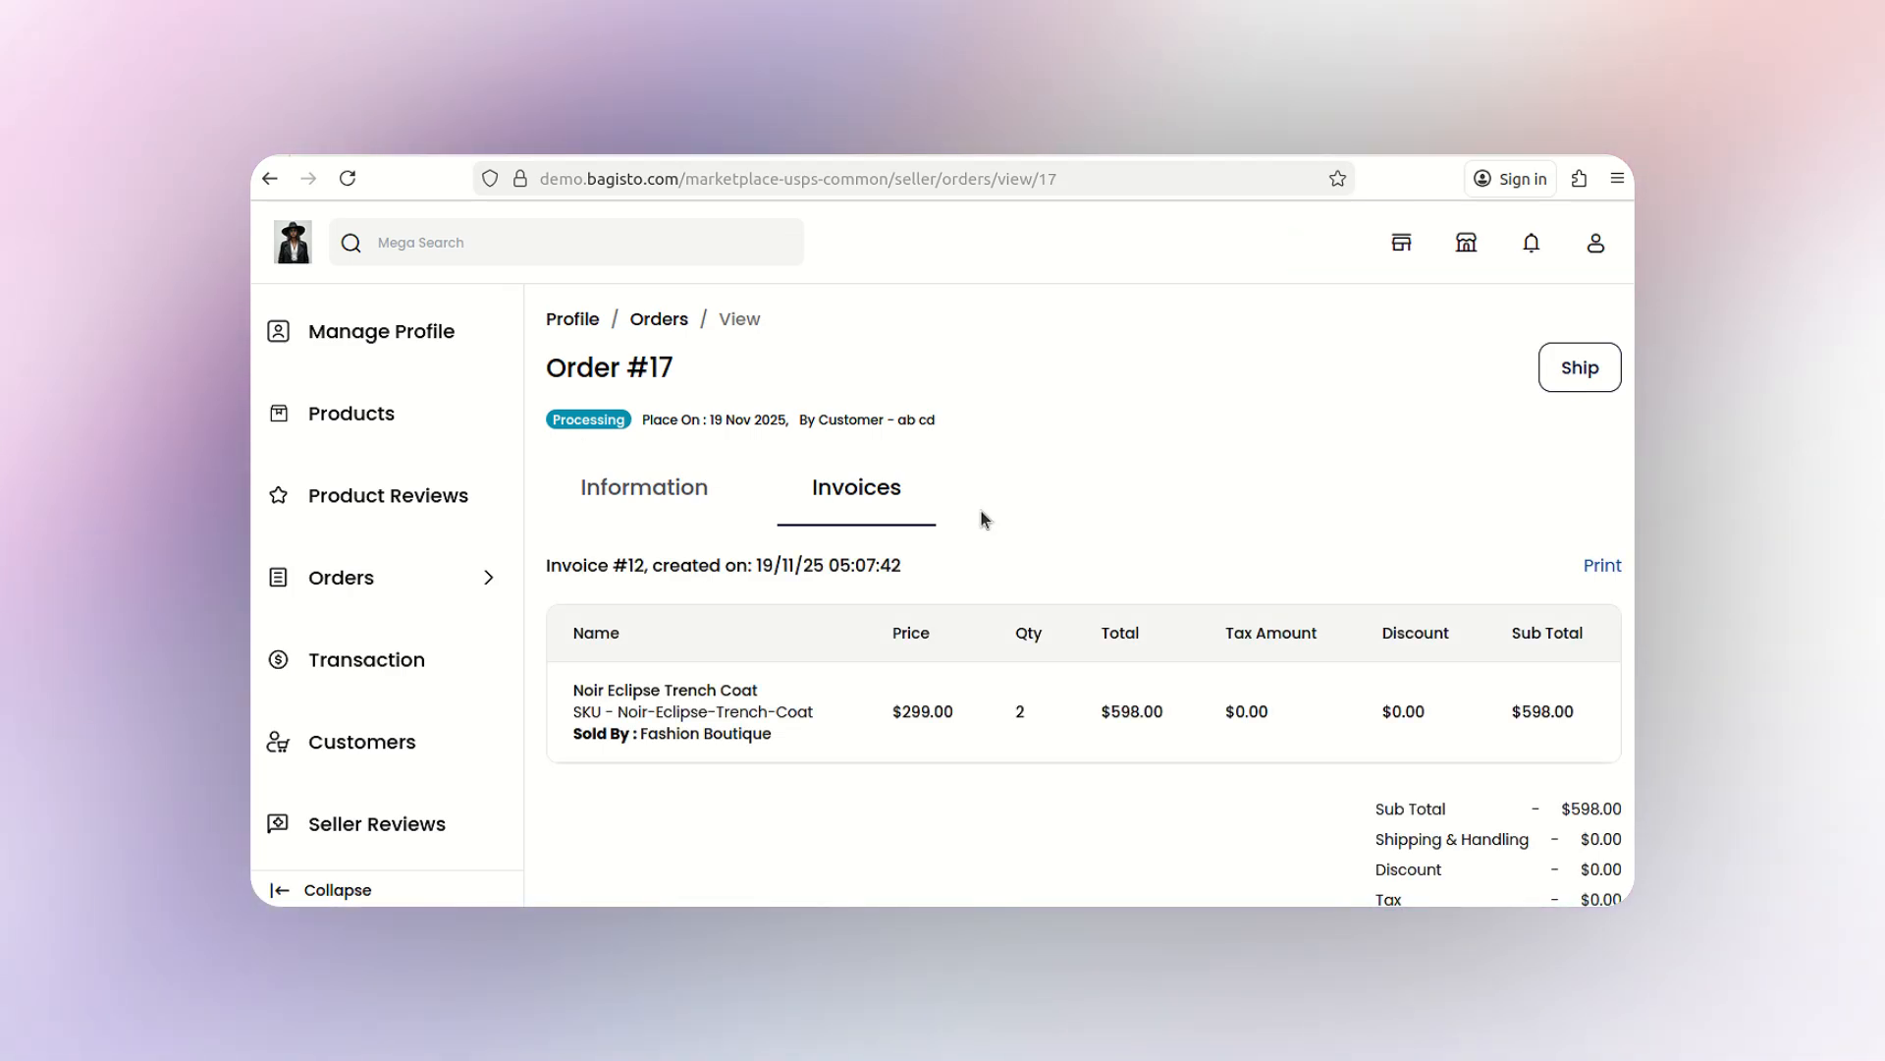
- Create a shipment with carrier korier, tracking ID 123456, sourced from Default
click(1567, 378)
text(k)
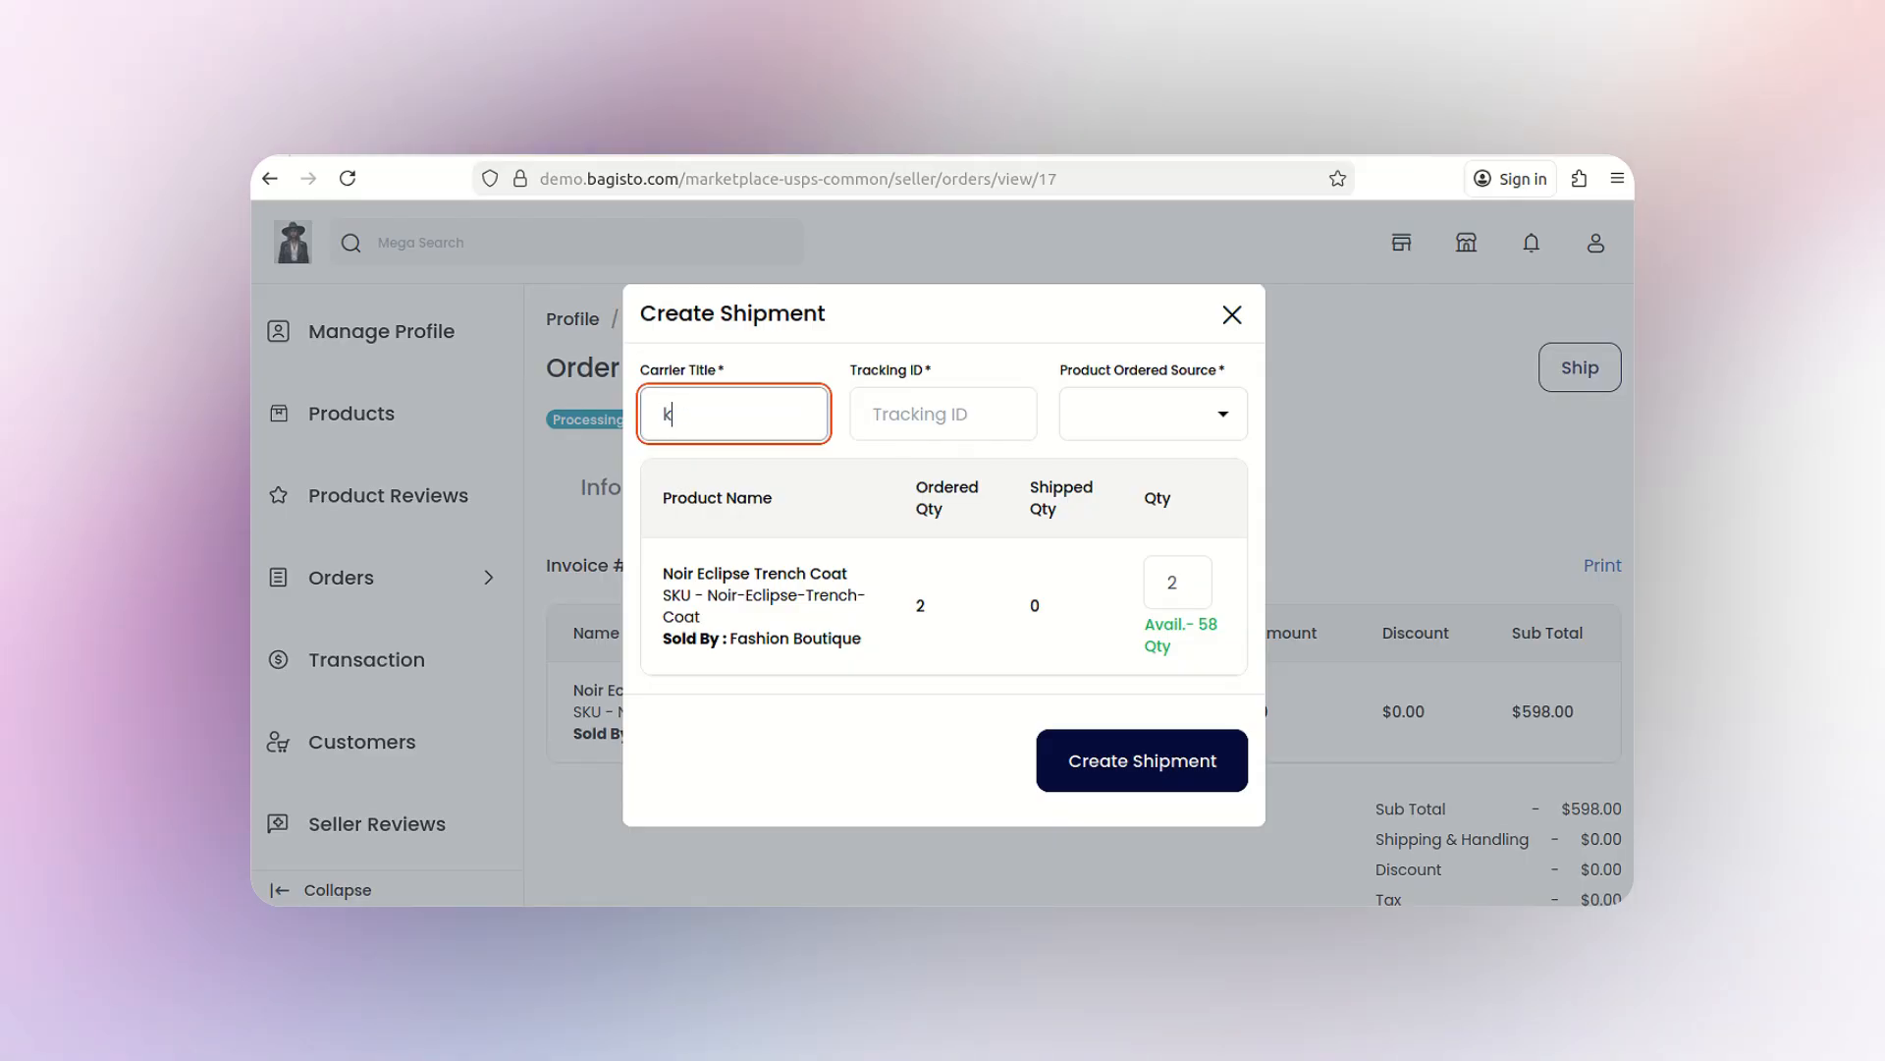
text(orier)
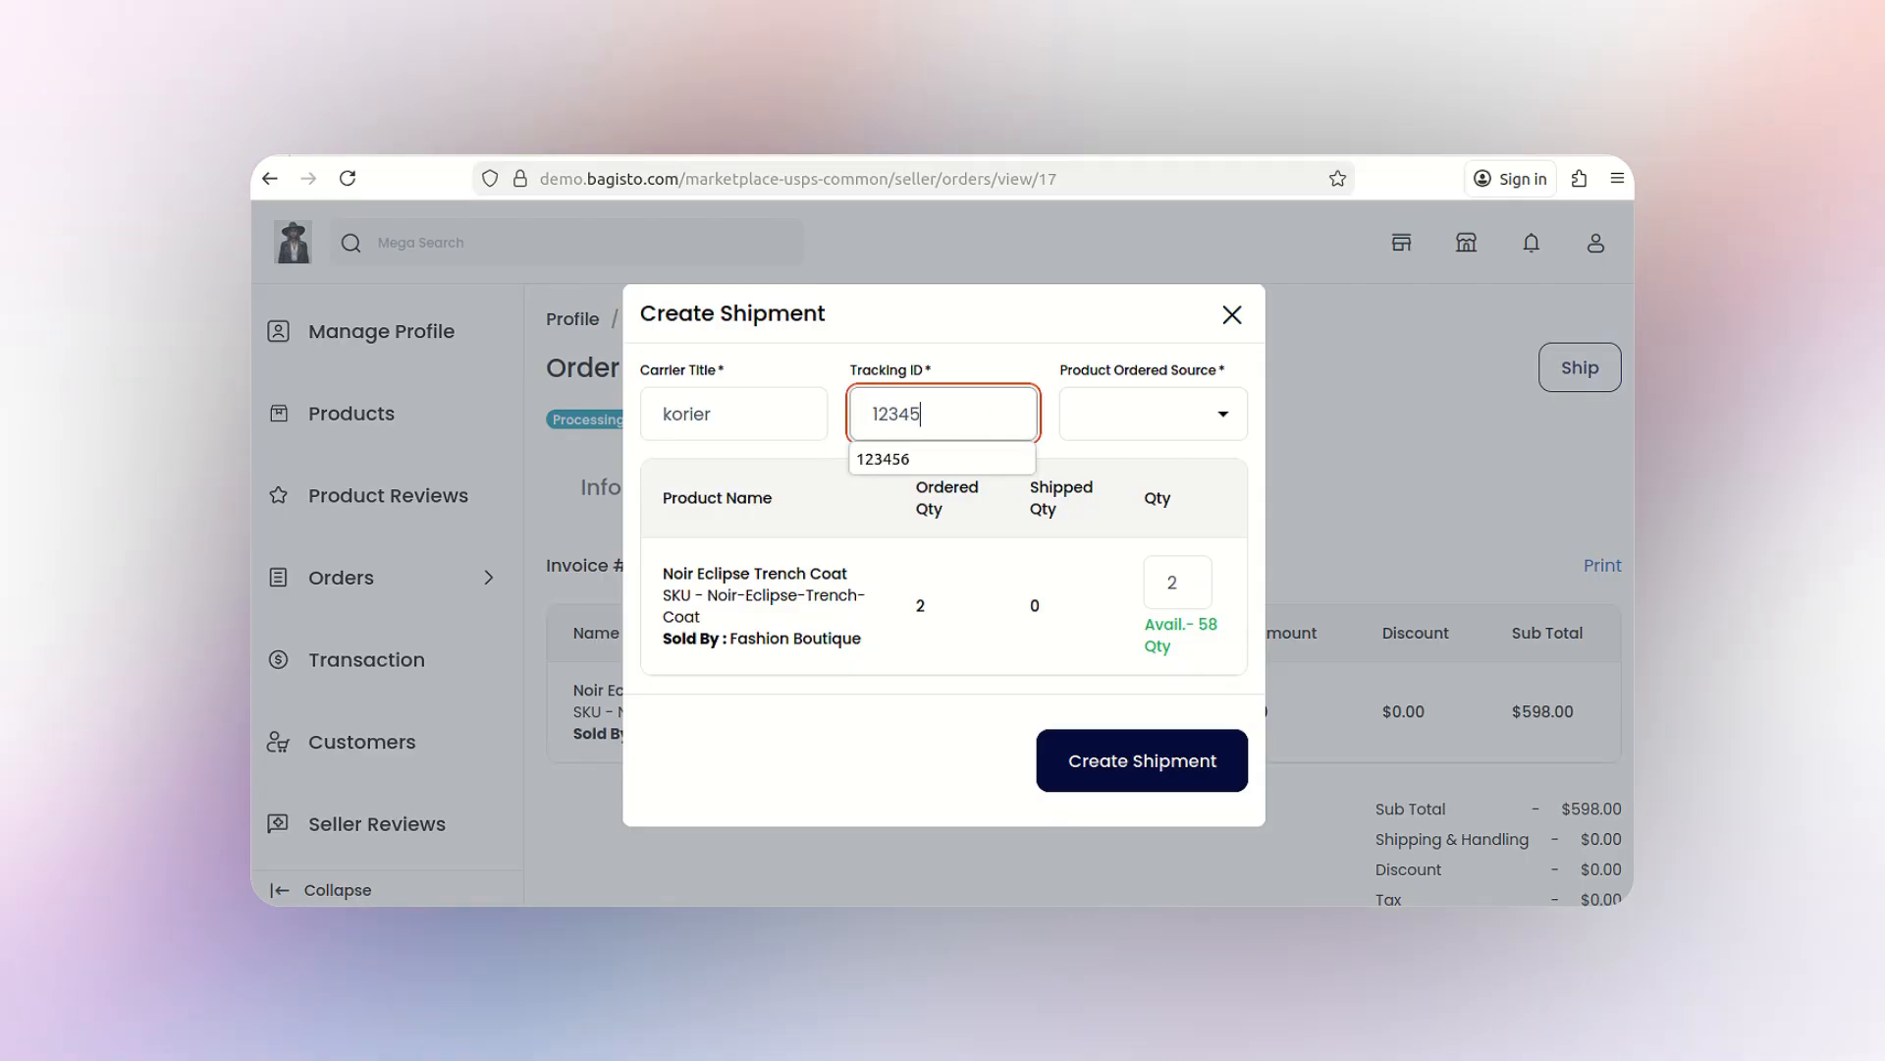
text(123456)
click(1161, 413)
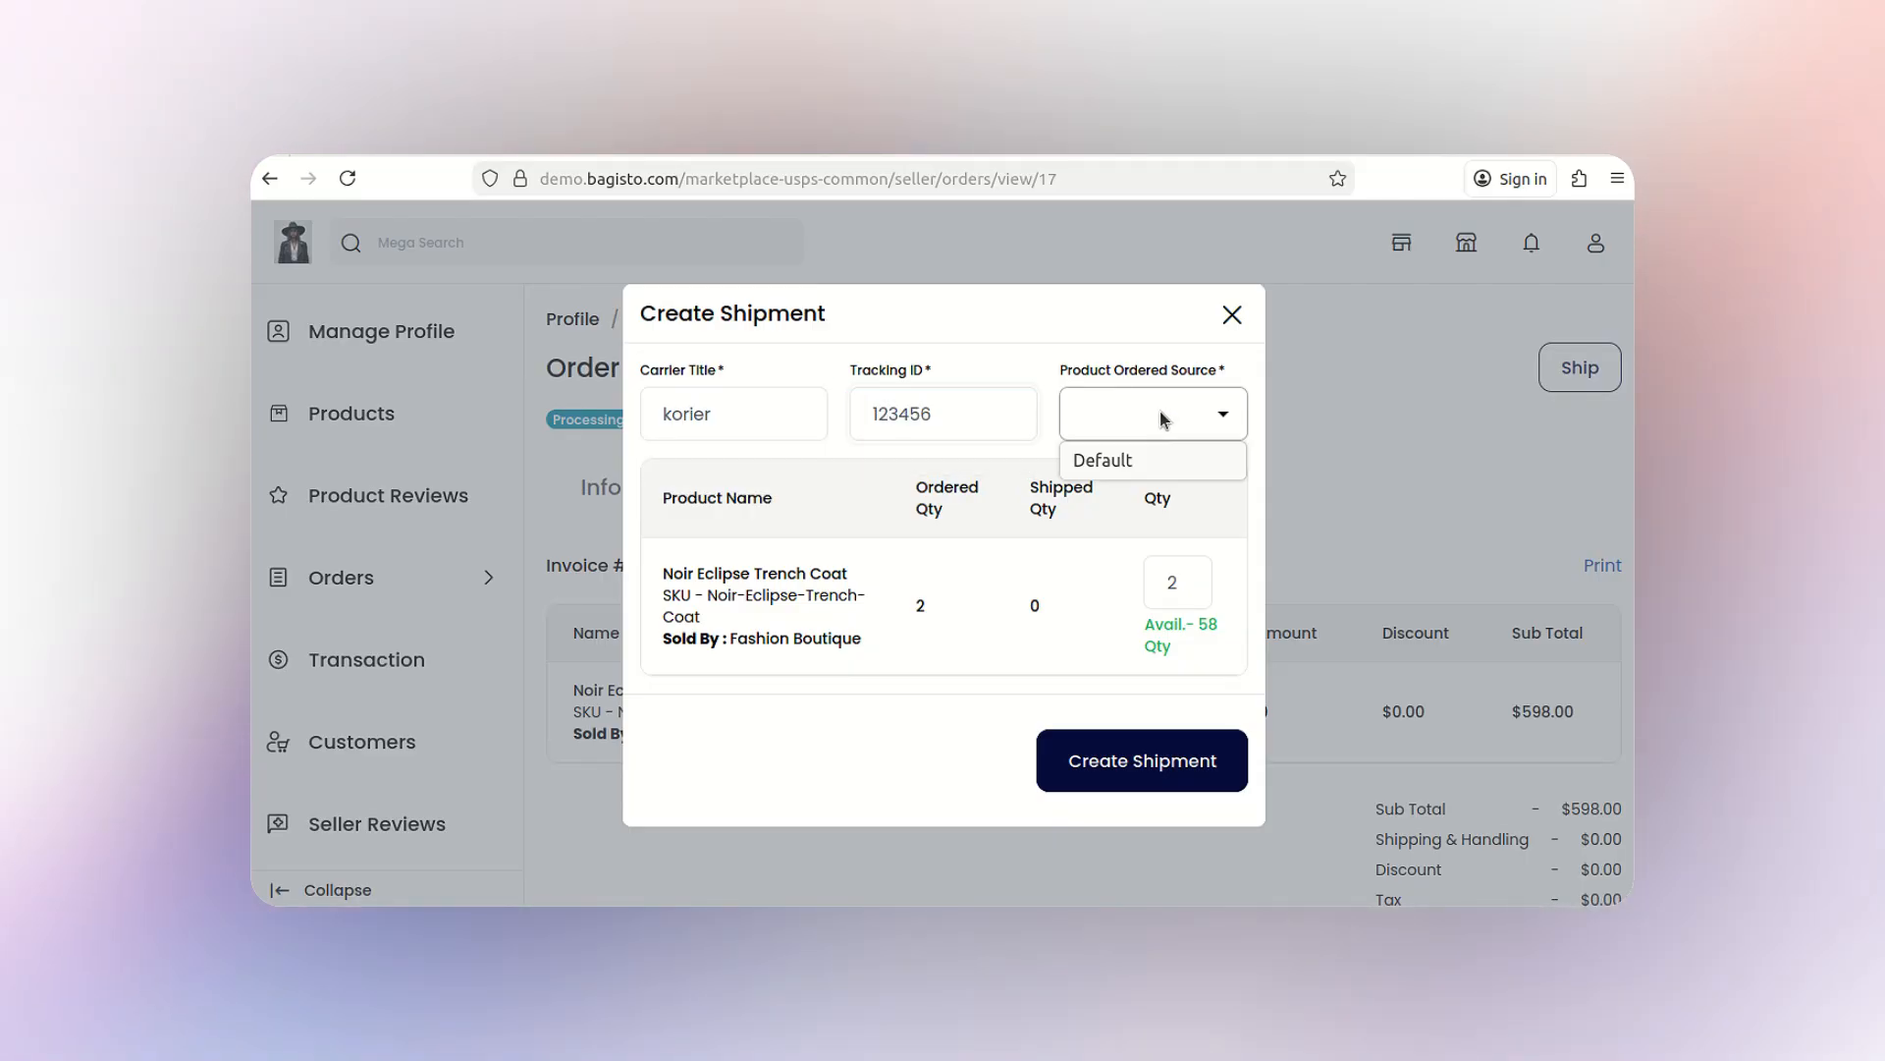
click(1182, 462)
click(1191, 776)
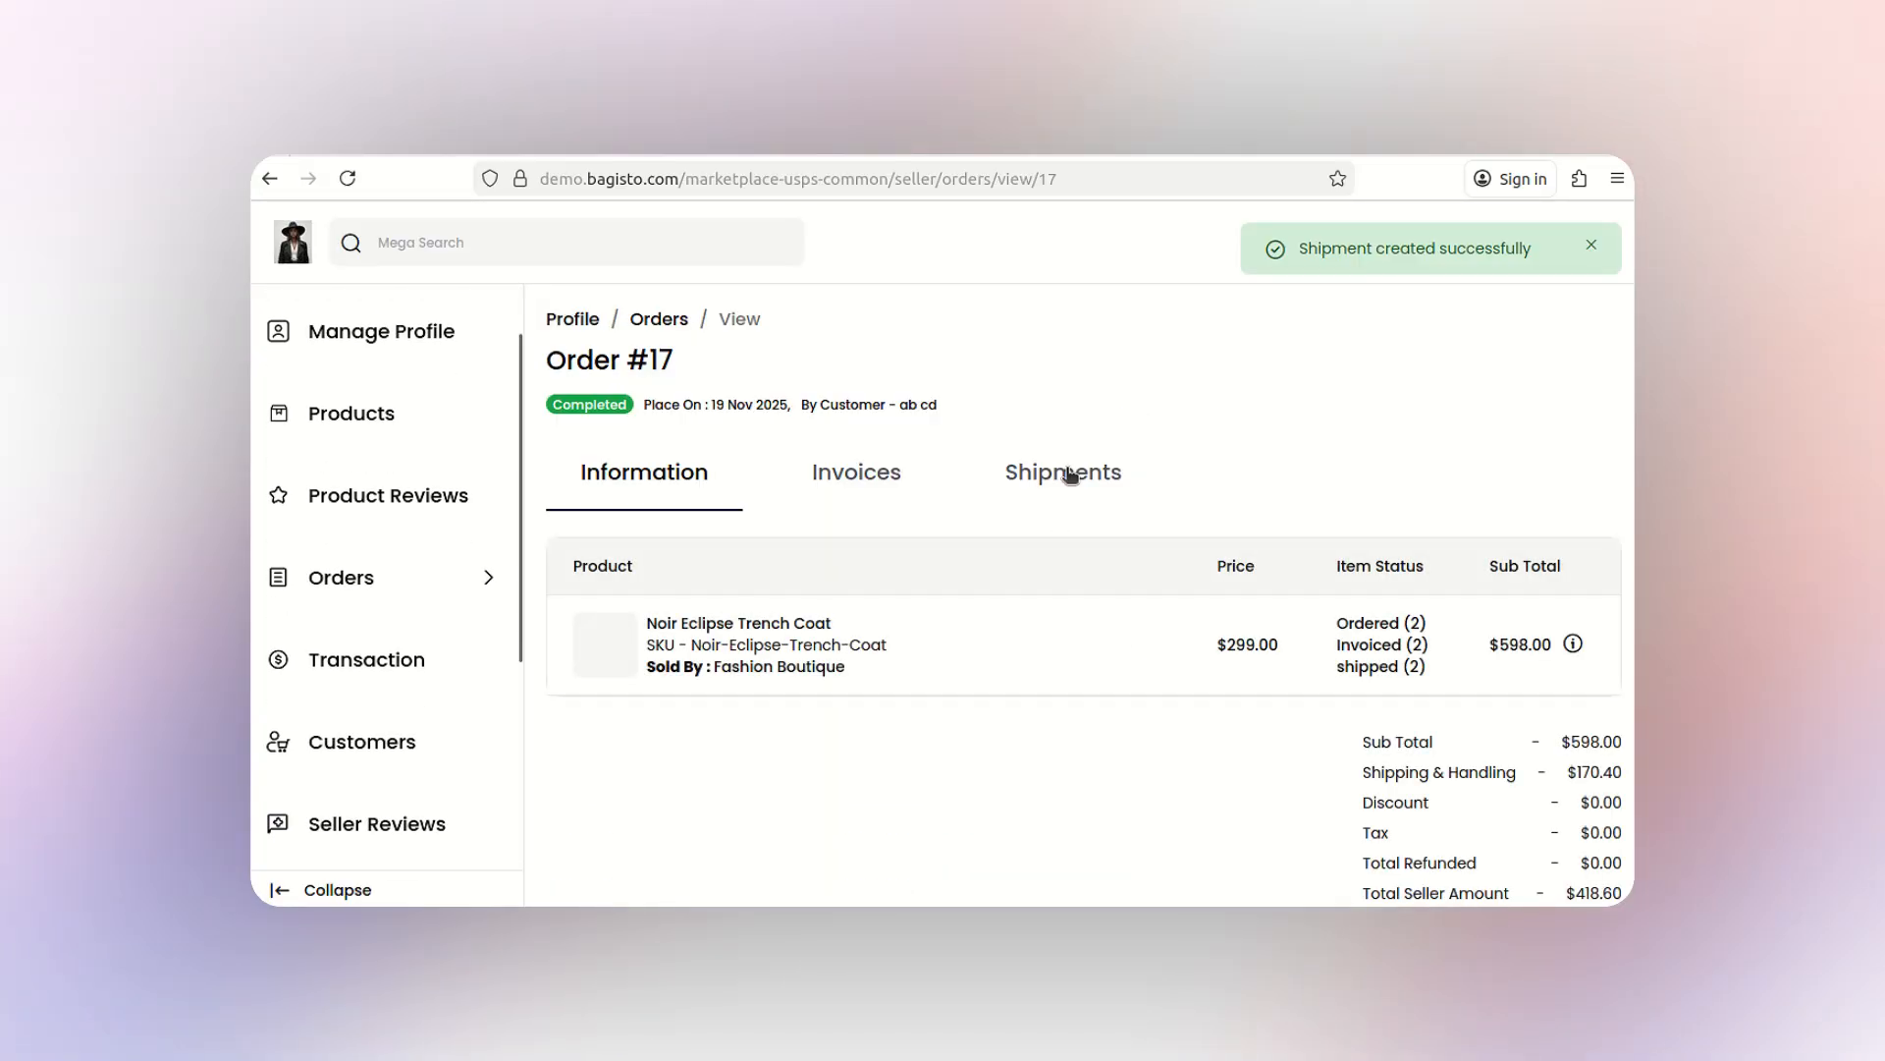
- Show shipment #123456 and scroll to its Priority Mail International shipping method
click(1071, 475)
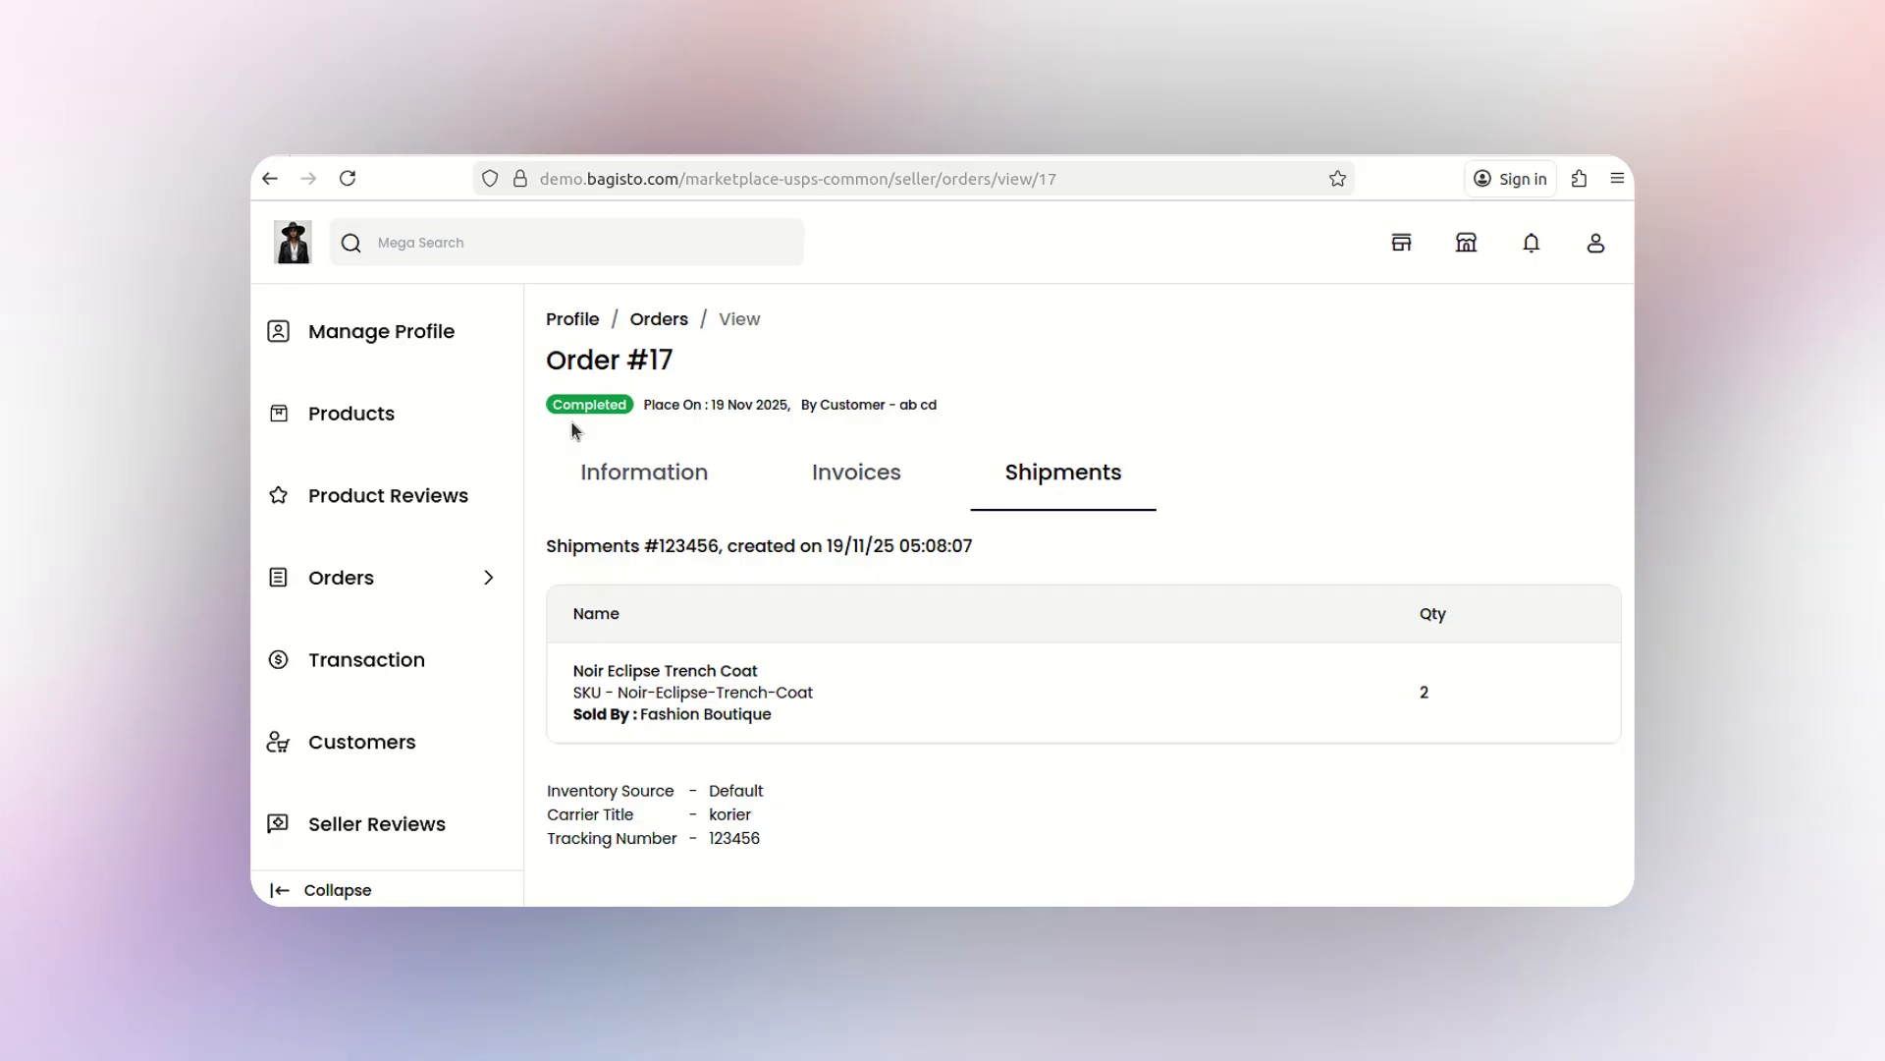
scroll(959, 687, down, 3)
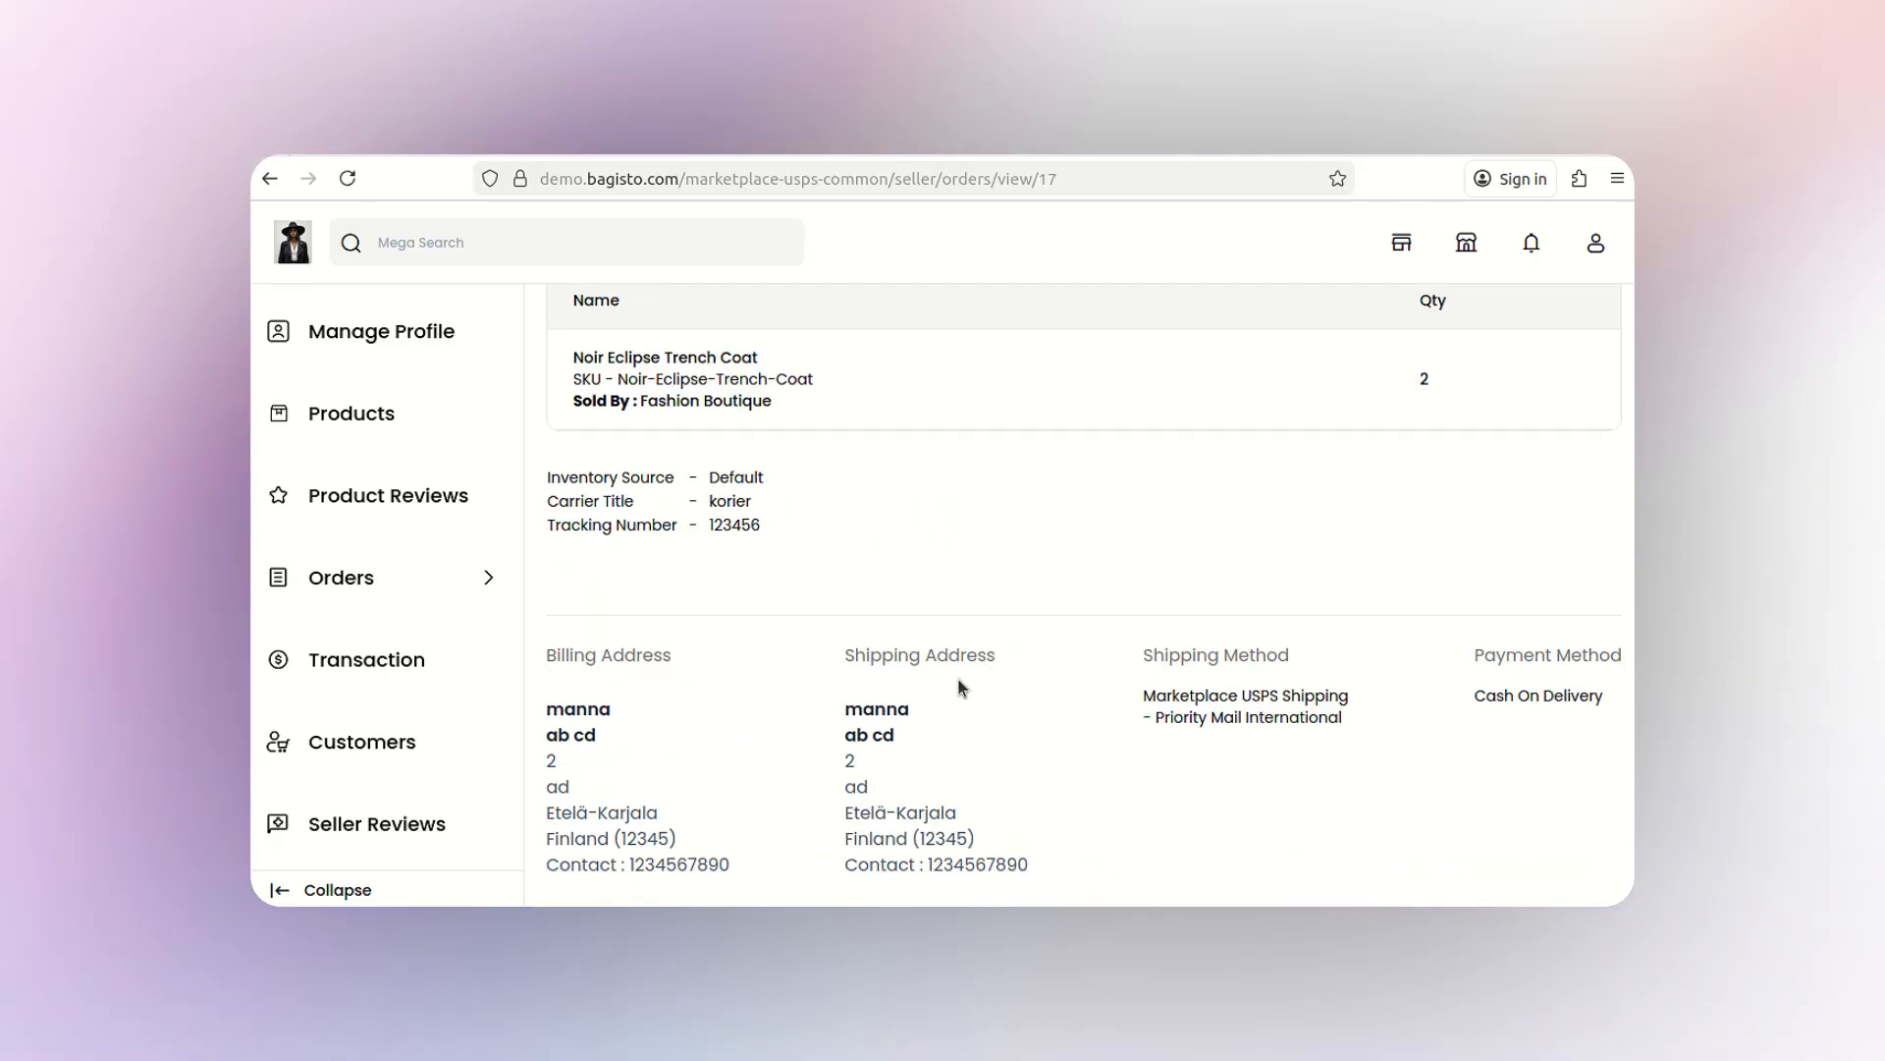